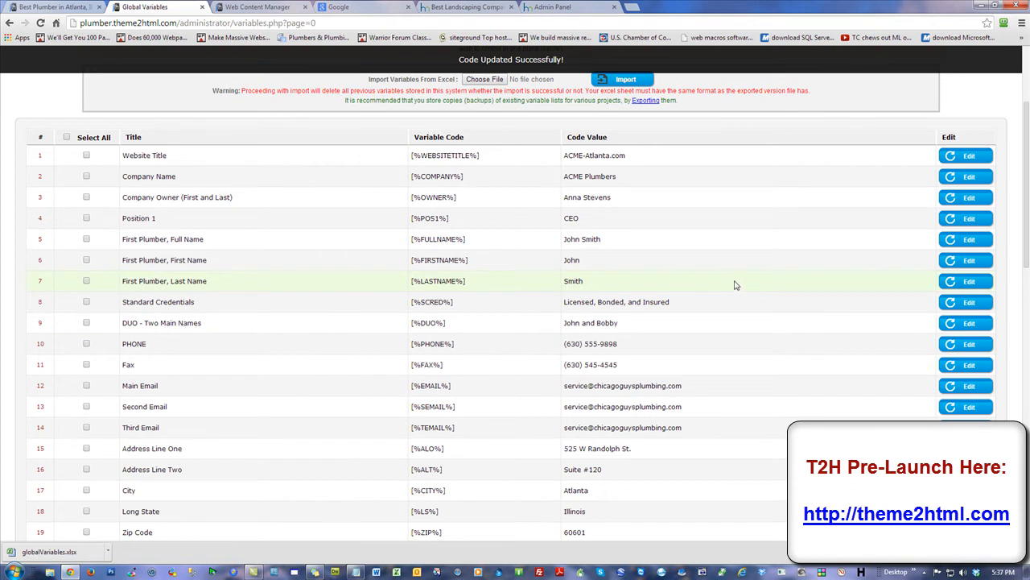
Peek at the Website Title, Company Name and Company Owner variables without changing them.
click(966, 156)
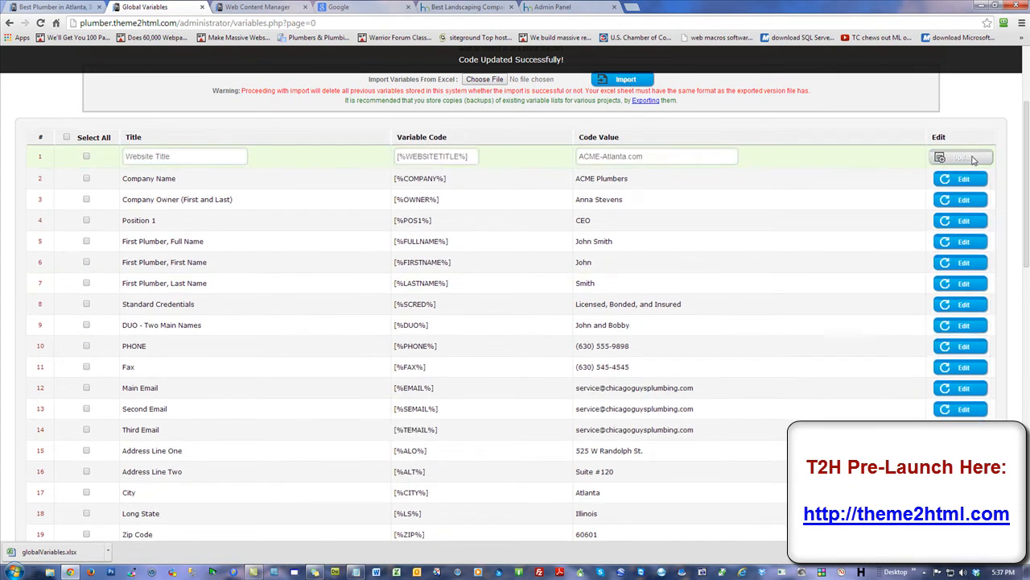
click(963, 157)
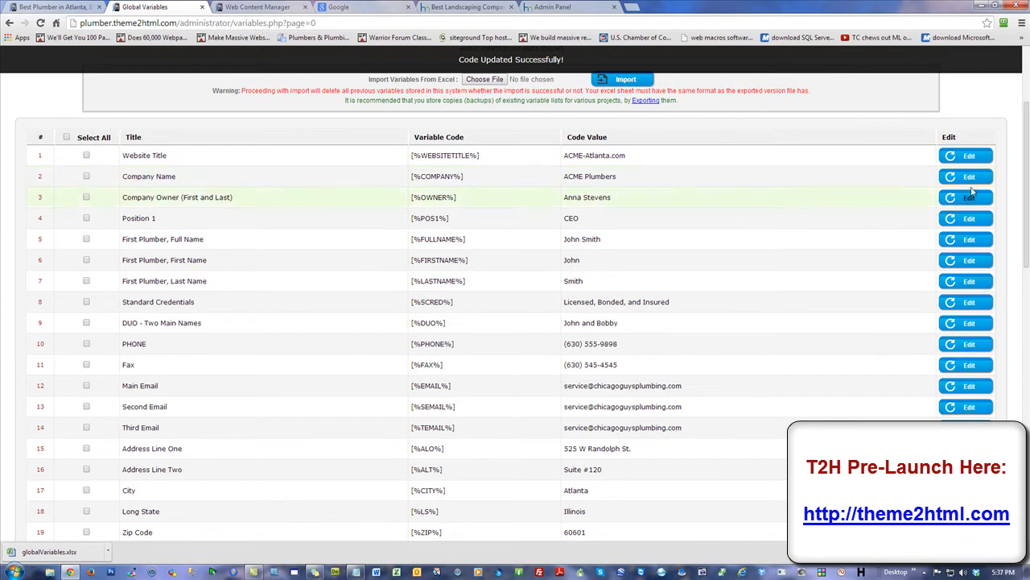
click(969, 177)
click(969, 198)
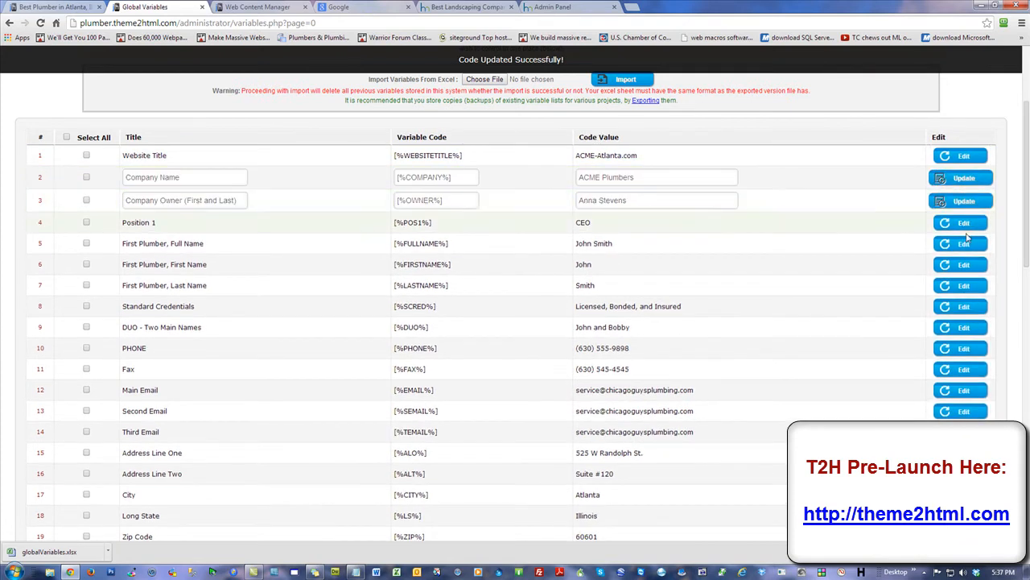
click(963, 201)
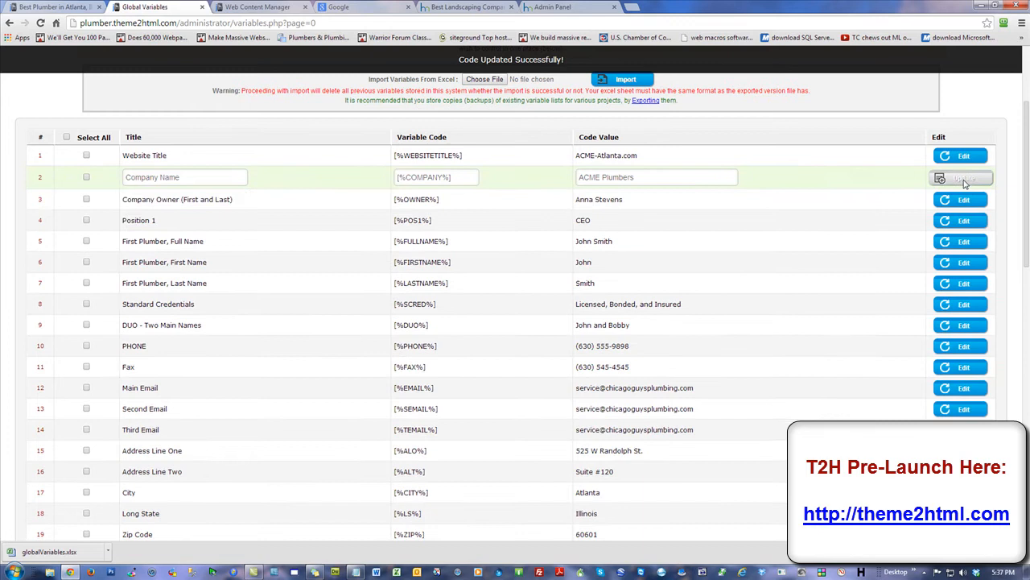
click(963, 178)
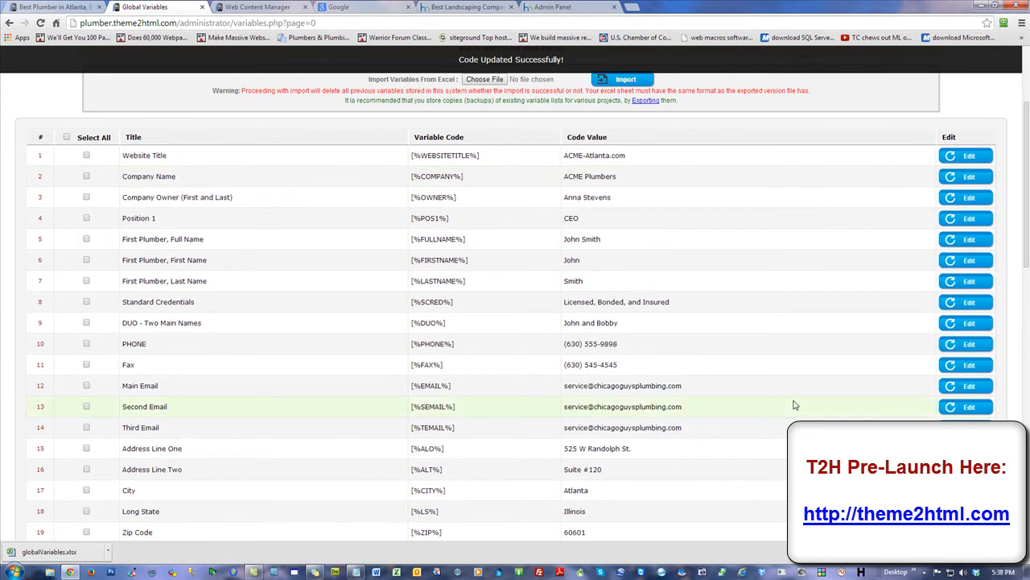
Change the Position 1 variable's value from CEO to Owner and update it.
click(965, 218)
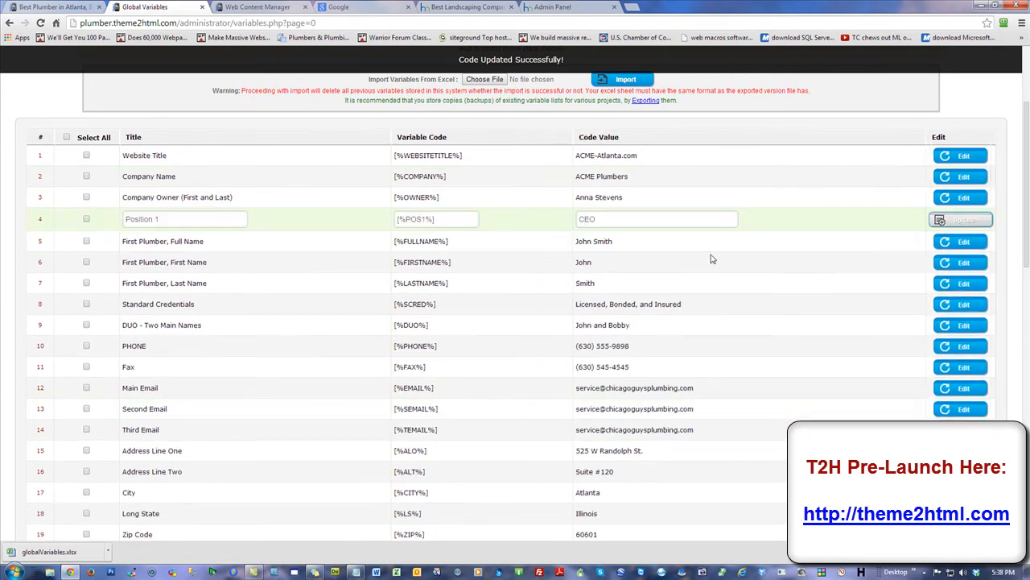
triple_click(656, 219)
text(Owner)
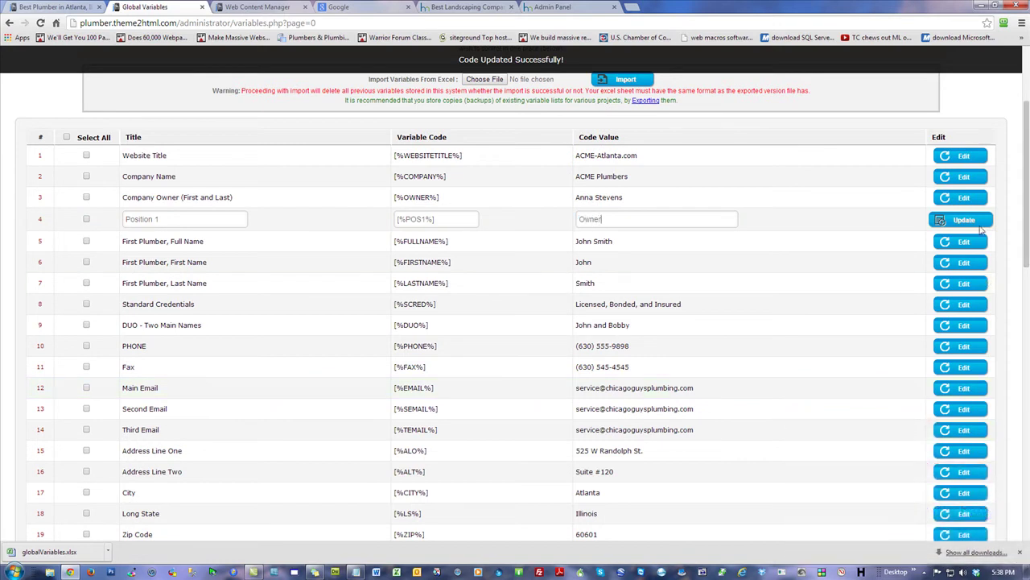
click(962, 219)
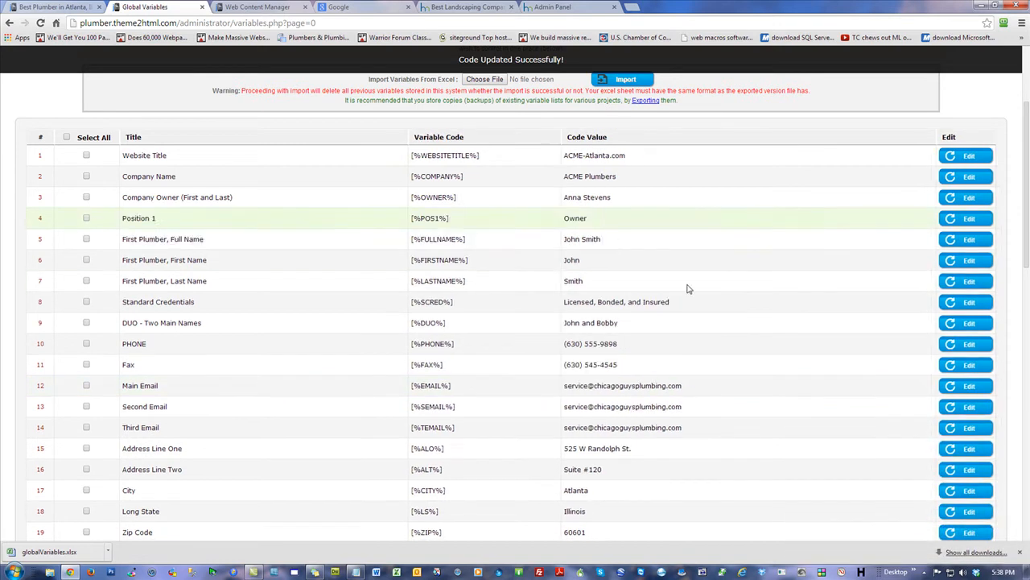
scroll(684, 387, down, 2)
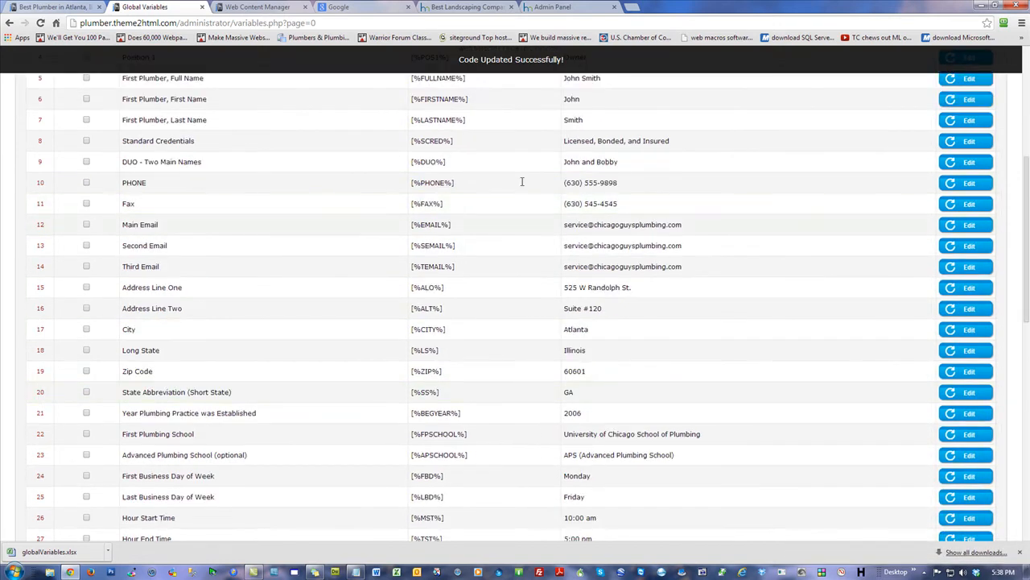
Refresh the live plumbing site, point out the Atlanta, GA Plumbers heading and go to About Us.
click(50, 6)
key(F5)
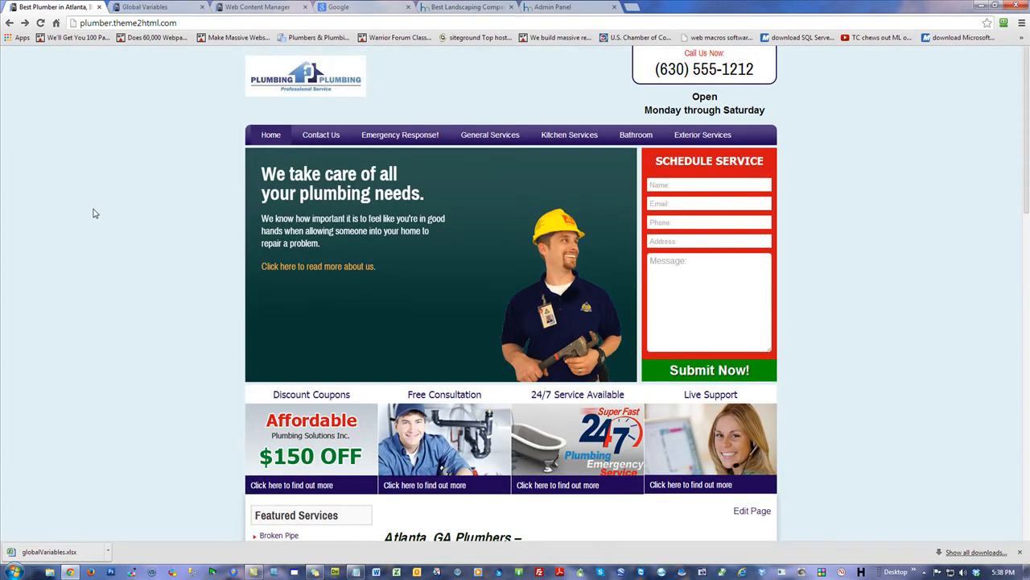
click(39, 23)
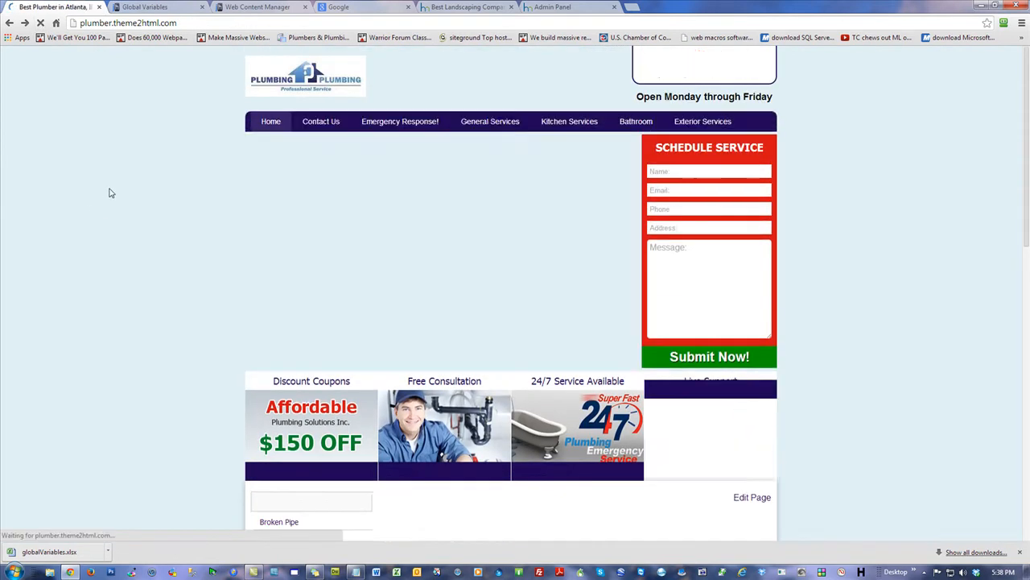
scroll(946, 377, down, 4)
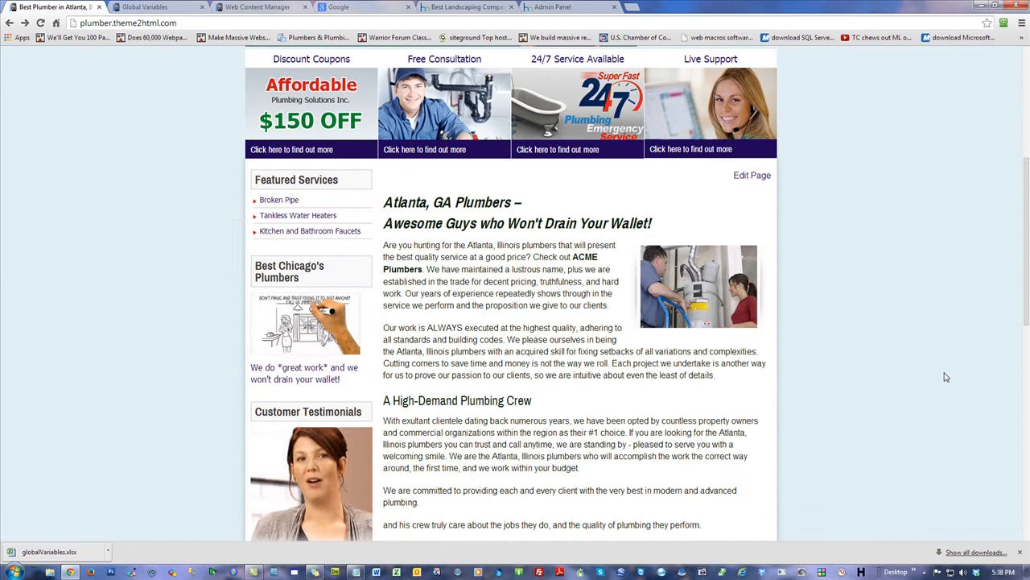
drag(516, 203, 381, 205)
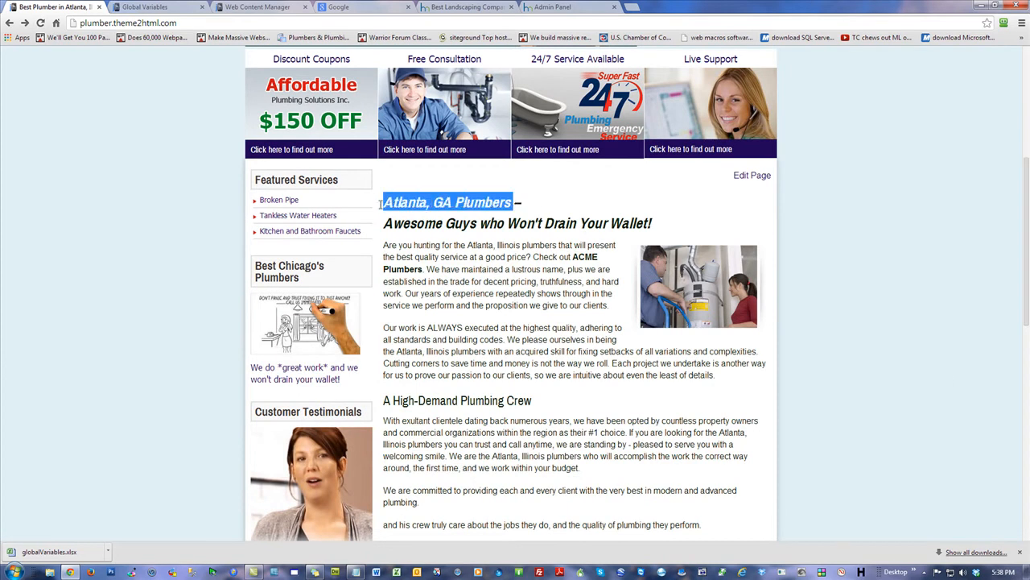
scroll(949, 319, down, 4)
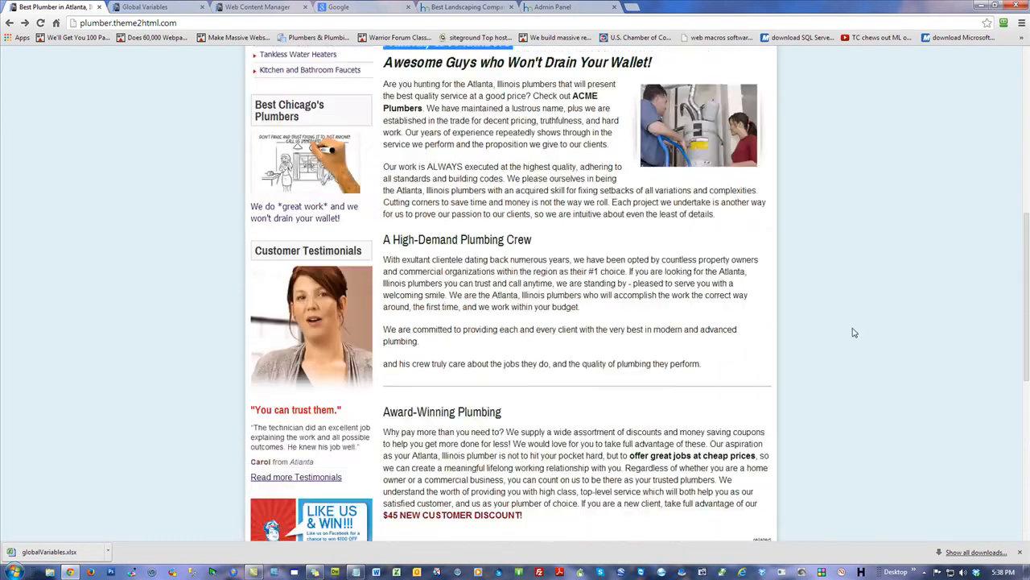
scroll(947, 319, up, 10)
click(267, 160)
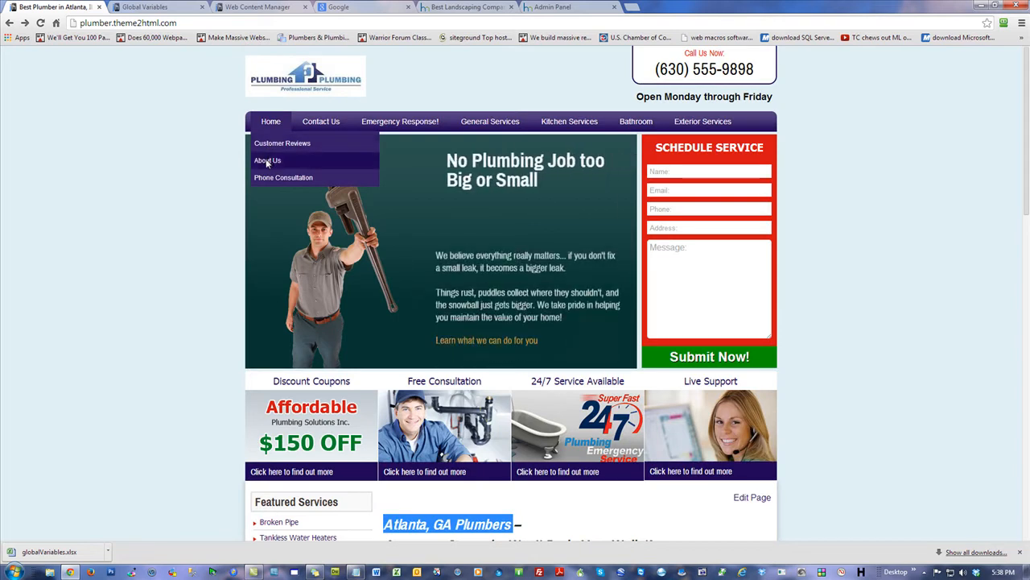
scroll(920, 273, down, 2)
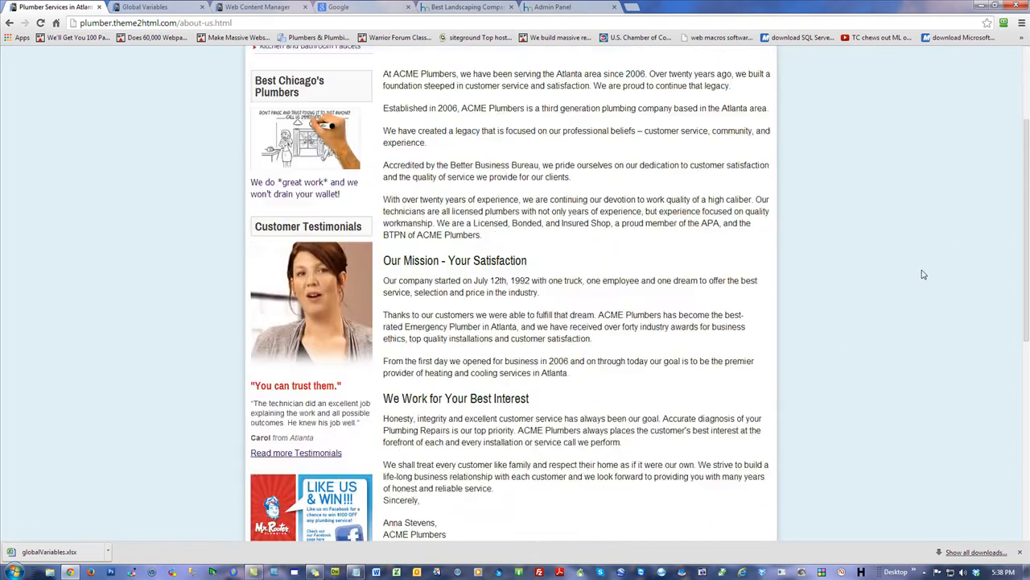
Point out the company name, Atlanta area, year 2006 and the ACME Plumbers signature on About Us.
drag(457, 77, 397, 77)
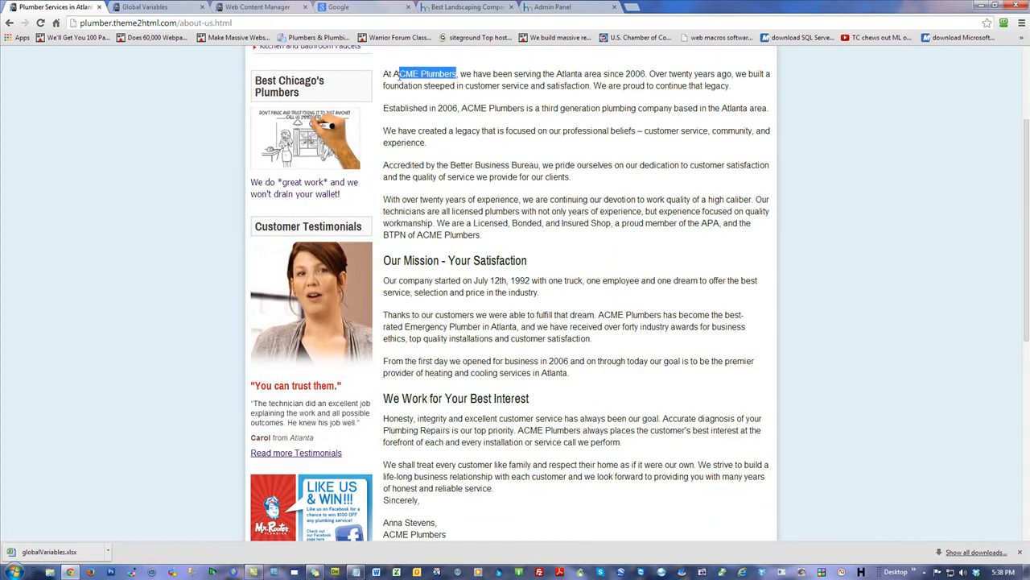
drag(602, 75, 544, 75)
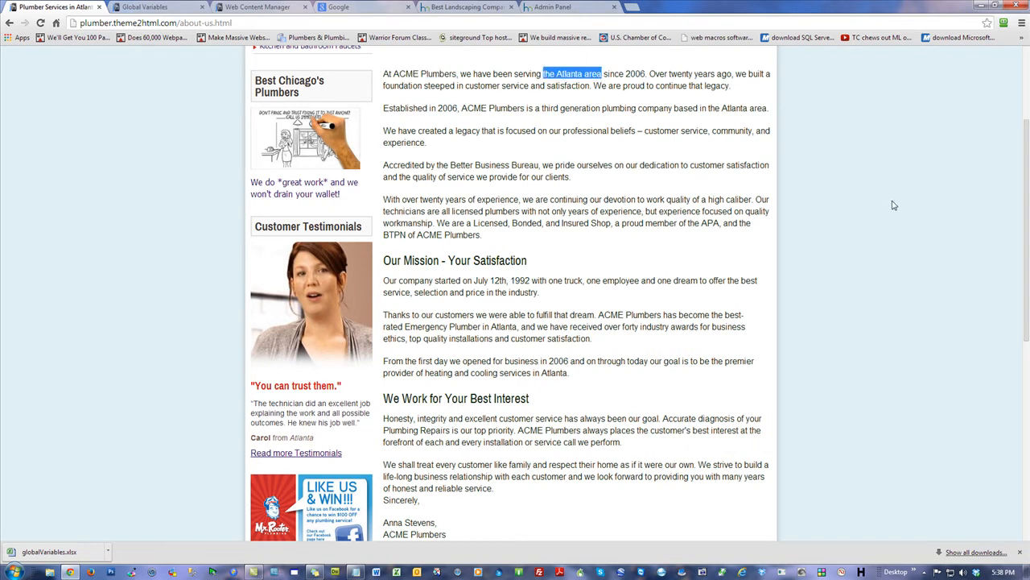
click(658, 80)
drag(649, 76, 626, 74)
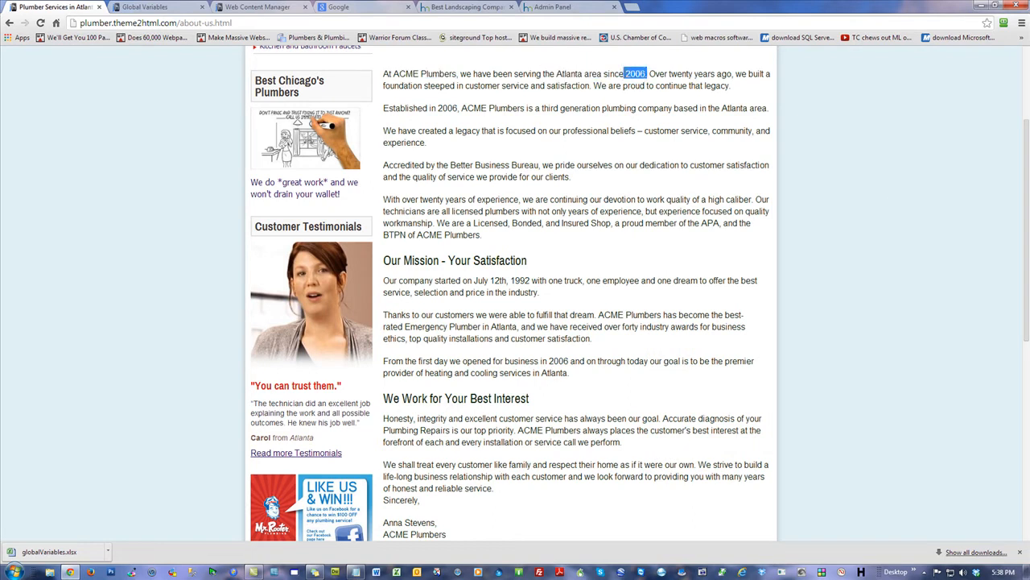
click(849, 131)
scroll(578, 338, down, 4)
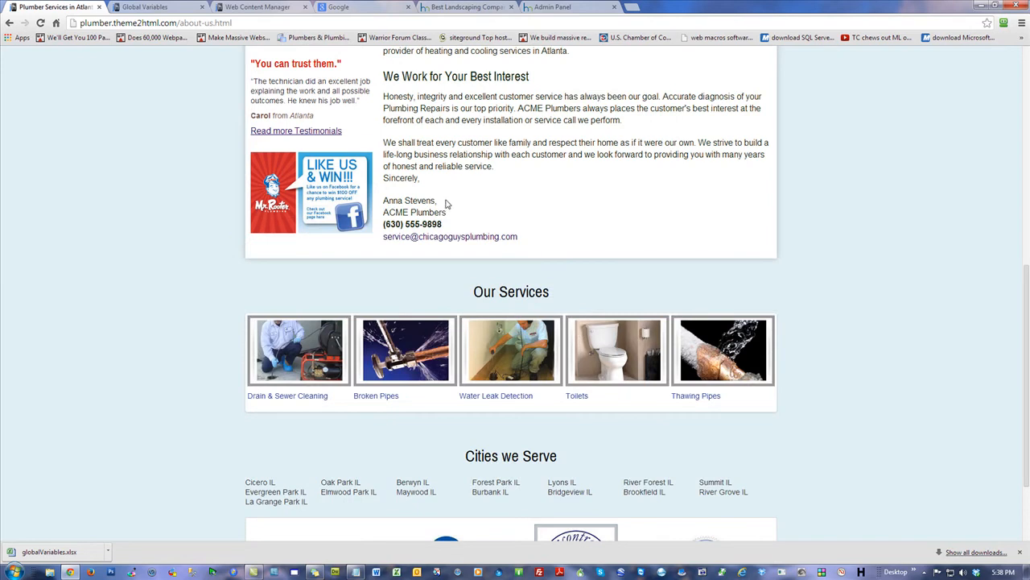
drag(440, 201, 383, 202)
drag(447, 212, 383, 211)
click(465, 198)
drag(435, 224, 379, 224)
click(535, 215)
Open the About Us page editor and look up the global variable codes in another tab.
click(143, 6)
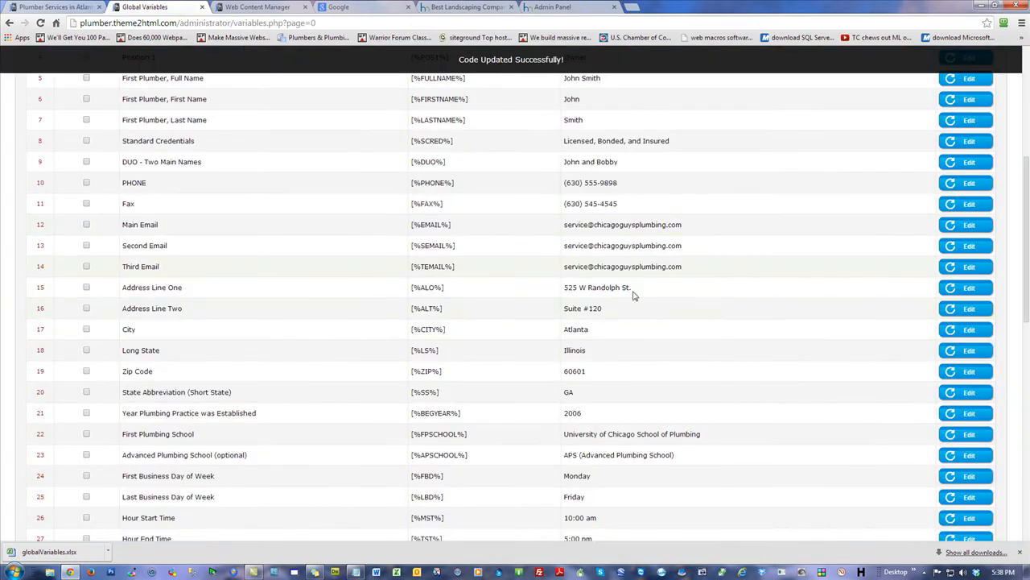
scroll(633, 294, up, 5)
scroll(644, 314, down, 2)
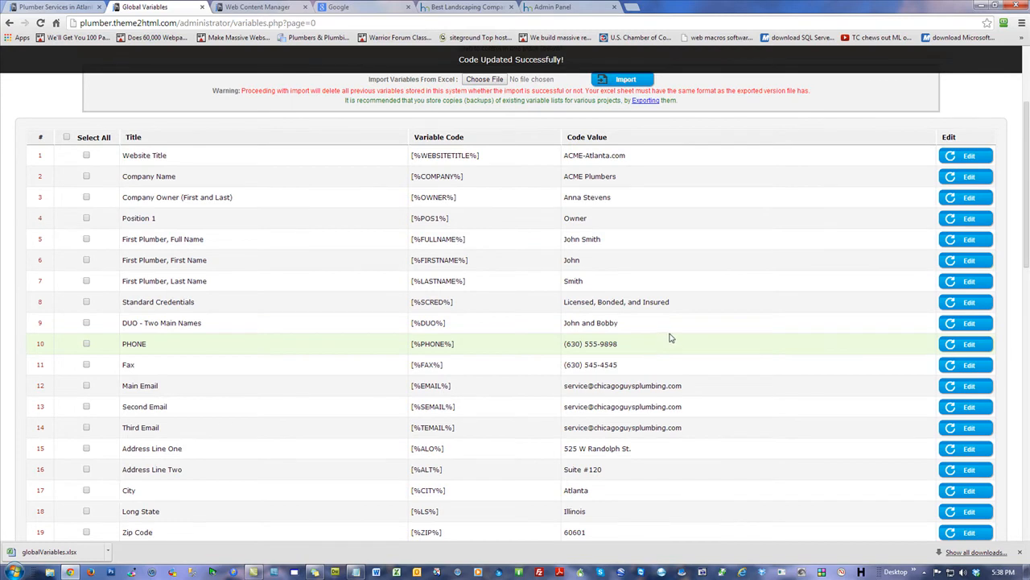
scroll(669, 336, up, 2)
scroll(670, 337, down, 3)
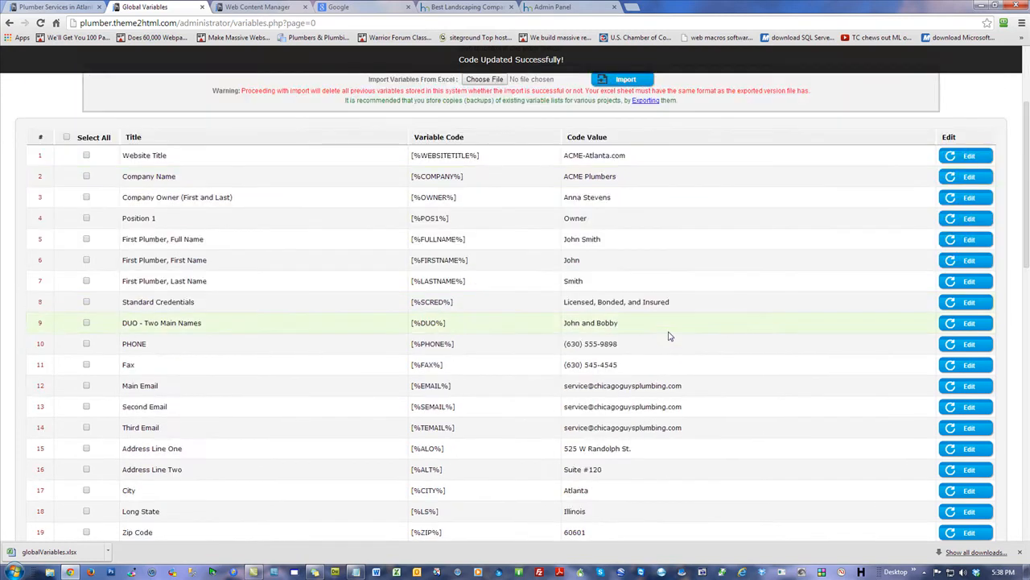
scroll(670, 337, up, 3)
click(124, 122)
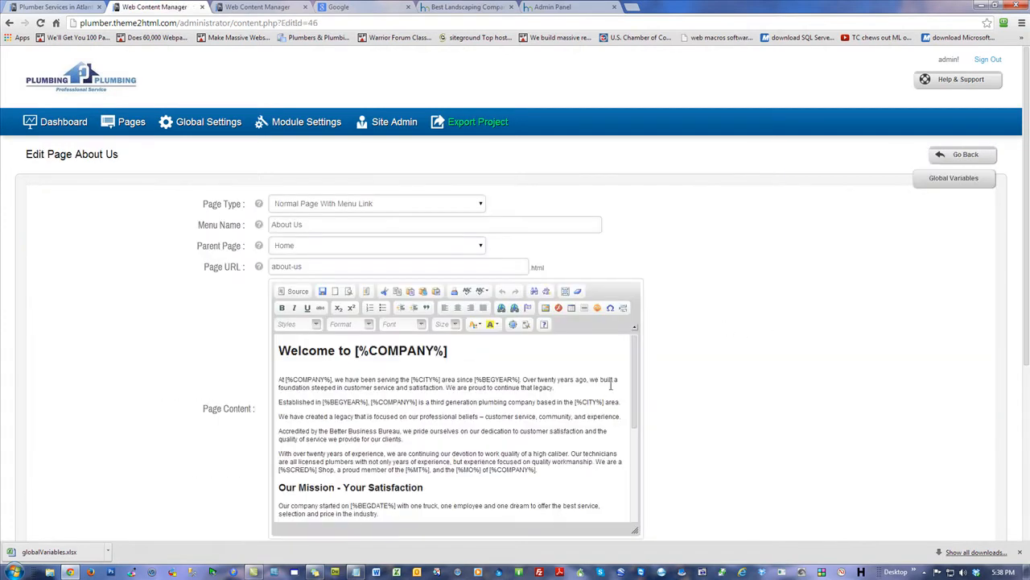
scroll(620, 386, down, 5)
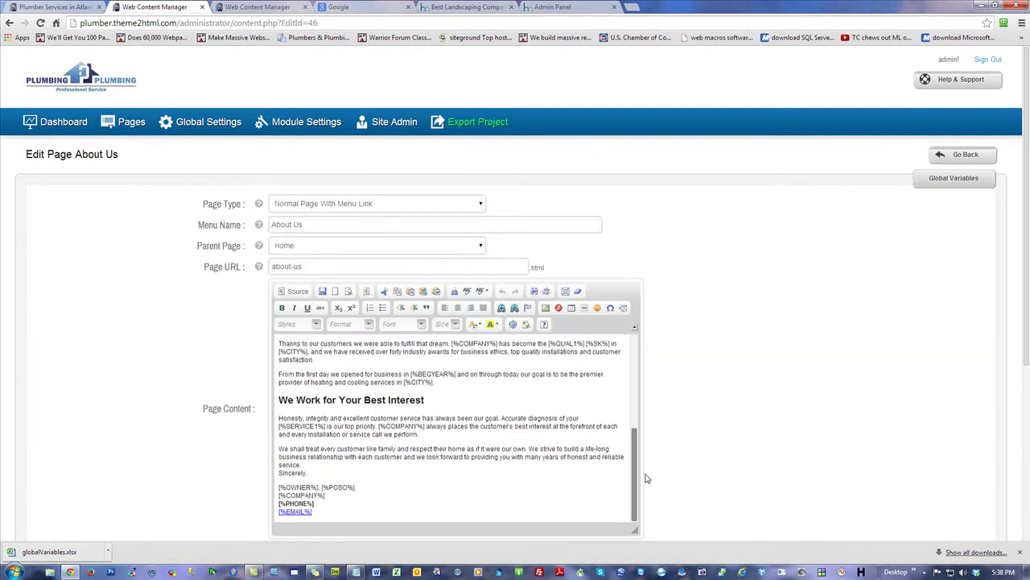
click(372, 489)
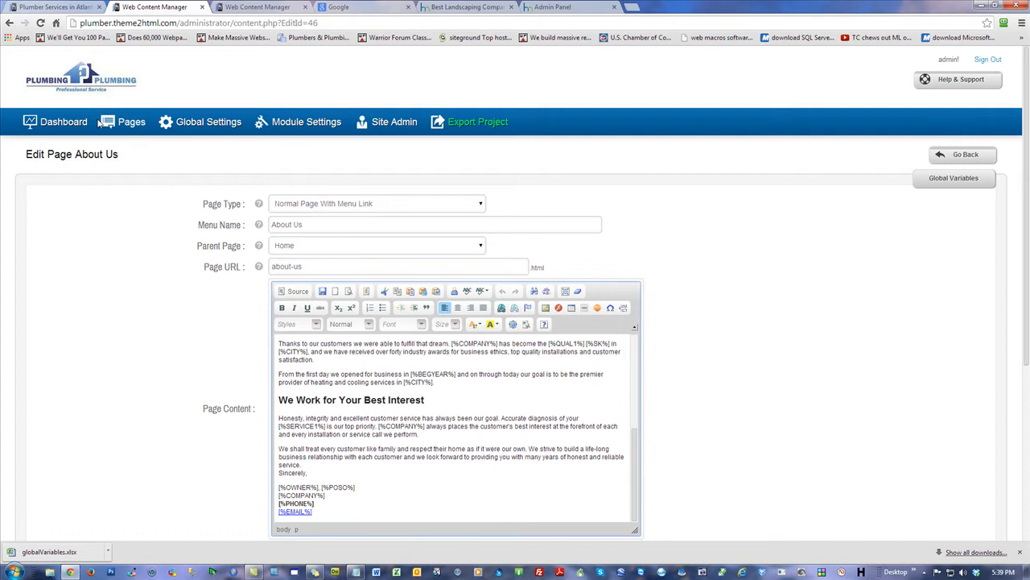
right_click(208, 122)
click(225, 141)
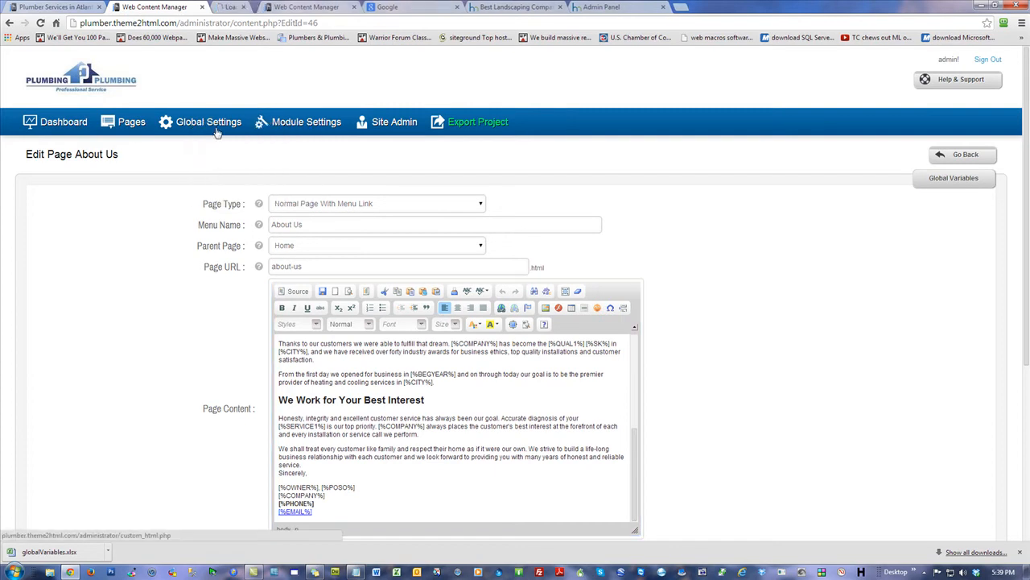
click(234, 7)
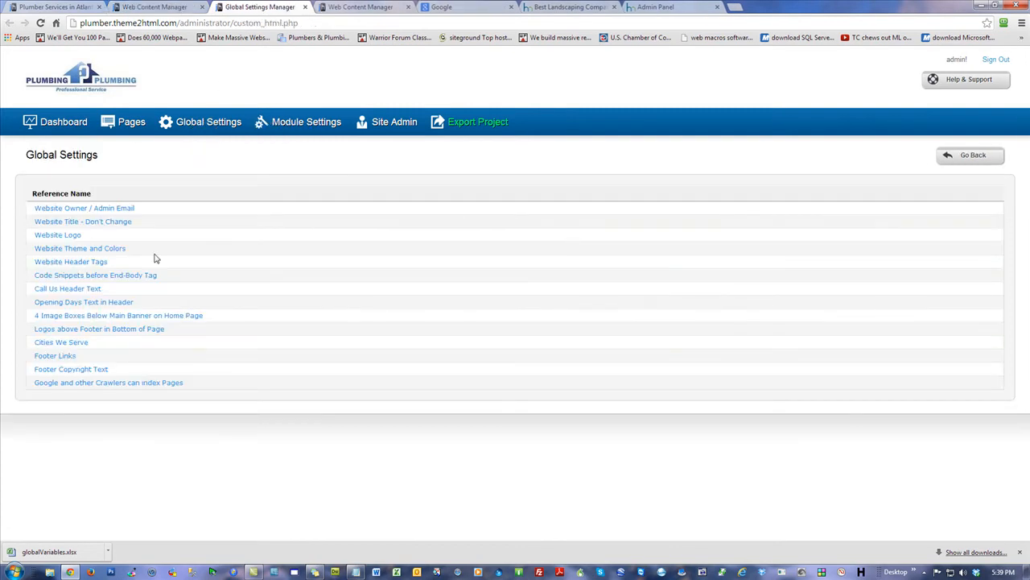
click(63, 122)
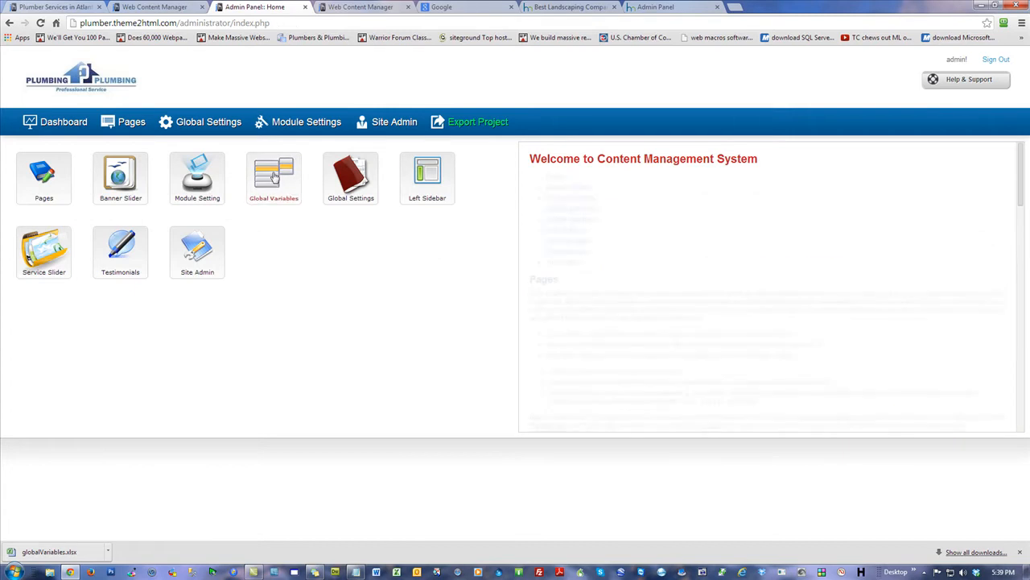
click(273, 177)
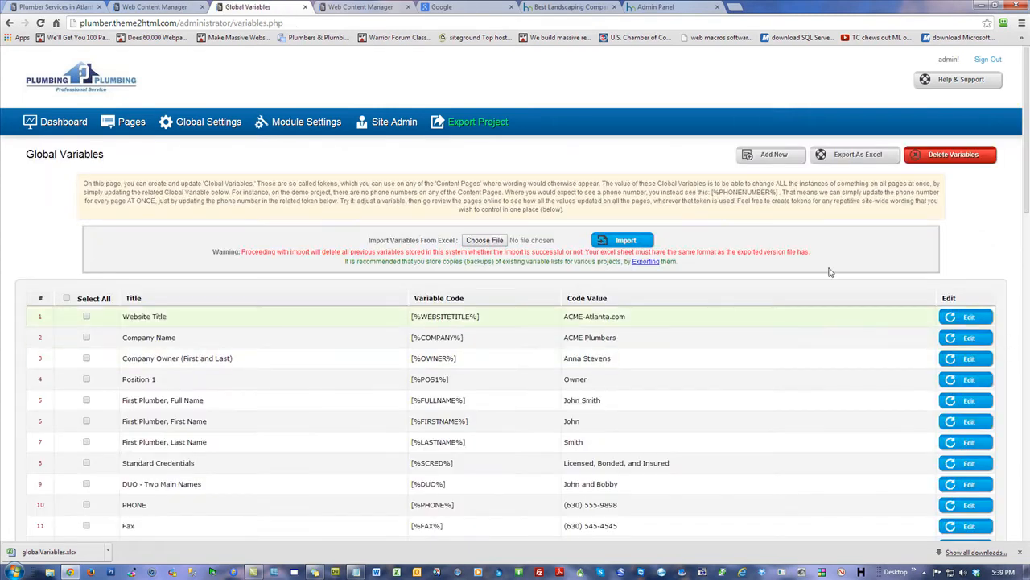
Add the [%POS1%] token after [%OWNER%] in the About Us signature and save the page.
click(56, 7)
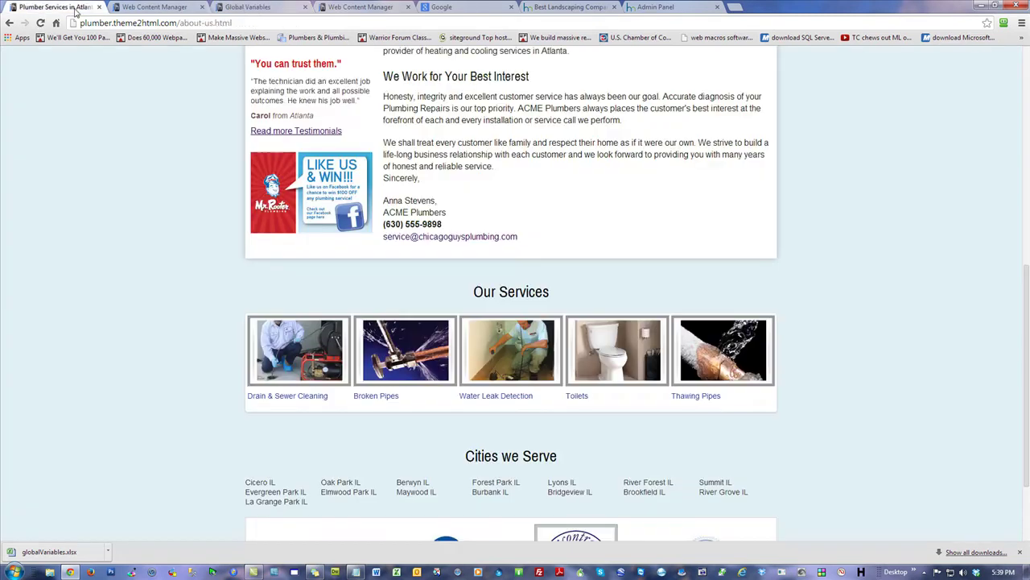
click(147, 7)
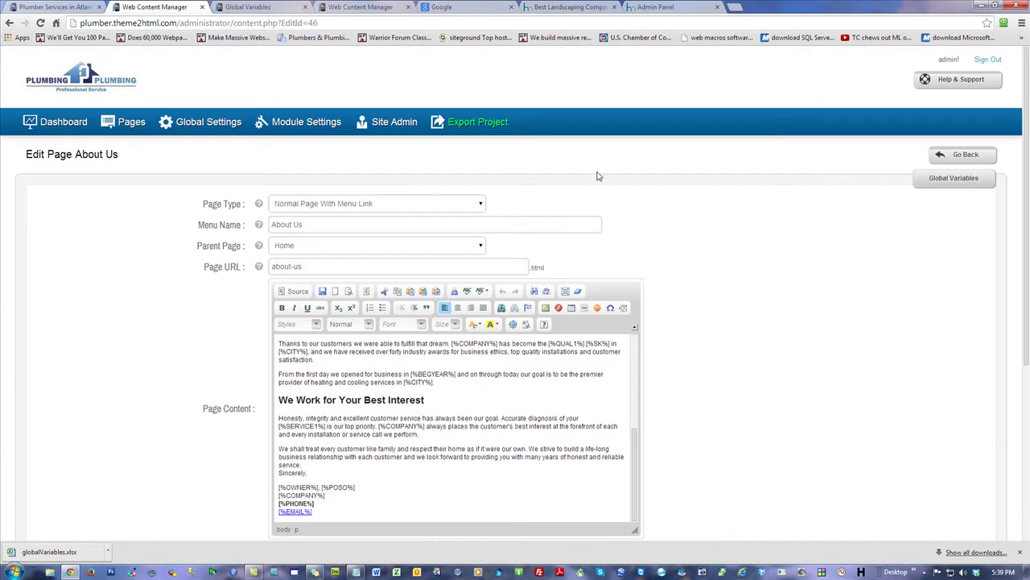
click(349, 482)
text(1)
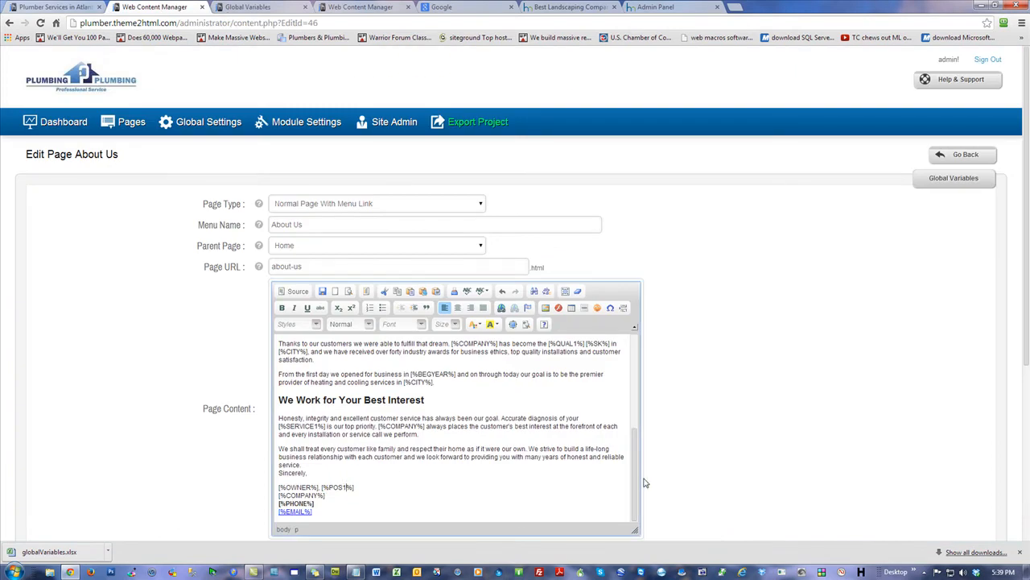
scroll(803, 399, down, 2)
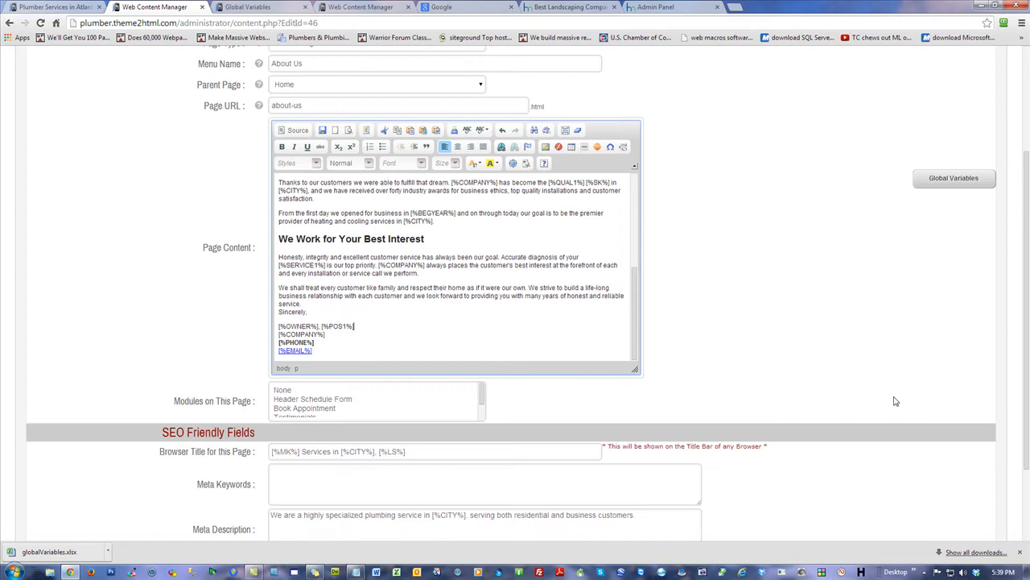
scroll(896, 401, down, 3)
click(862, 461)
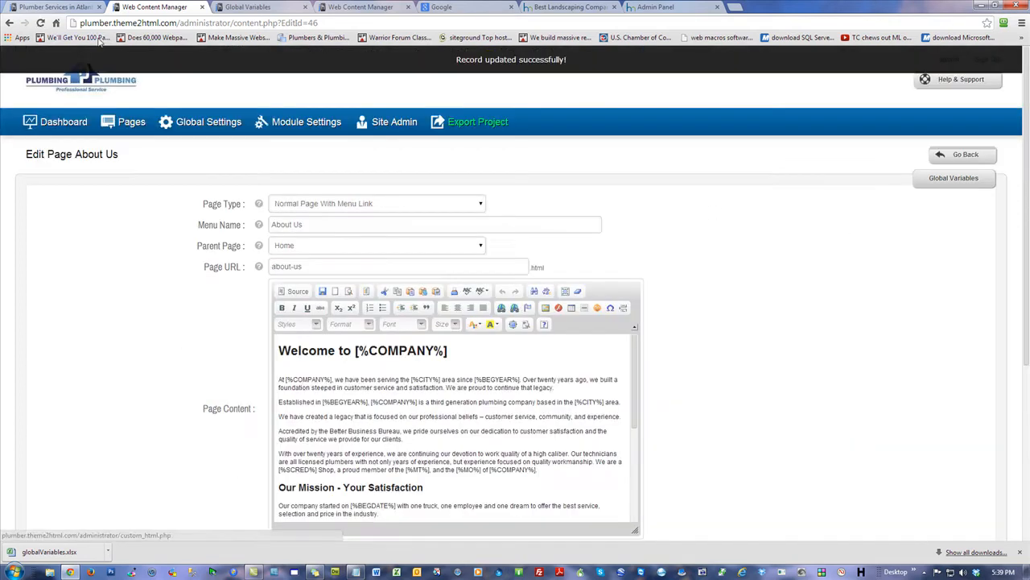
Reload the live About Us page to show the signature reading Anna Stevens, Owner.
click(48, 7)
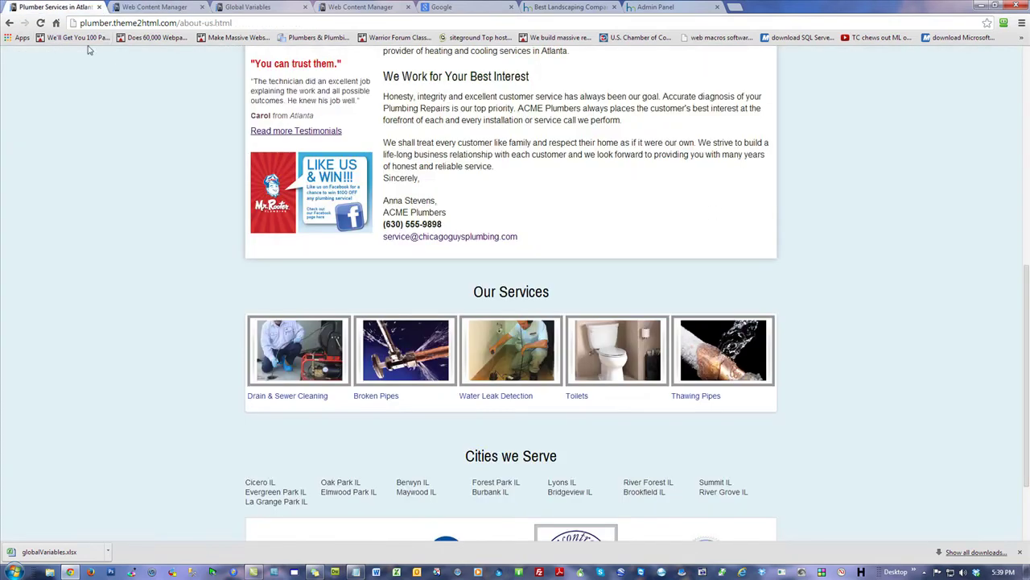
click(40, 22)
drag(465, 201, 385, 199)
click(884, 181)
scroll(900, 280, up, 10)
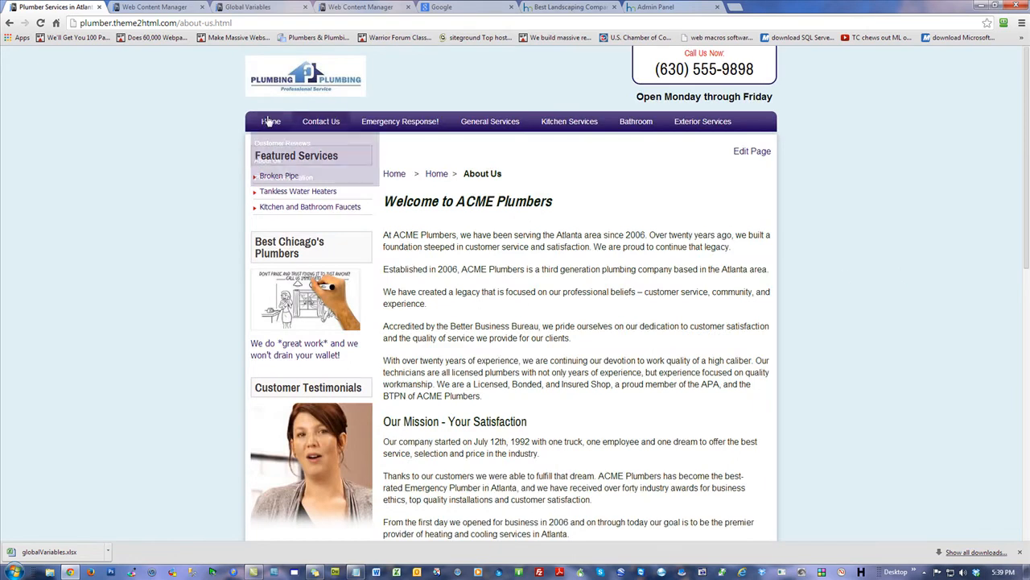
Go to the live Home page and point out the $45 NEW CUSTOMER DISCOUNT line.
click(271, 120)
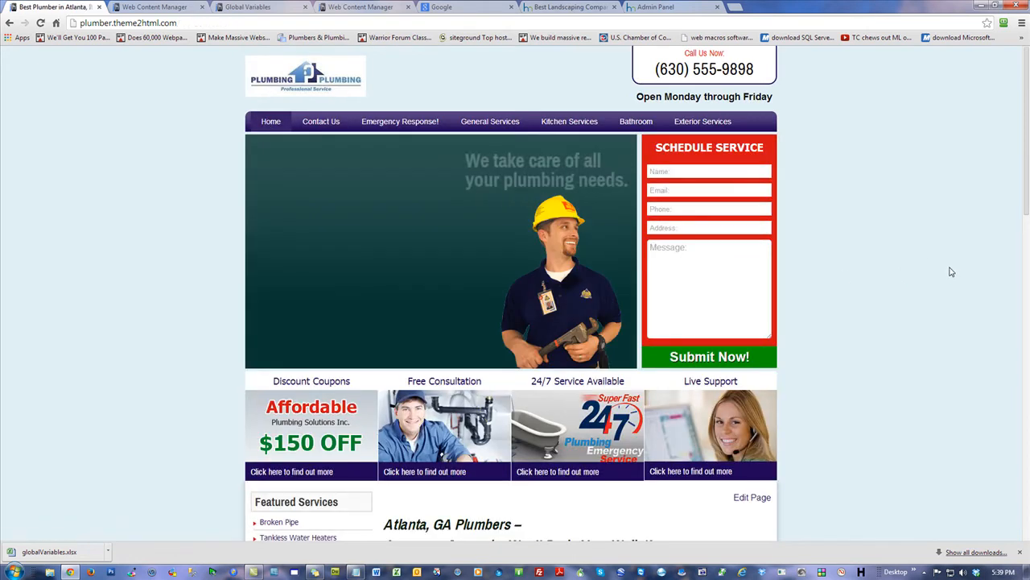
scroll(982, 300, down, 5)
scroll(966, 282, down, 5)
scroll(952, 272, down, 5)
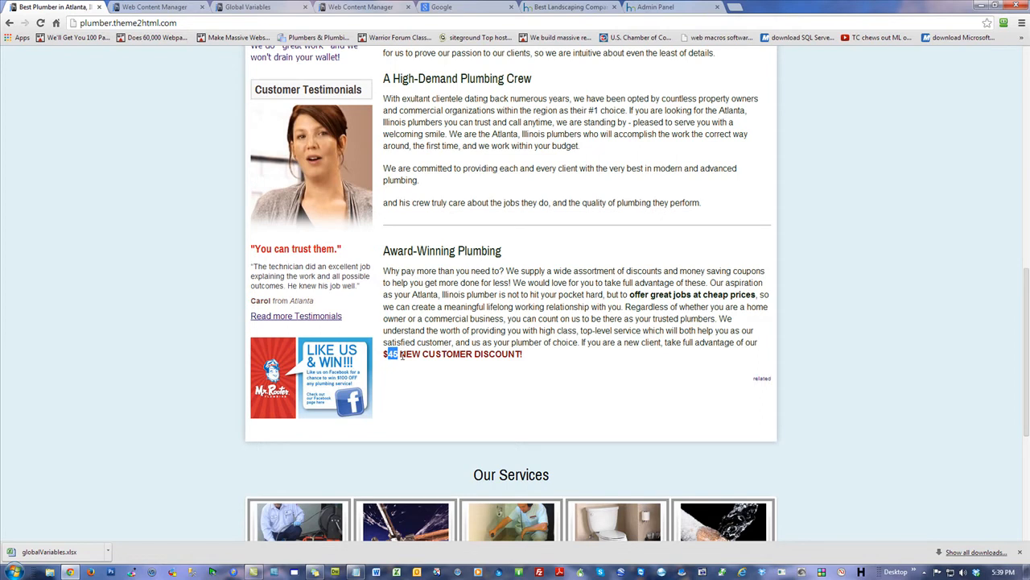
drag(524, 355, 380, 360)
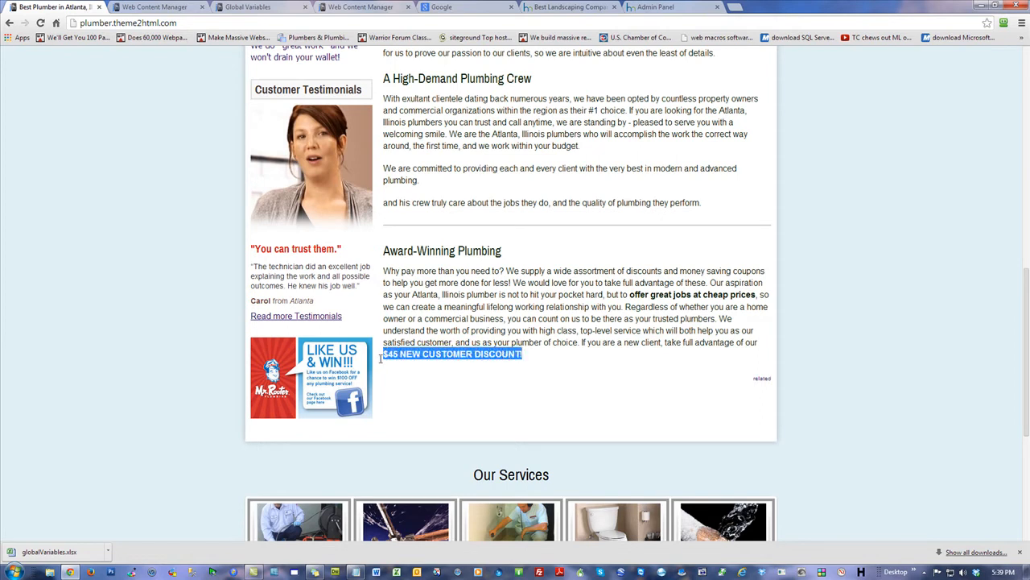
click(440, 362)
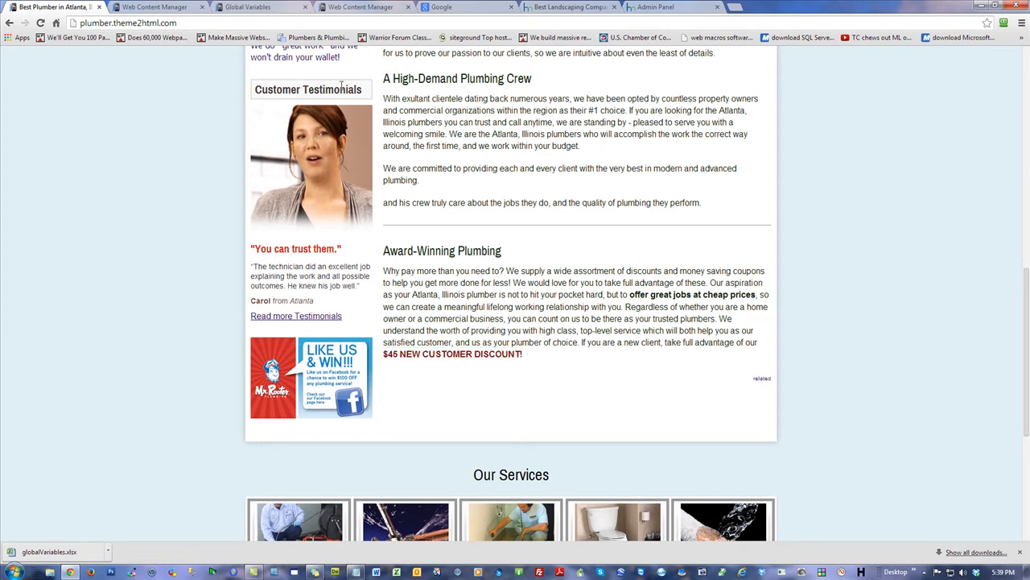
key(F5)
scroll(876, 333, down, 3)
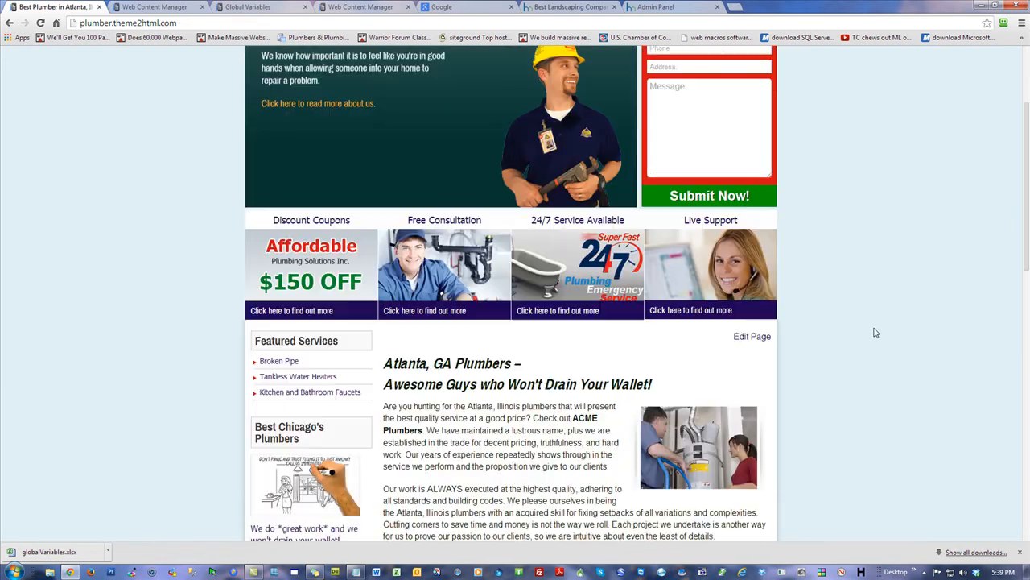
Review the Home page content's [%PROMO%] token in the editor, then return to the dashboard.
click(740, 337)
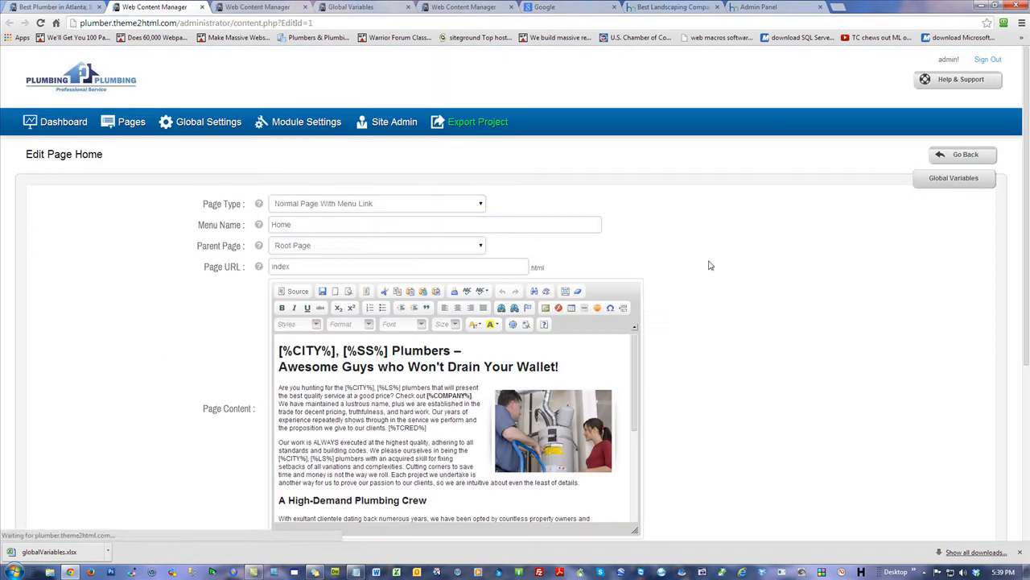
drag(635, 346, 635, 500)
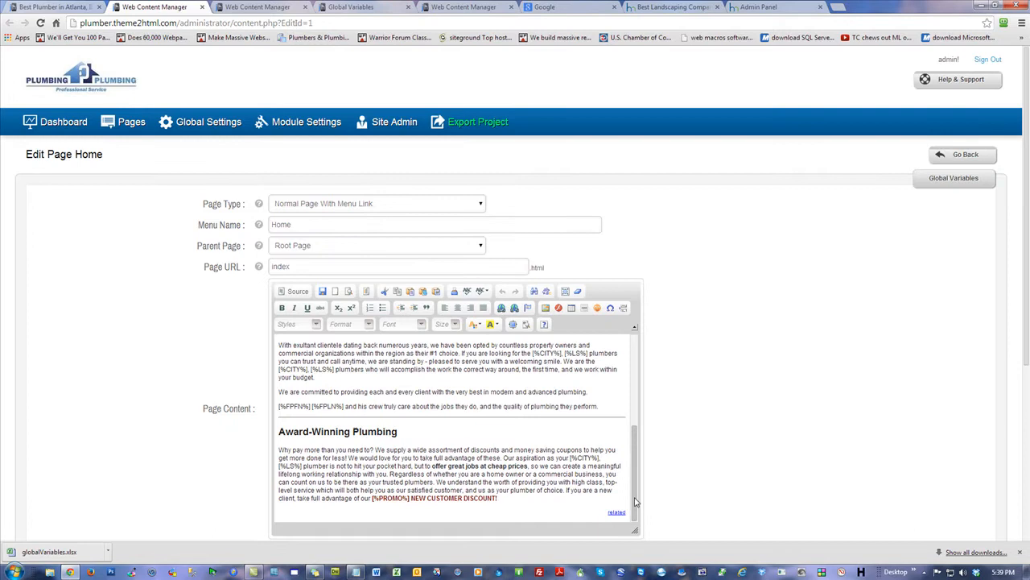
drag(410, 500, 381, 500)
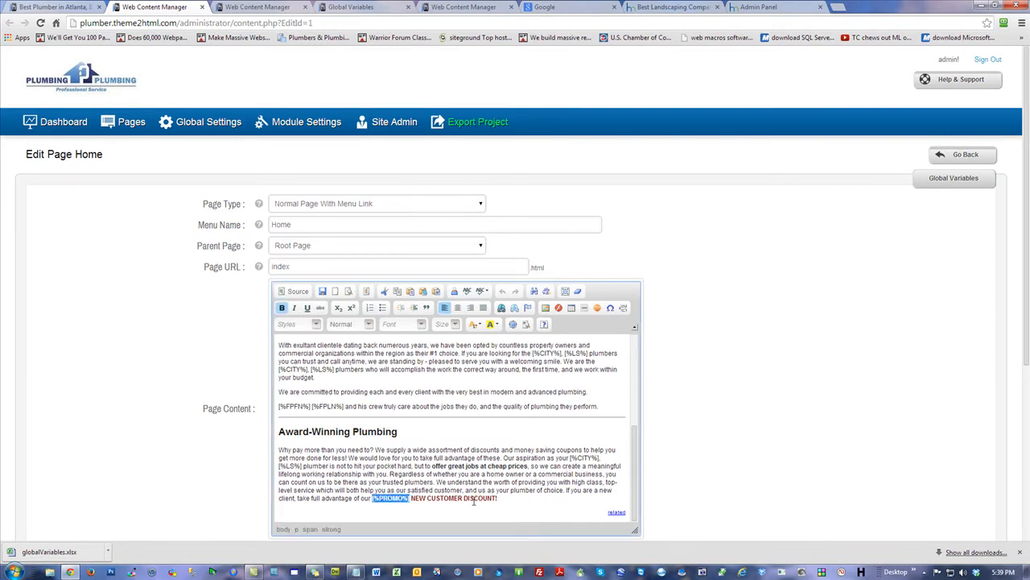
click(511, 501)
click(53, 122)
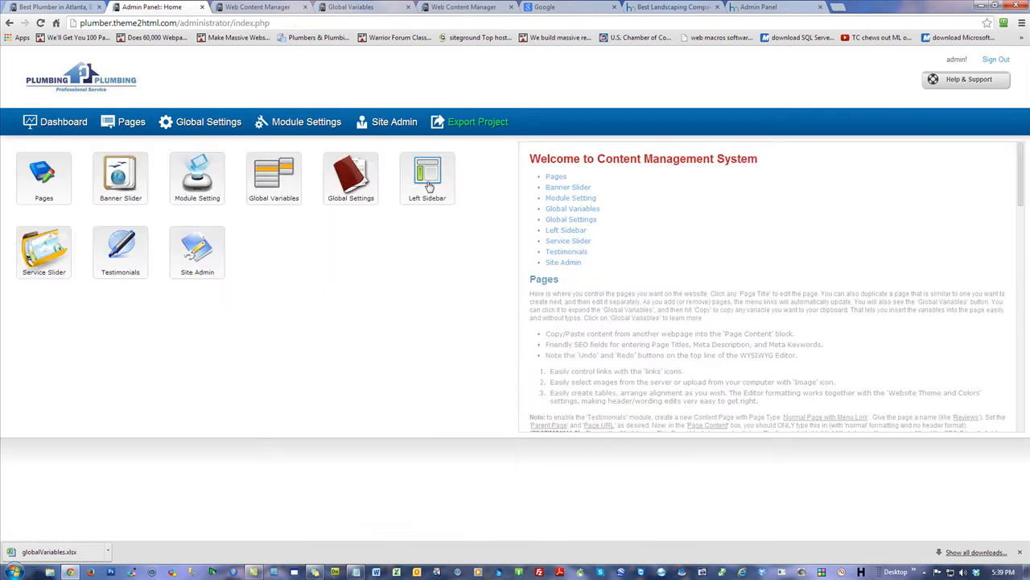
Change the Promotional Coupon variable on page 2 from $45 to $60 and update it.
click(275, 172)
scroll(845, 405, down, 4)
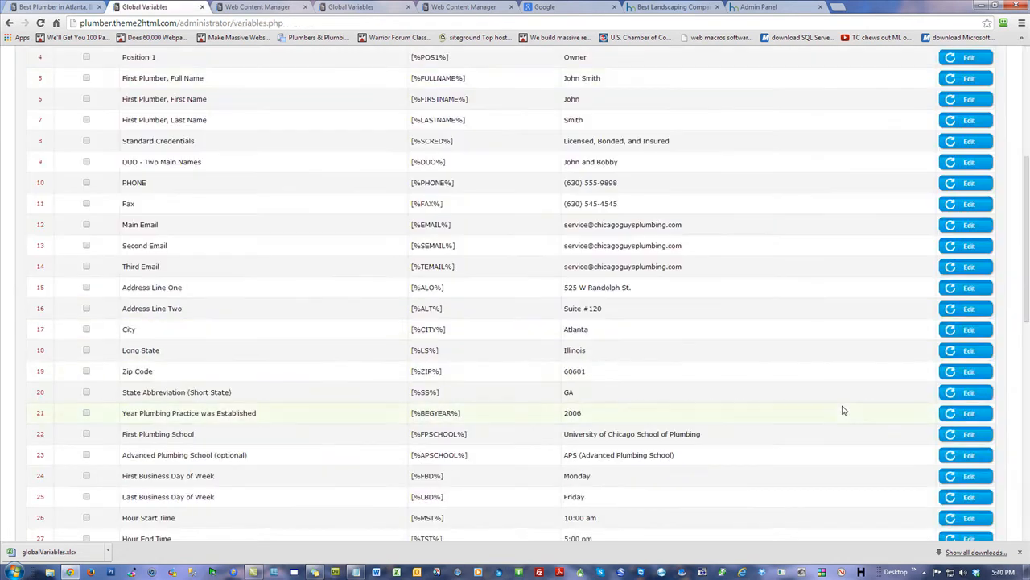
scroll(845, 405, down, 3)
scroll(845, 405, down, 3)
scroll(845, 405, down, 3)
scroll(846, 405, down, 3)
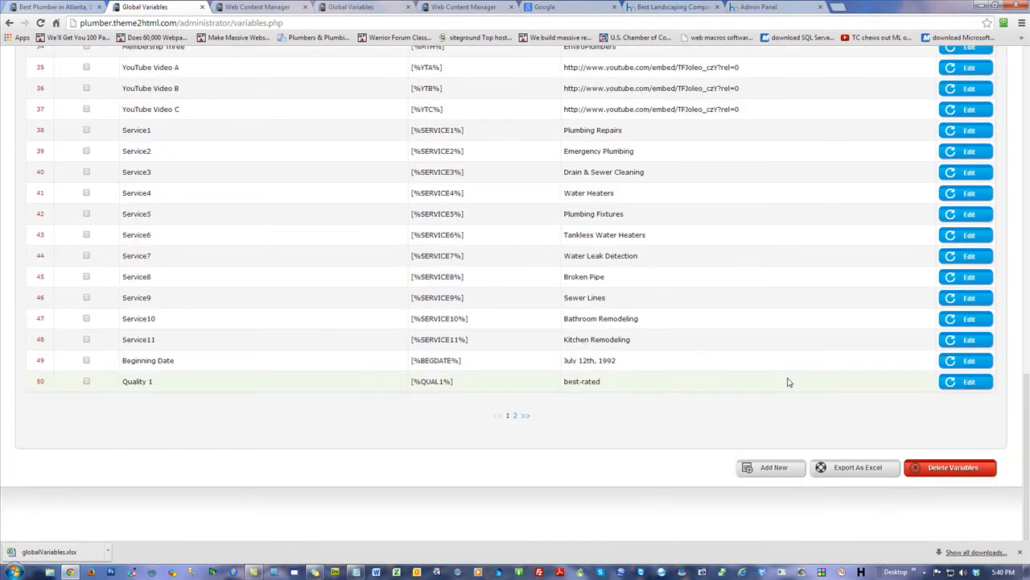
click(524, 416)
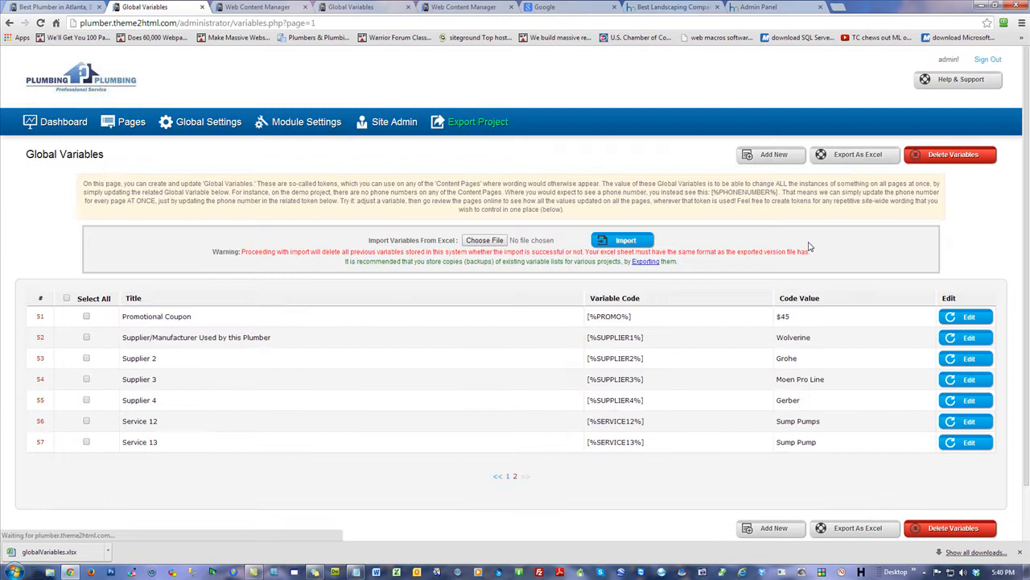
click(966, 317)
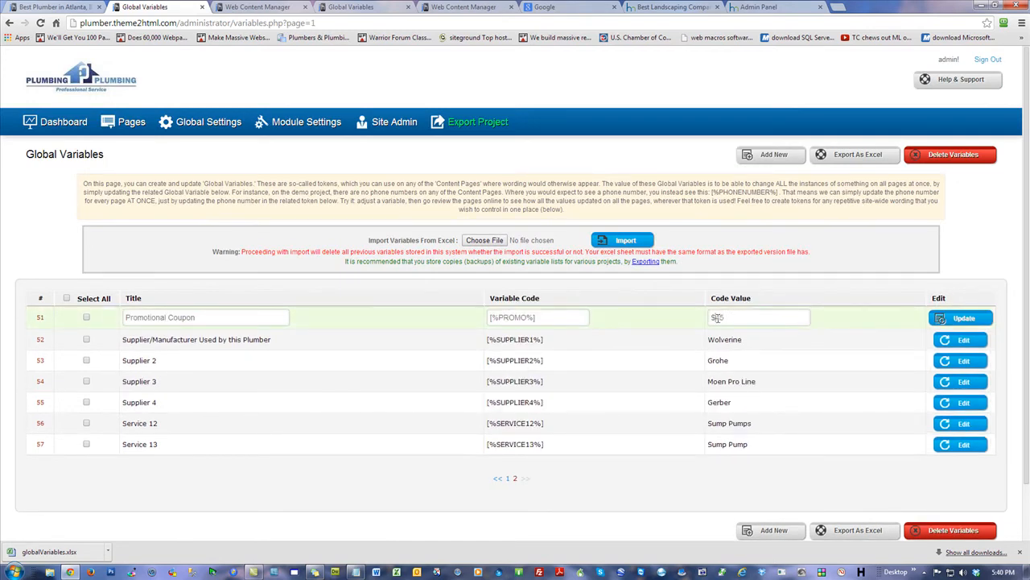
drag(718, 317, 771, 320)
text($60)
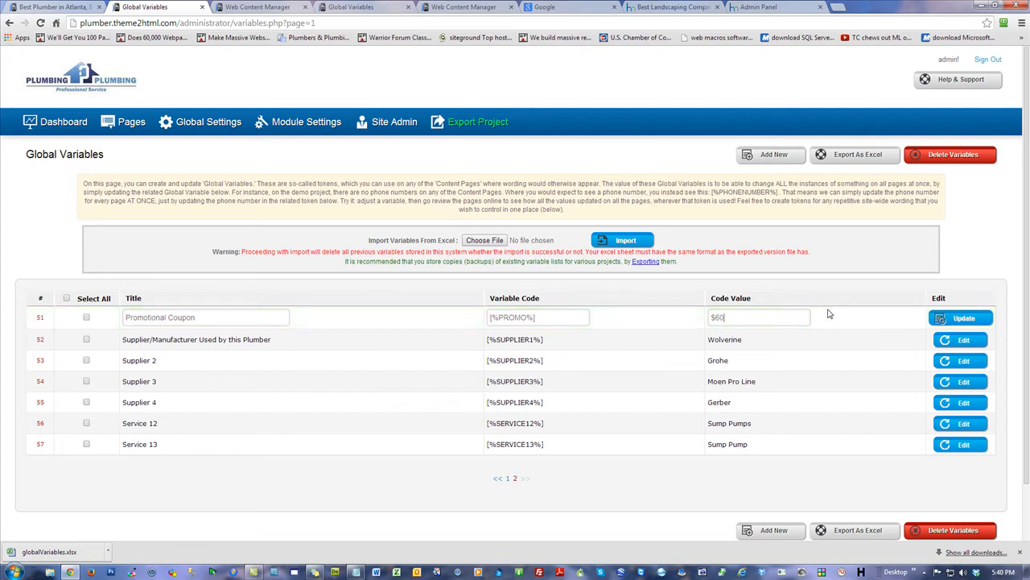
click(961, 318)
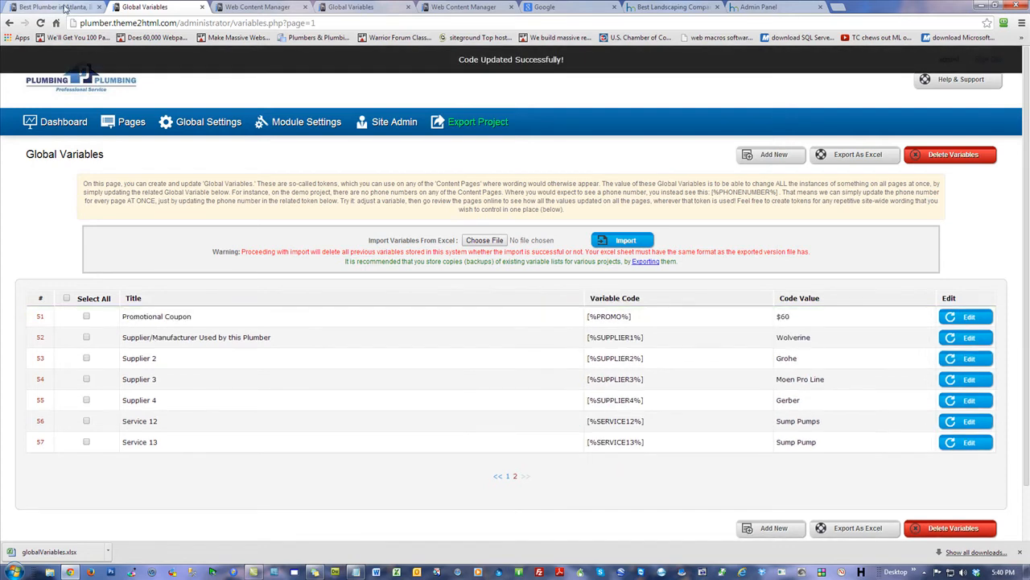
Reload the plumbing homepage and point out the $60 discount and Atlanta, GA Plumbers heading.
click(53, 7)
key(F5)
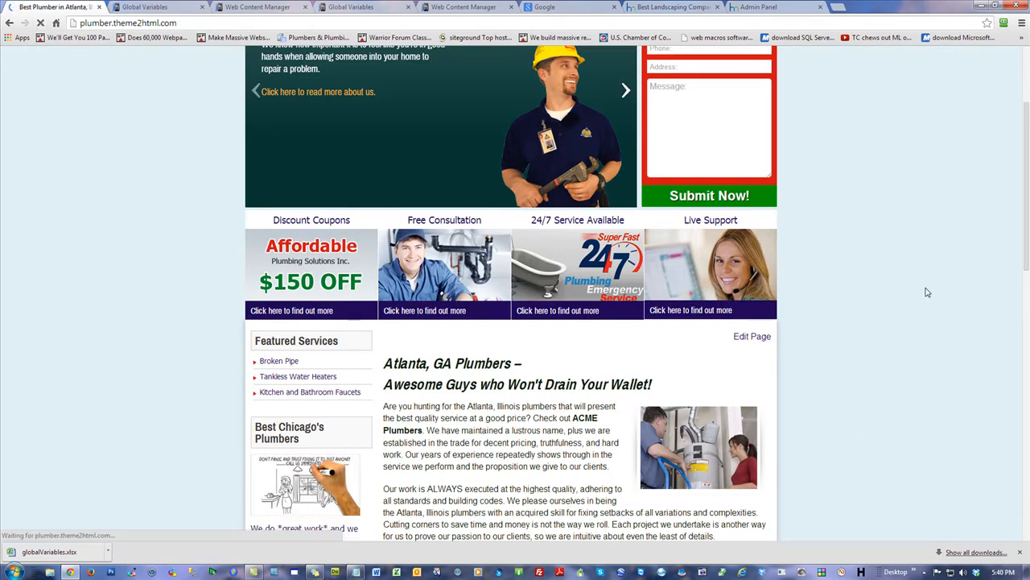
scroll(919, 301, down, 8)
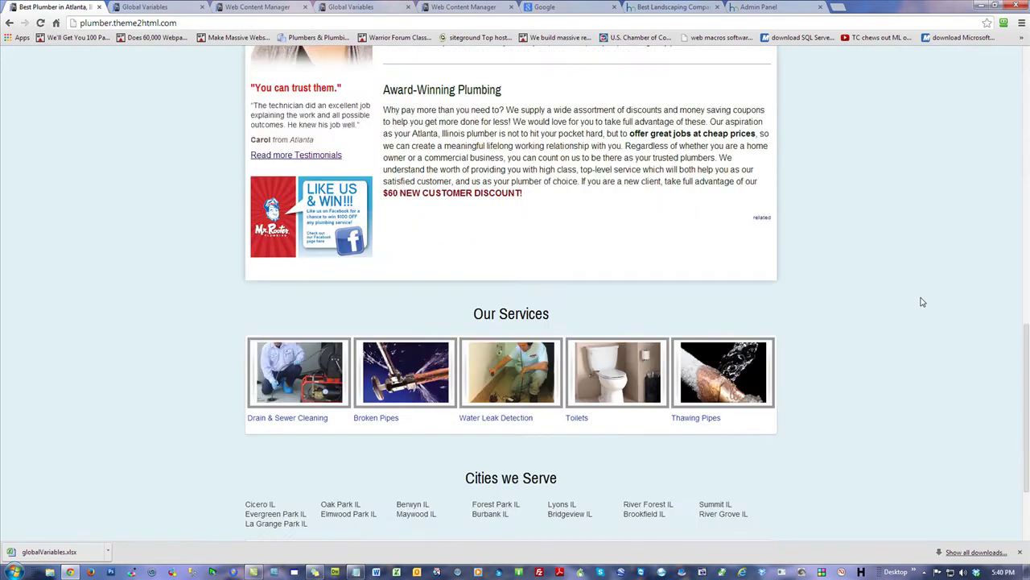
double_click(390, 193)
scroll(943, 272, up, 8)
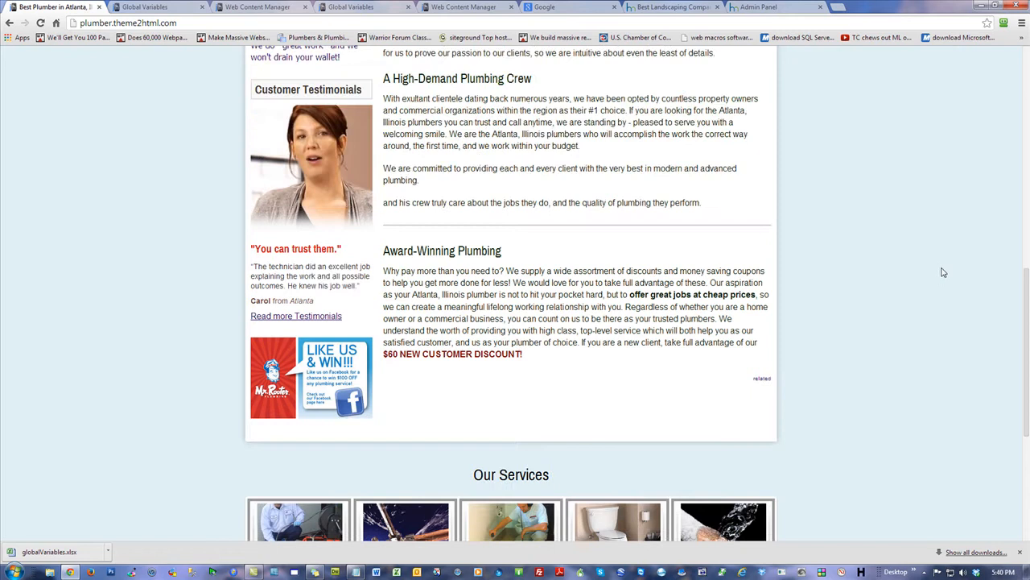
drag(528, 201, 385, 202)
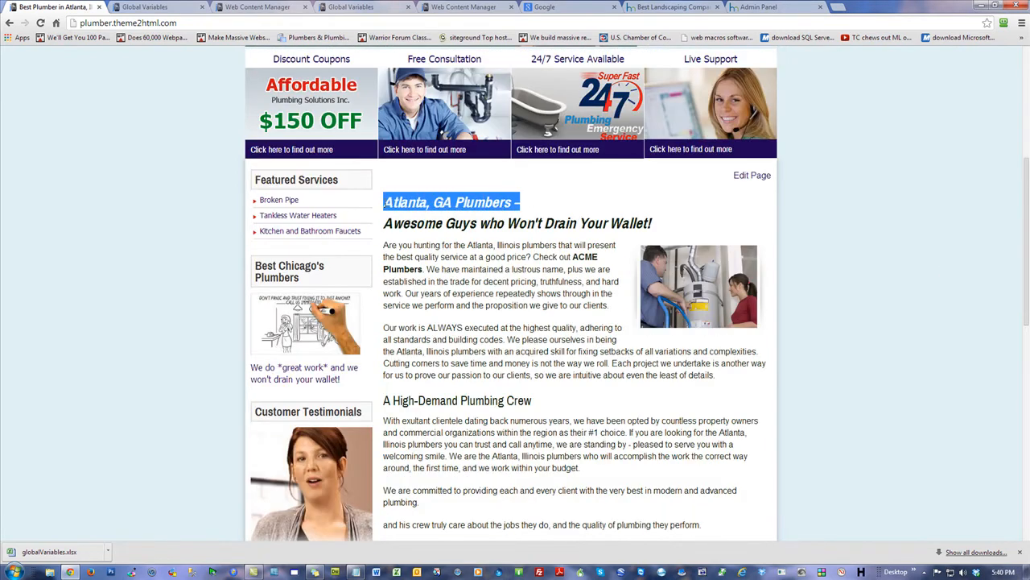
click(747, 389)
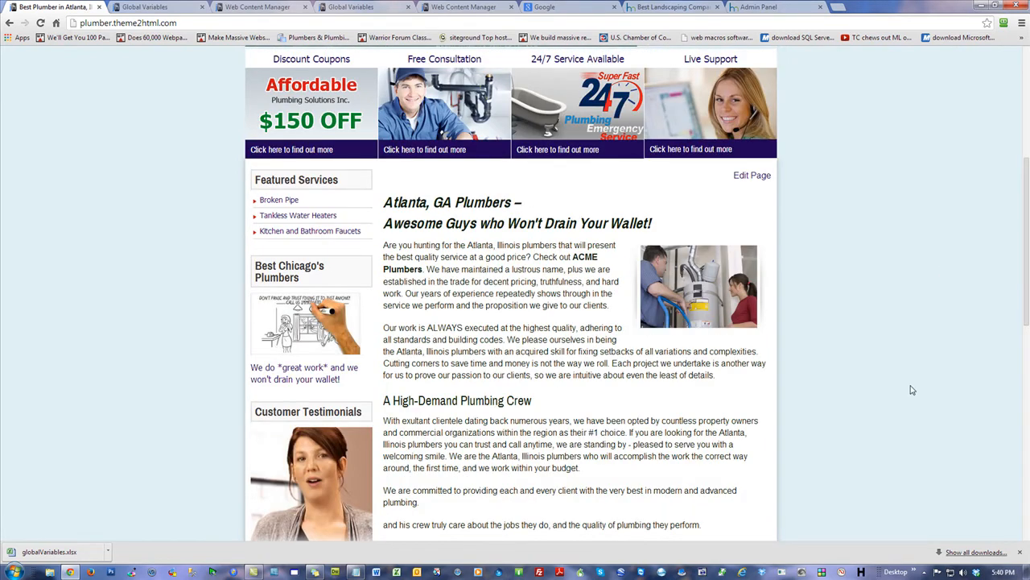
scroll(912, 390, up, 5)
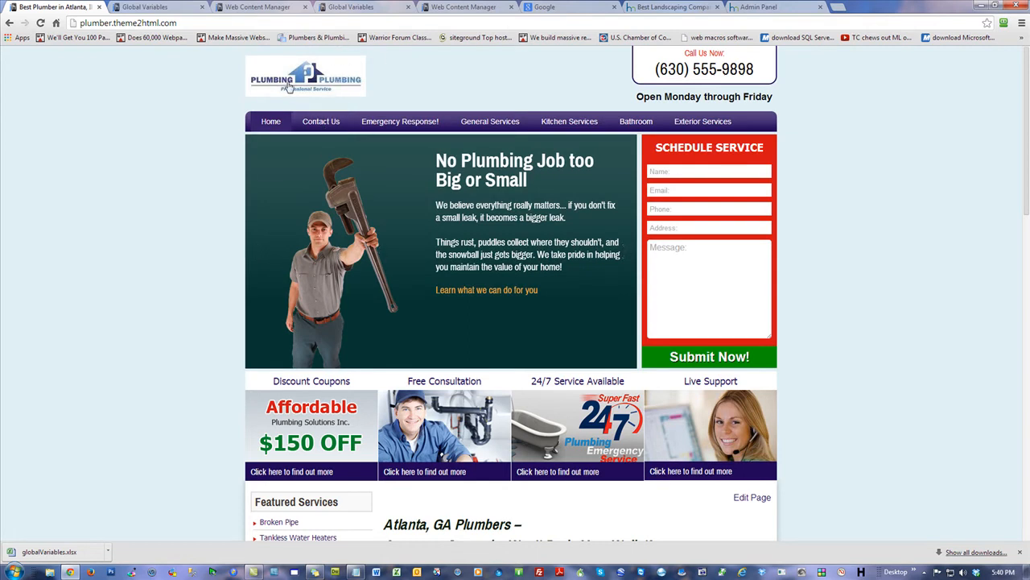
Point out the header phone number and the Open Monday through Friday hours line.
drag(774, 64, 659, 73)
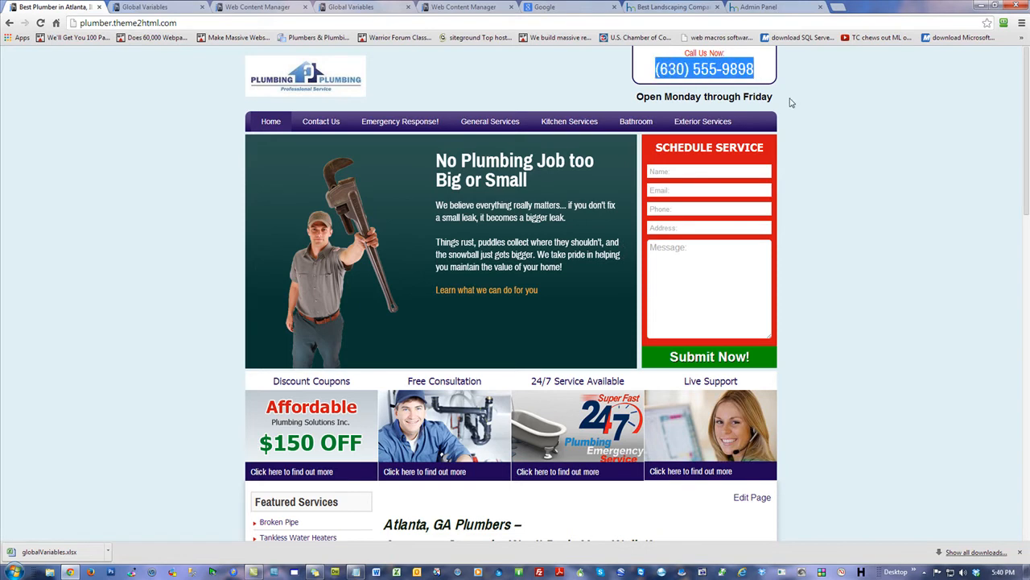
drag(793, 103, 636, 95)
click(847, 117)
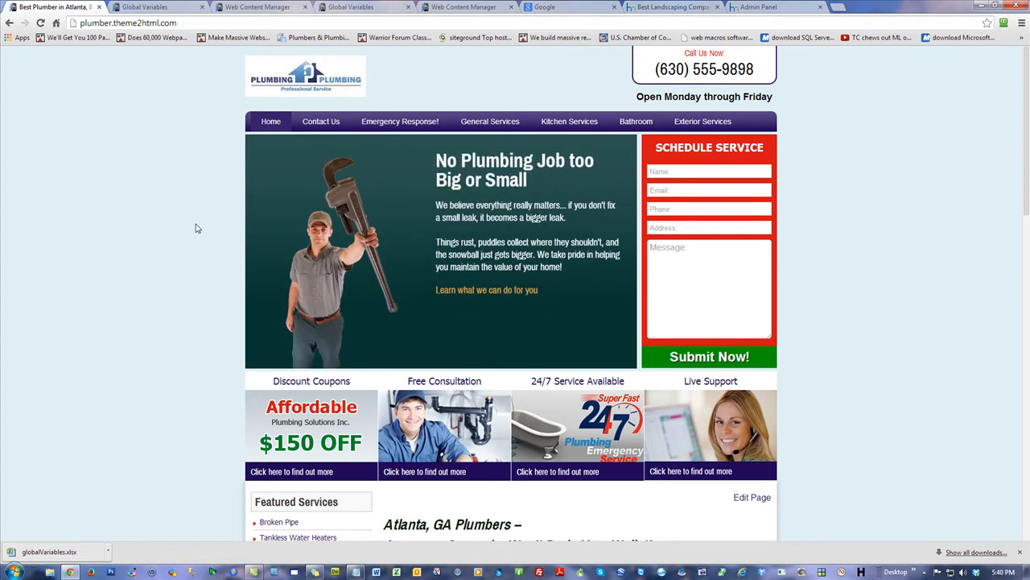
Return the admin tab to the dashboard home and switch back to the plumbing homepage.
click(153, 7)
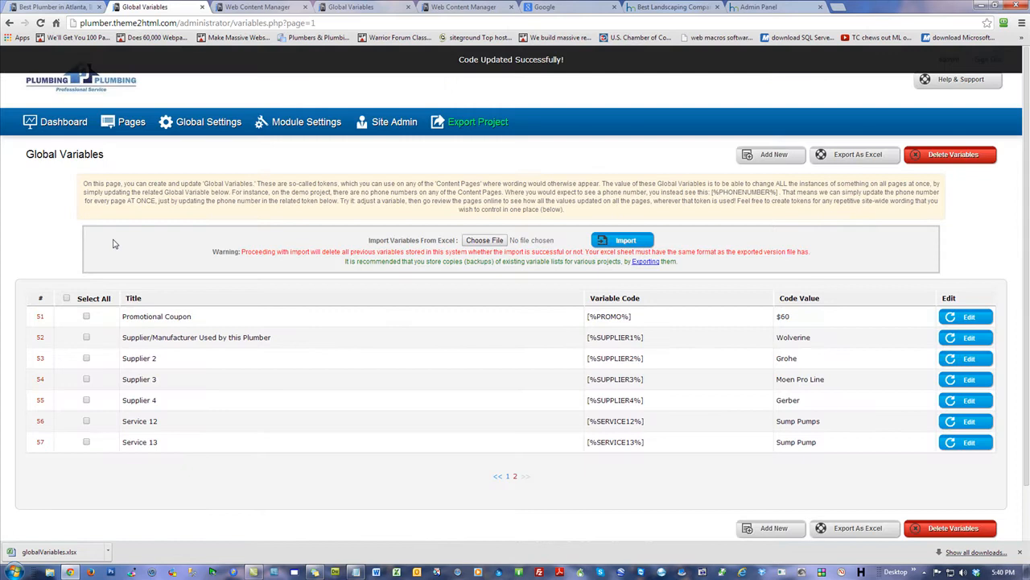
click(57, 122)
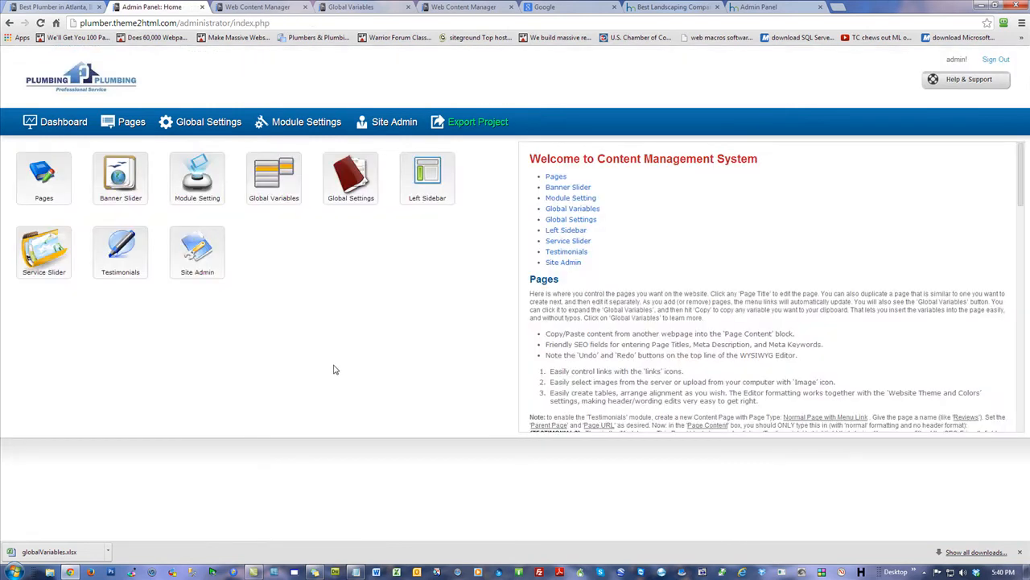
click(63, 7)
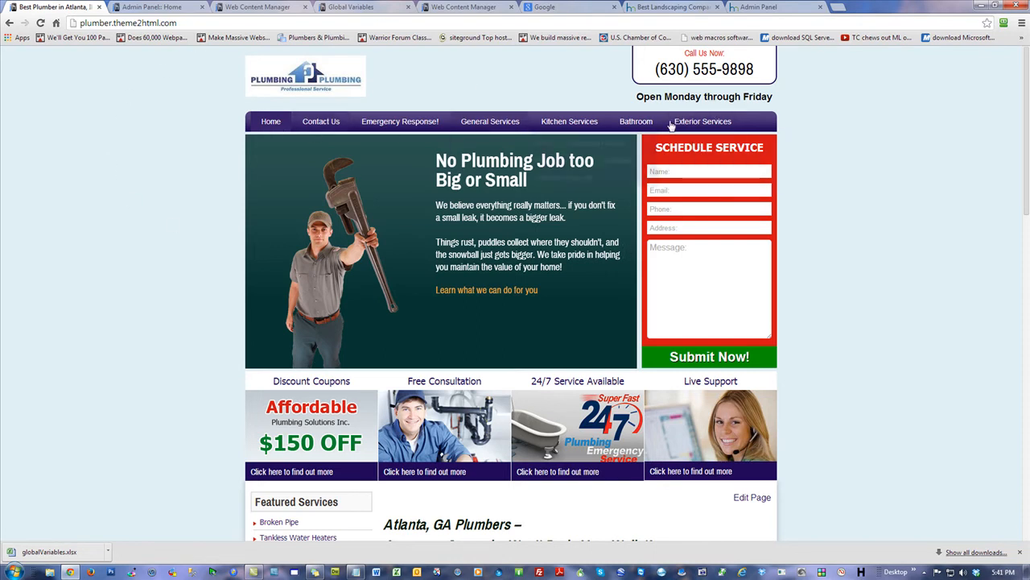
mouse_move(441, 251)
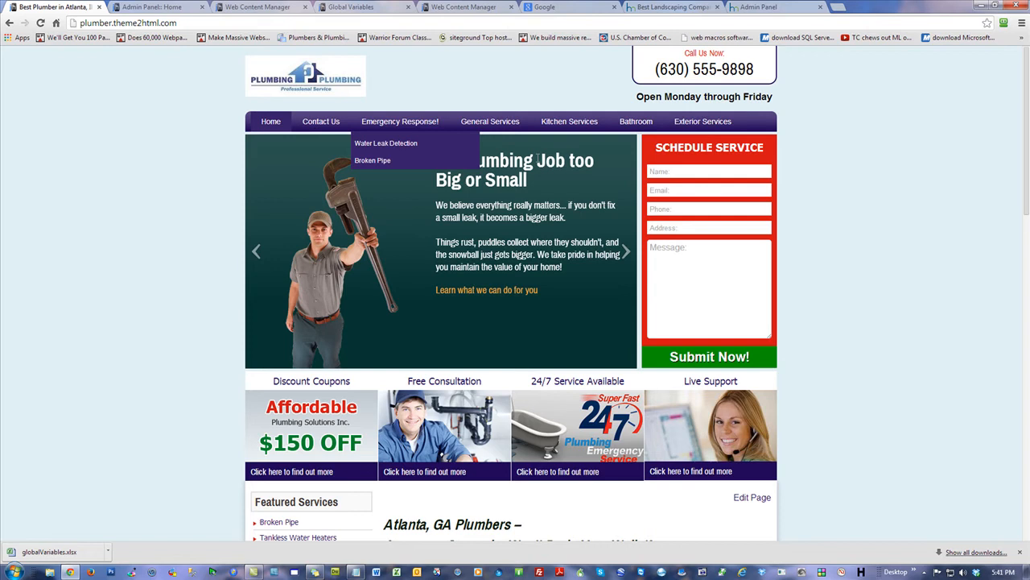
scroll(845, 338, down, 2)
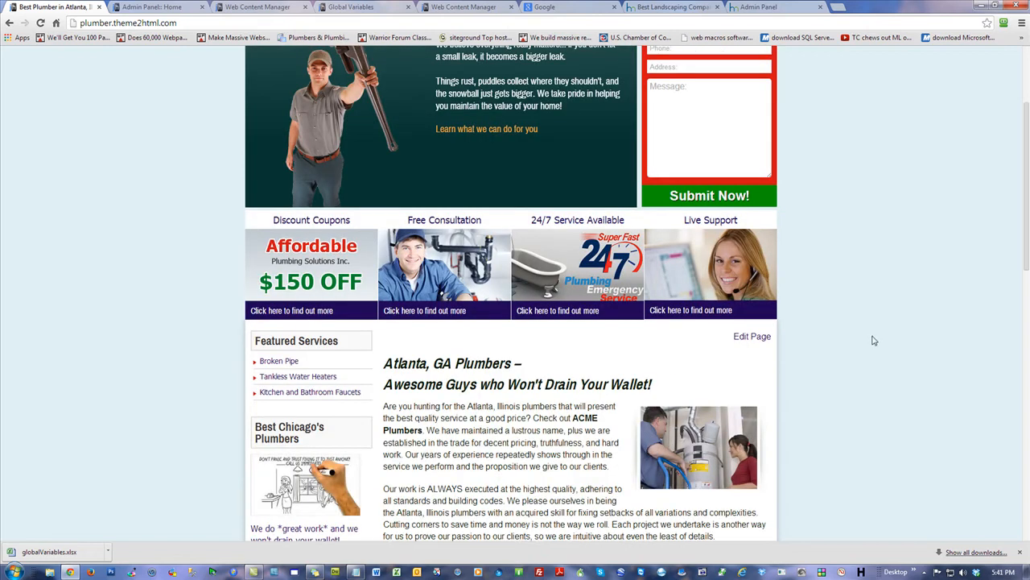
scroll(869, 350, up, 2)
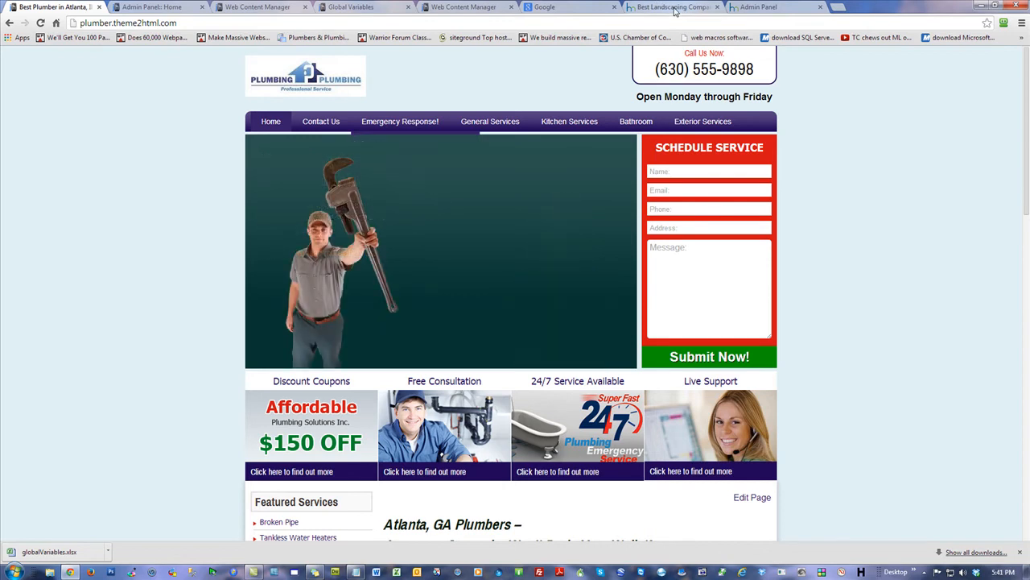
Switch to the Edge Landscaping demo site's homepage.
click(677, 8)
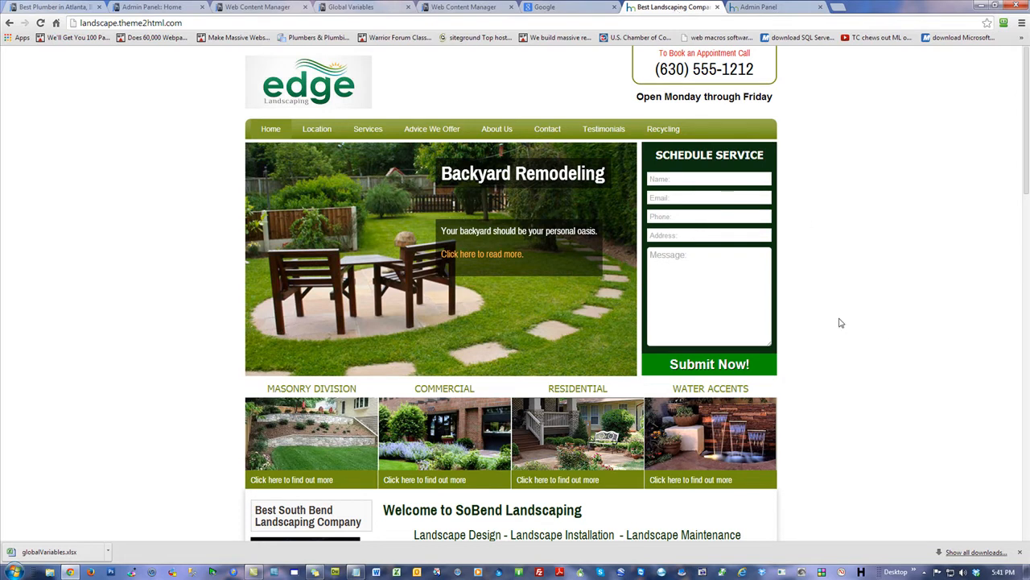
scroll(840, 323, down, 8)
scroll(837, 323, up, 8)
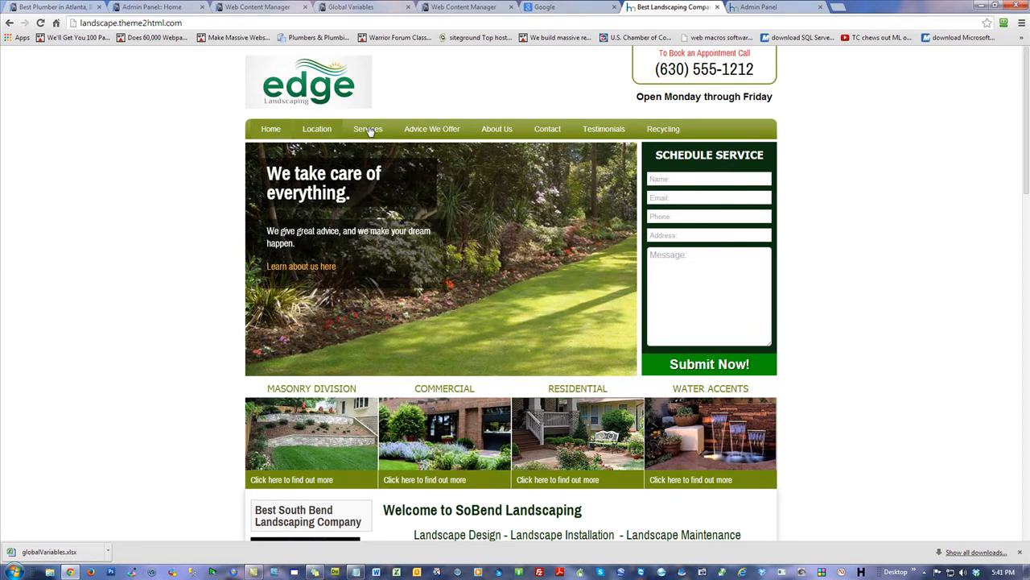
Log in to the landscaping admin panel and point out the SoBendLandscaping.com website title variable.
click(756, 7)
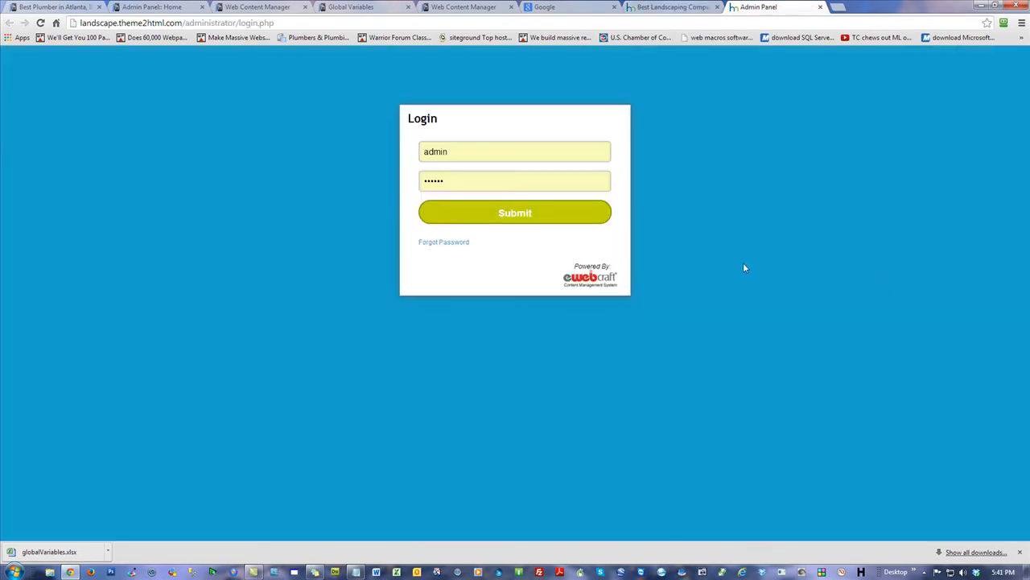
click(522, 213)
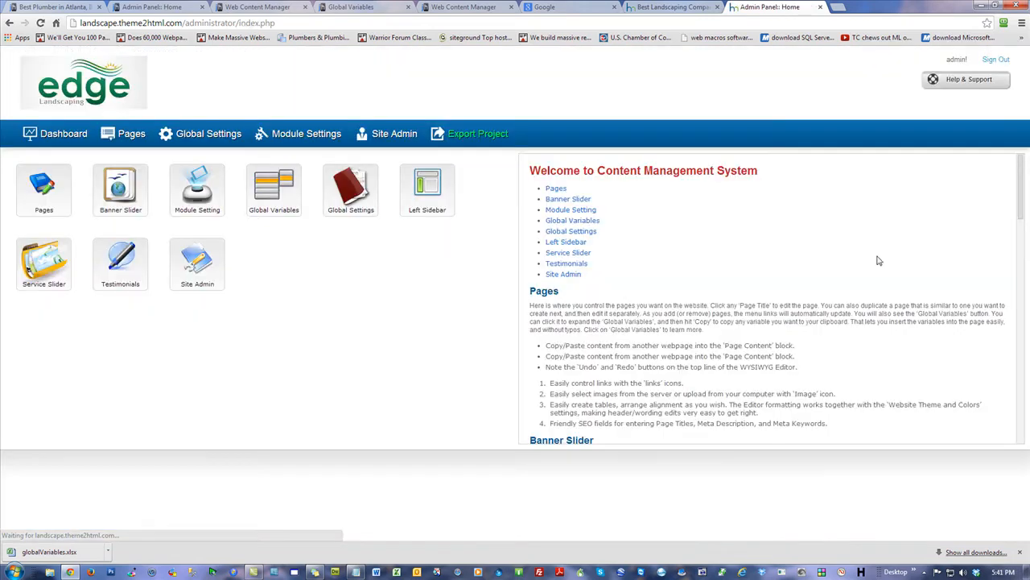
click(351, 190)
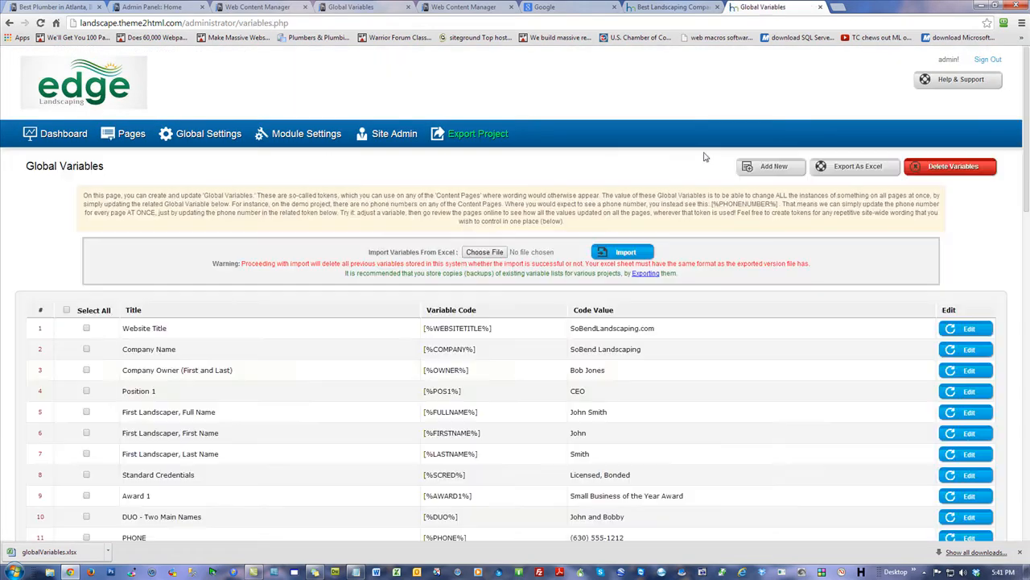
double_click(644, 327)
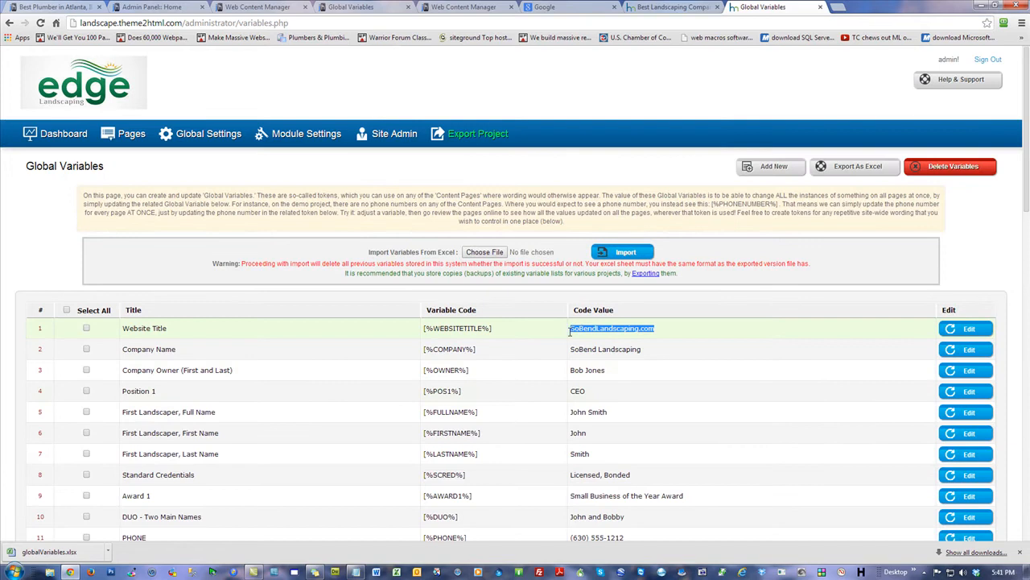
click(634, 351)
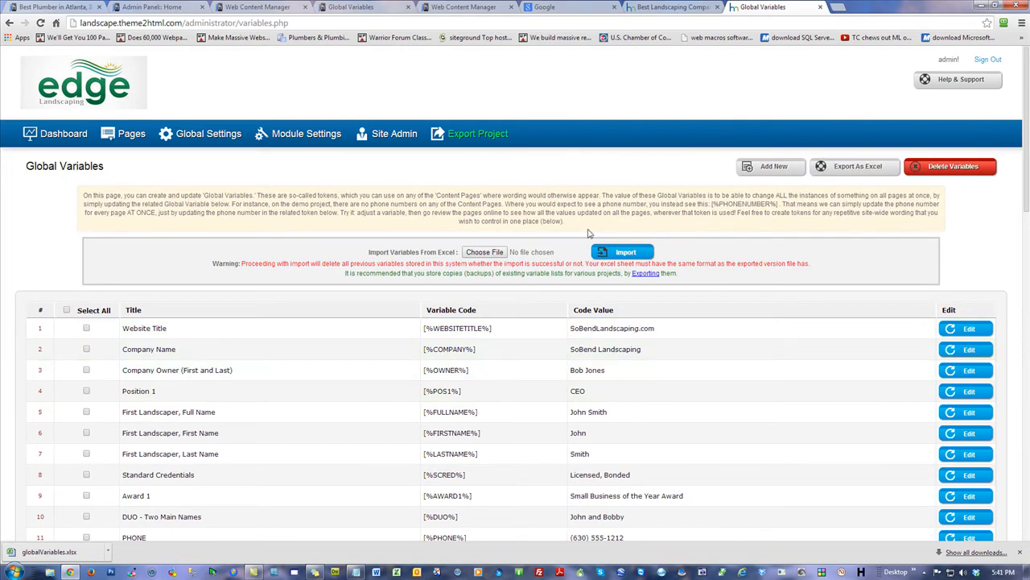
Return to the landscaping admin dashboard and switch back to the landscaping homepage.
click(54, 137)
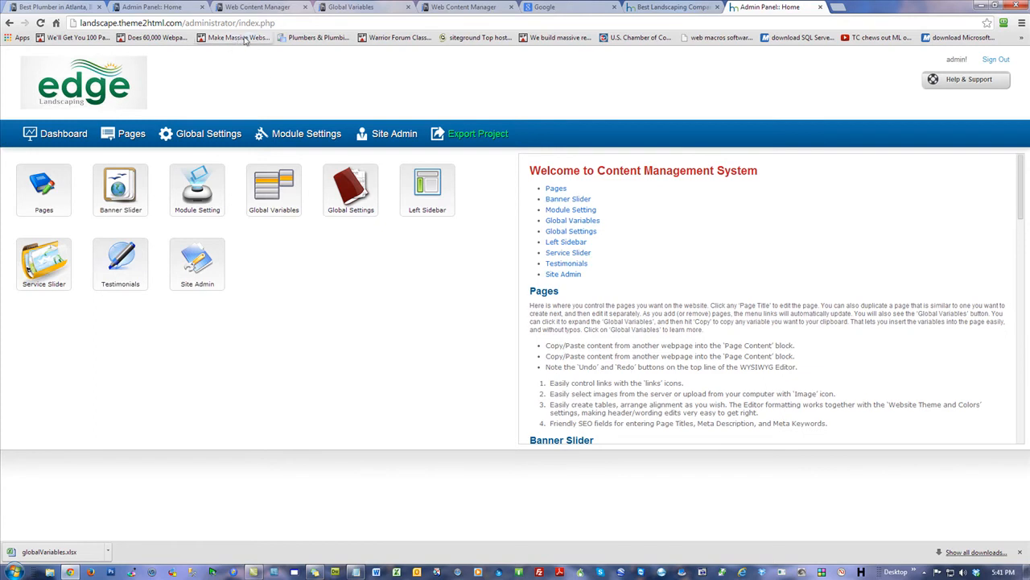
click(672, 8)
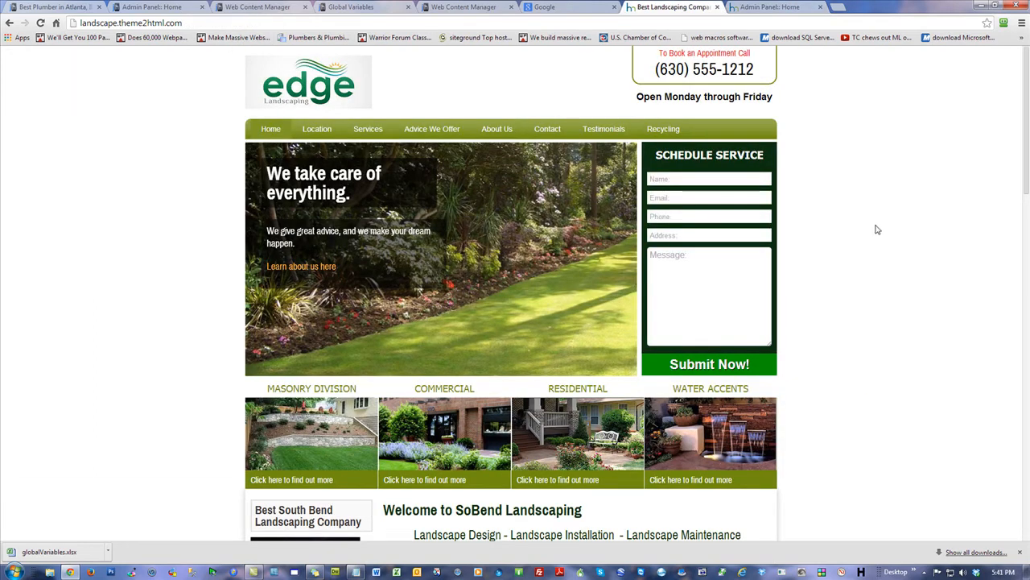
Try the schedule-service form field, play the landscaping promo video and close its popup.
click(686, 214)
click(686, 234)
scroll(878, 263, down, 2)
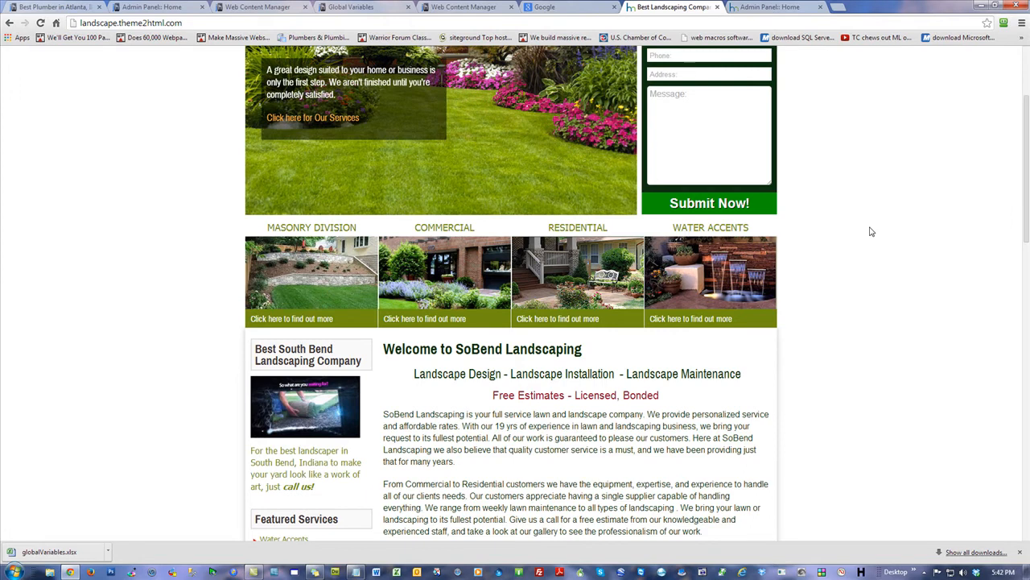
scroll(830, 312, up, 2)
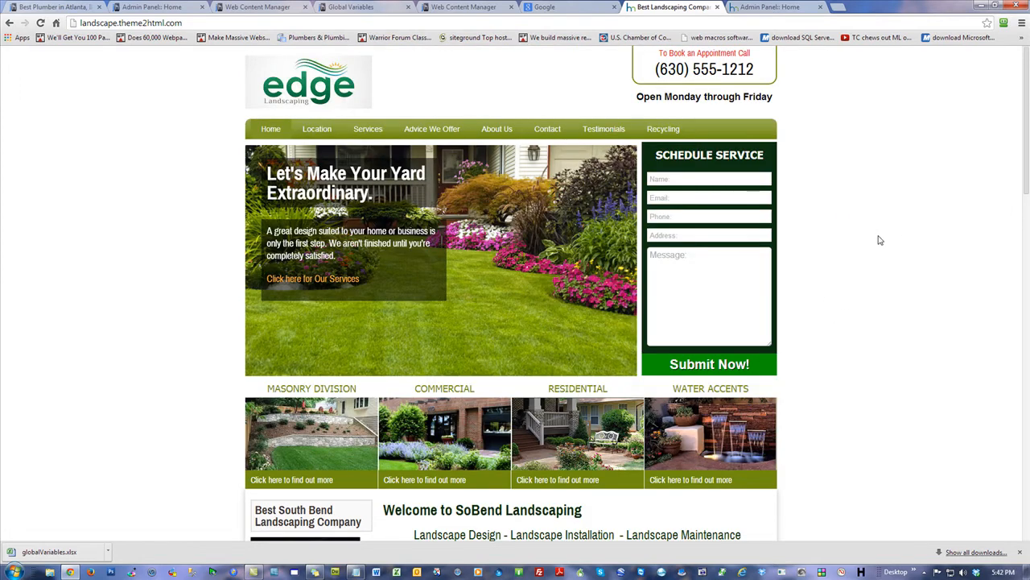
scroll(880, 240, down, 2)
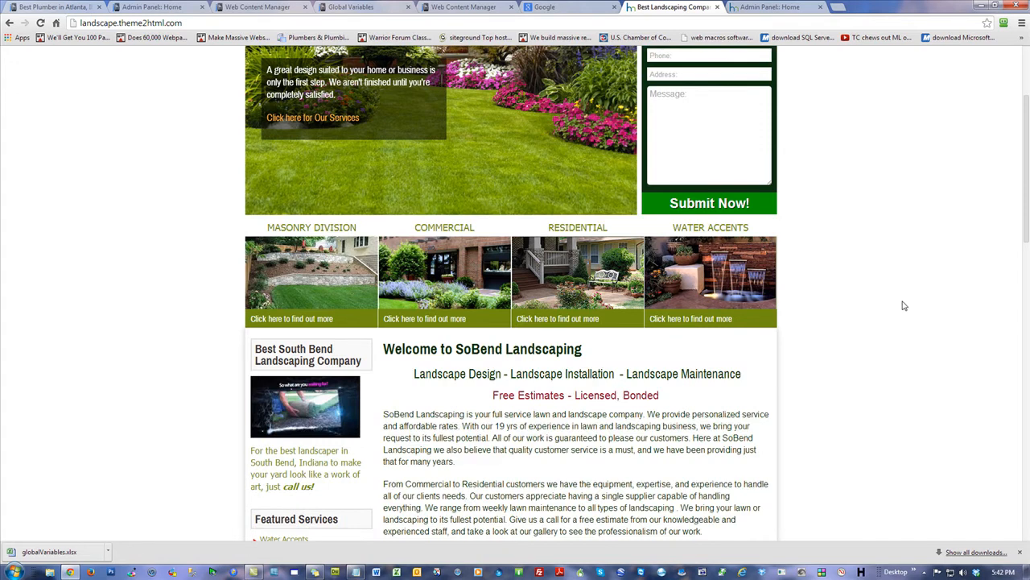
scroll(904, 305, down, 2)
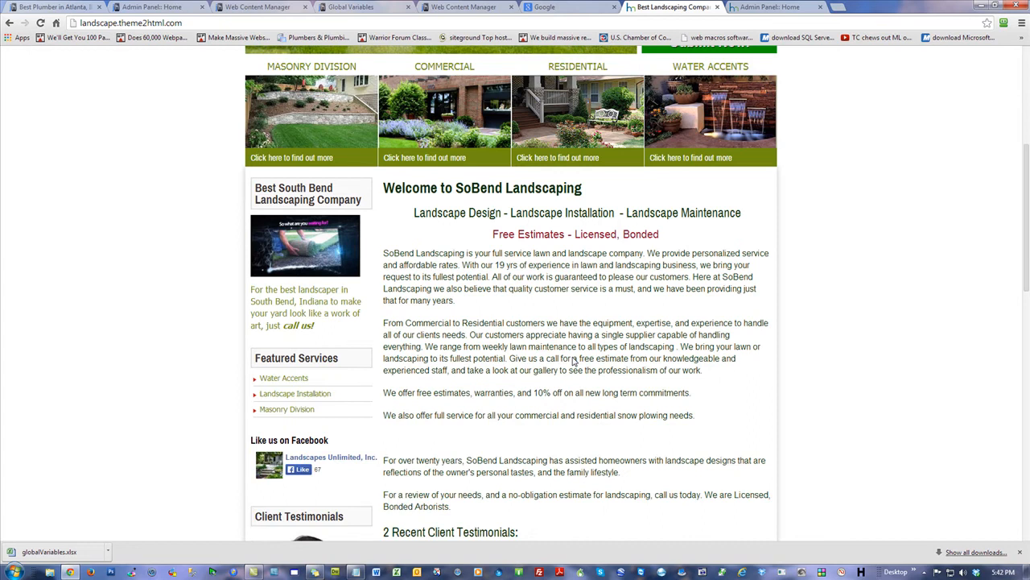
scroll(497, 209, down, 2)
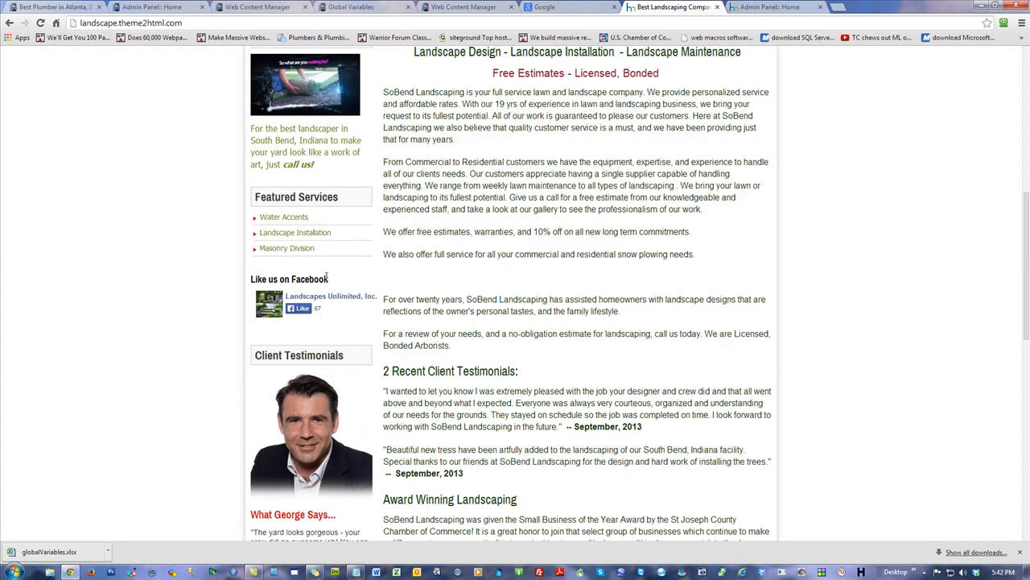
scroll(334, 397, down, 2)
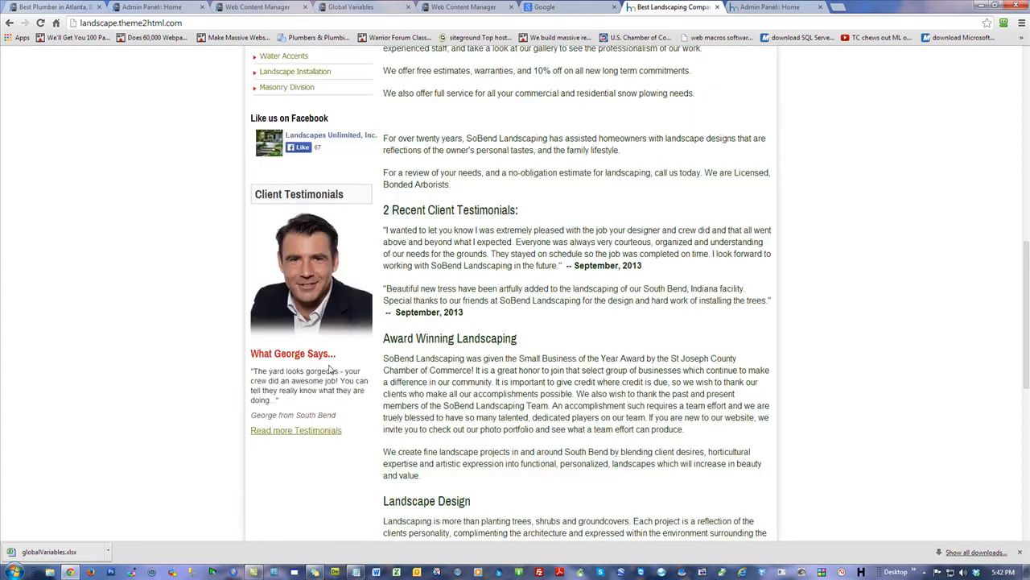
scroll(330, 370, up, 4)
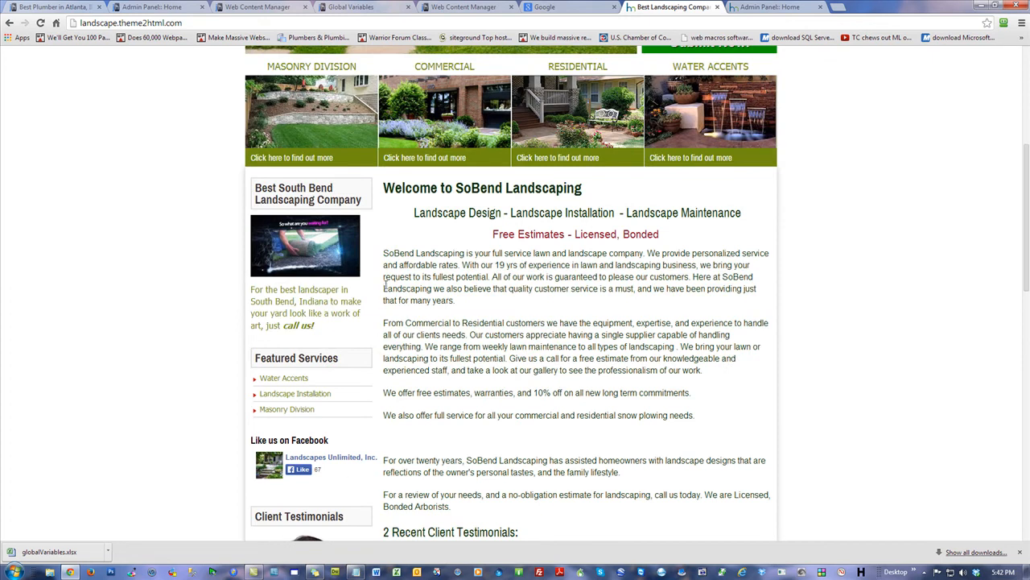
click(318, 251)
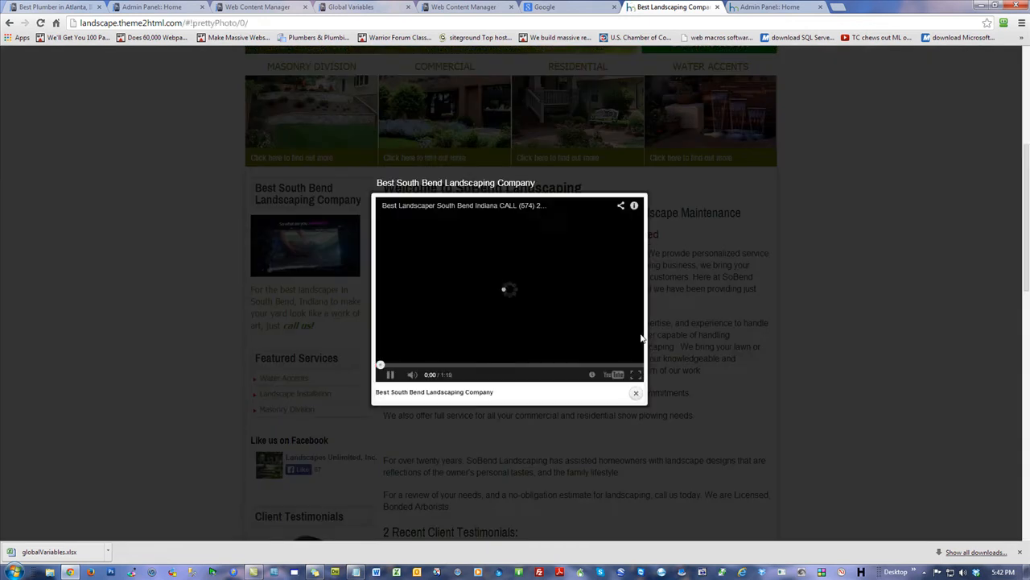
click(636, 393)
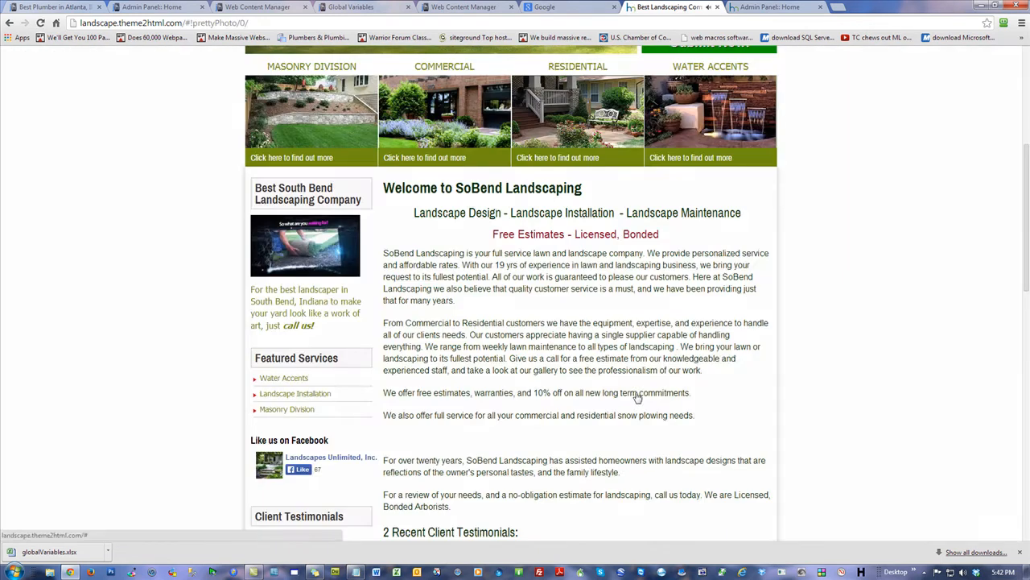
scroll(837, 278, up, 5)
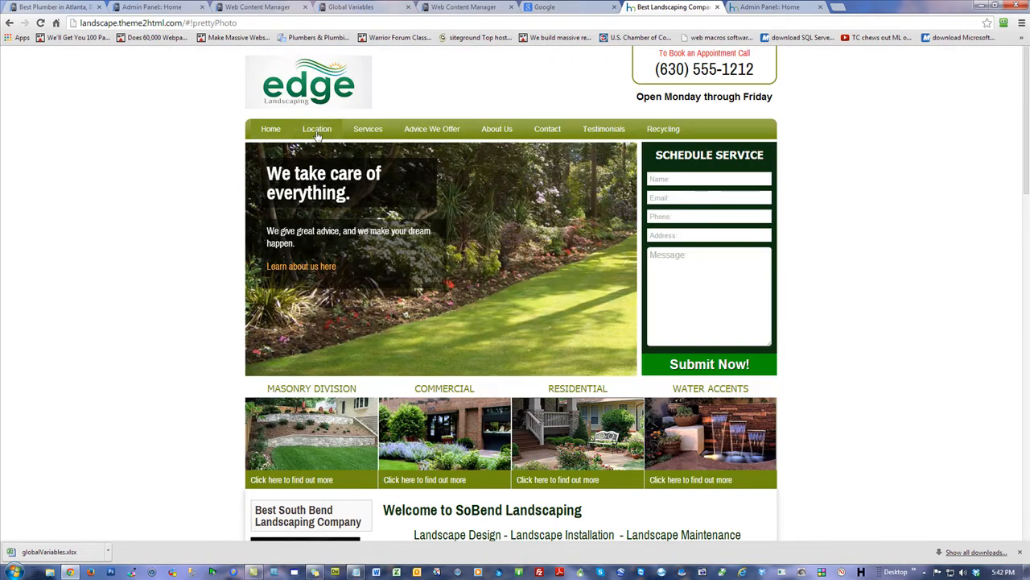
View the Landscape Installation service page and highlight its Call Now phone line.
mouse_move(368, 129)
click(402, 185)
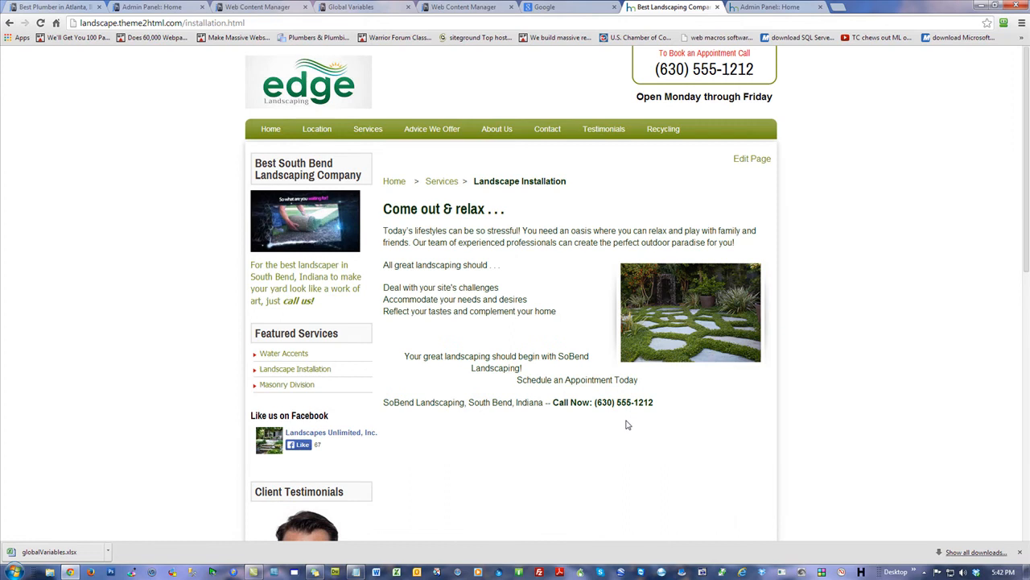
drag(654, 403, 557, 402)
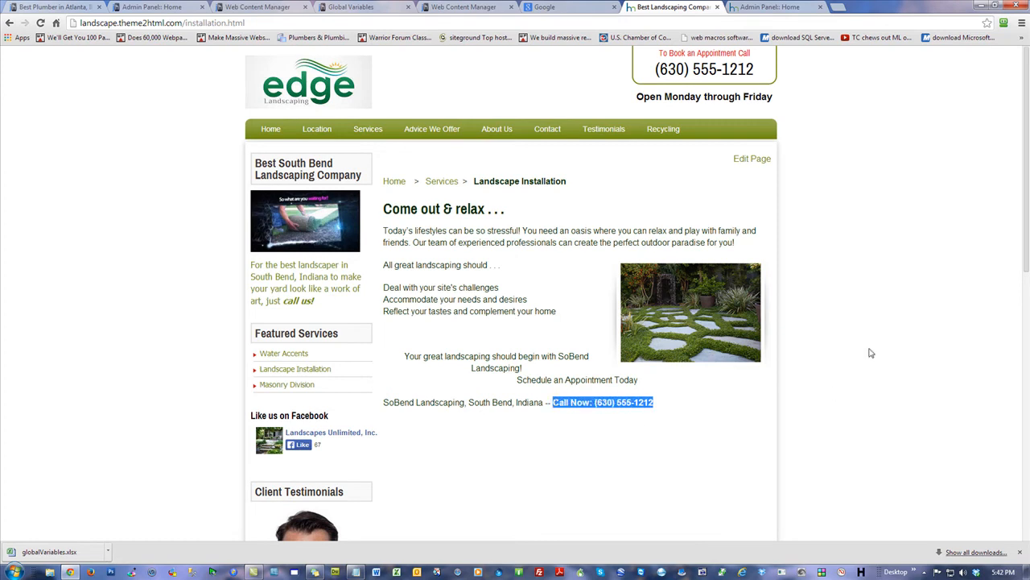
click(803, 346)
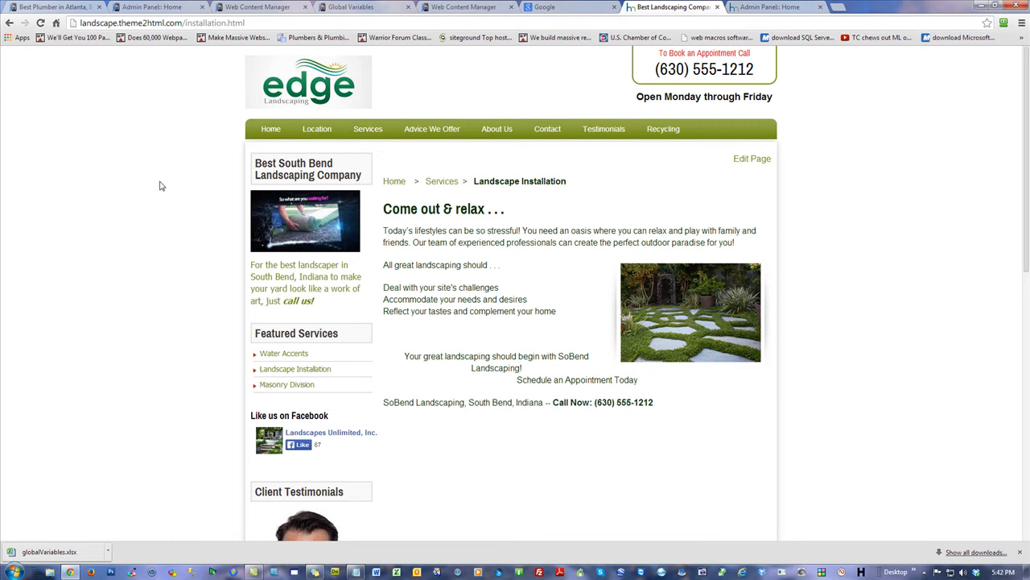
Bring the page into the content editor with the caret in the bold Call Now text.
click(752, 159)
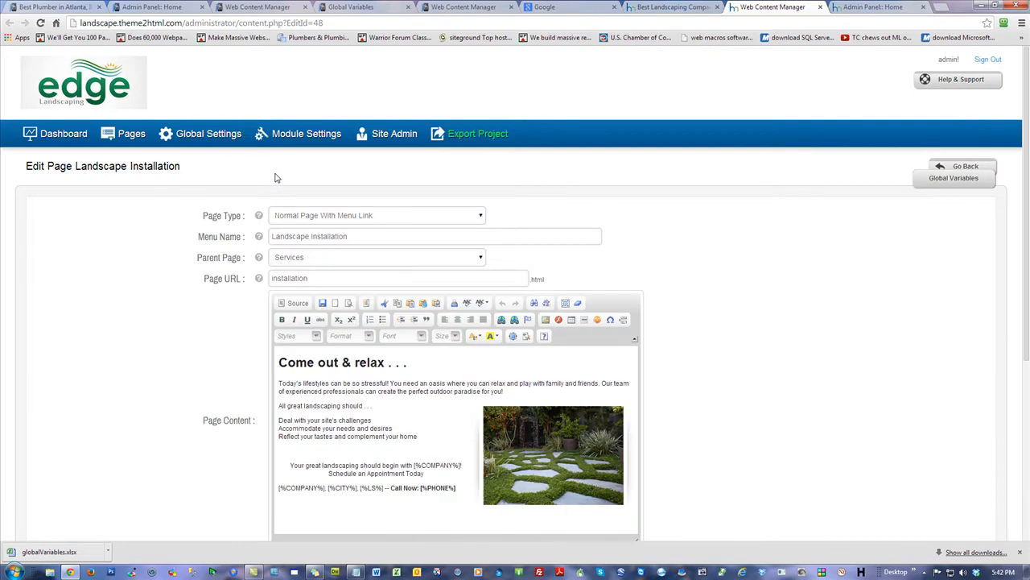
click(556, 370)
scroll(788, 350, down, 2)
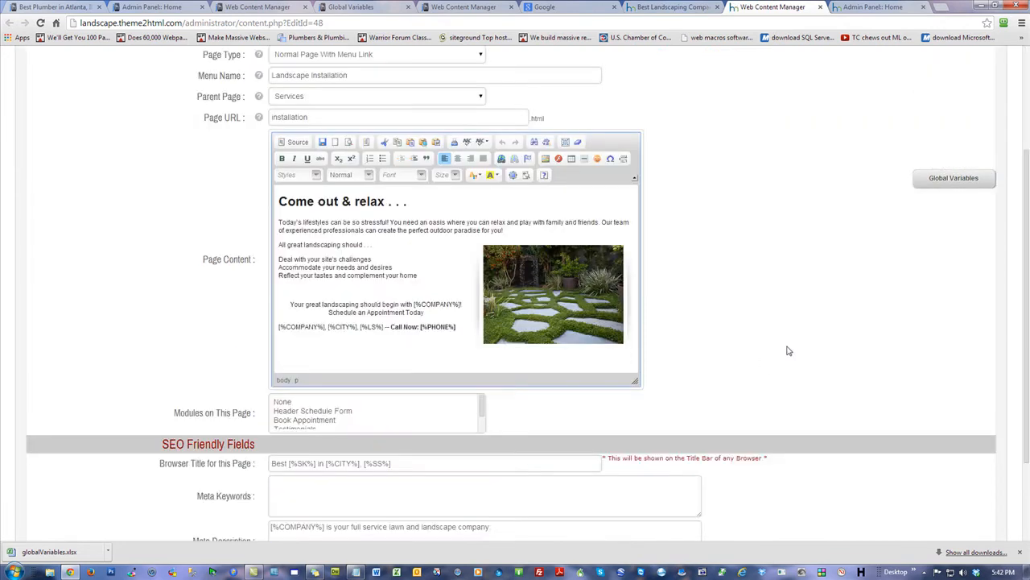
click(425, 364)
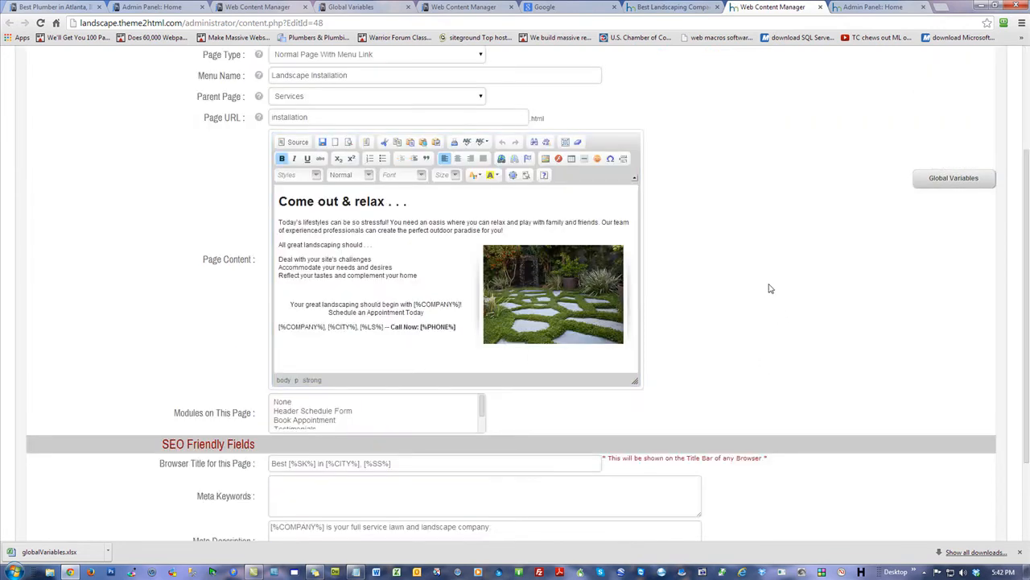
scroll(87, 129, up, 3)
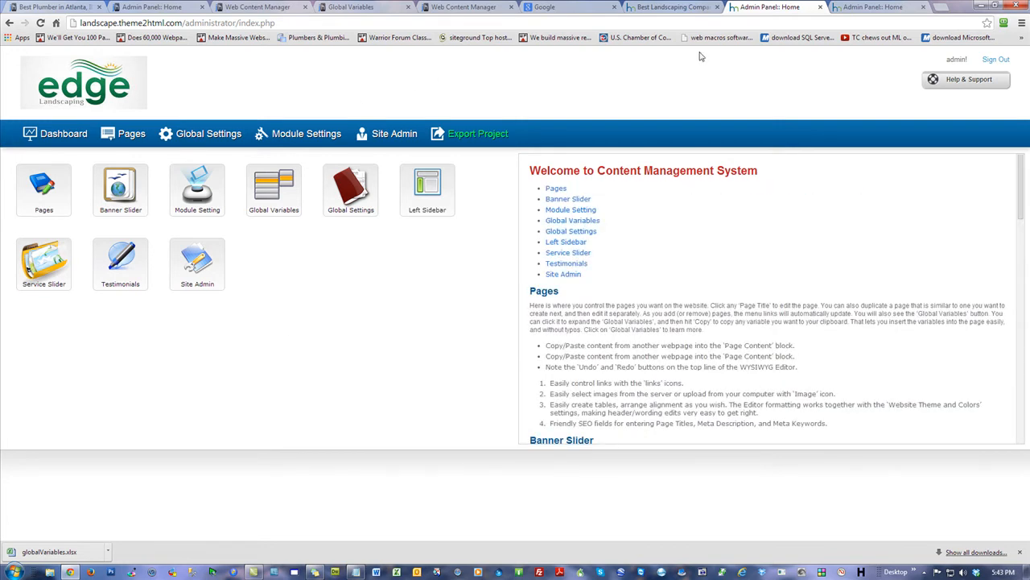
Flip through the landscaping admin, landscaping site, plumbing admin and Atlanta plumber tabs.
click(855, 8)
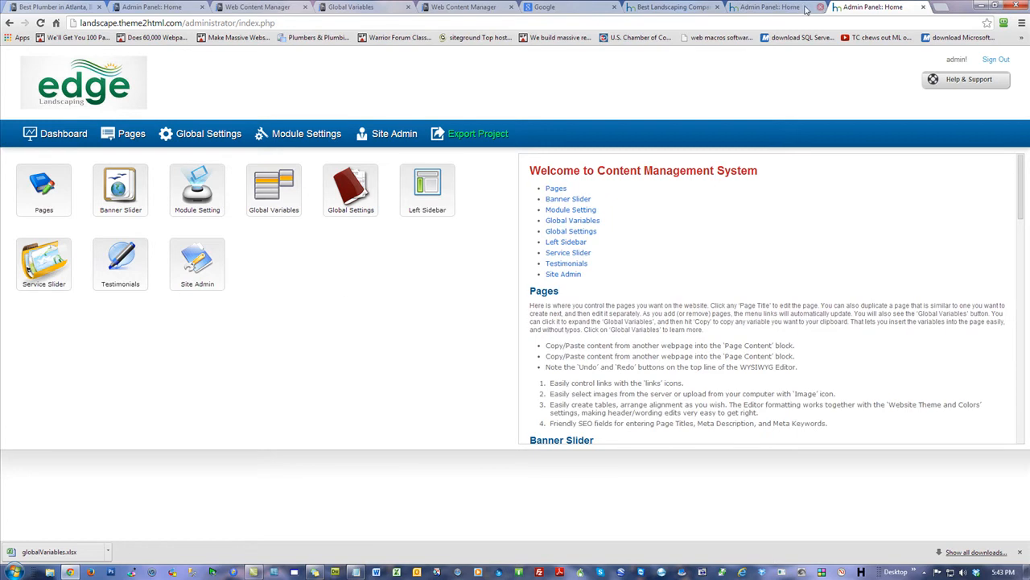
click(670, 8)
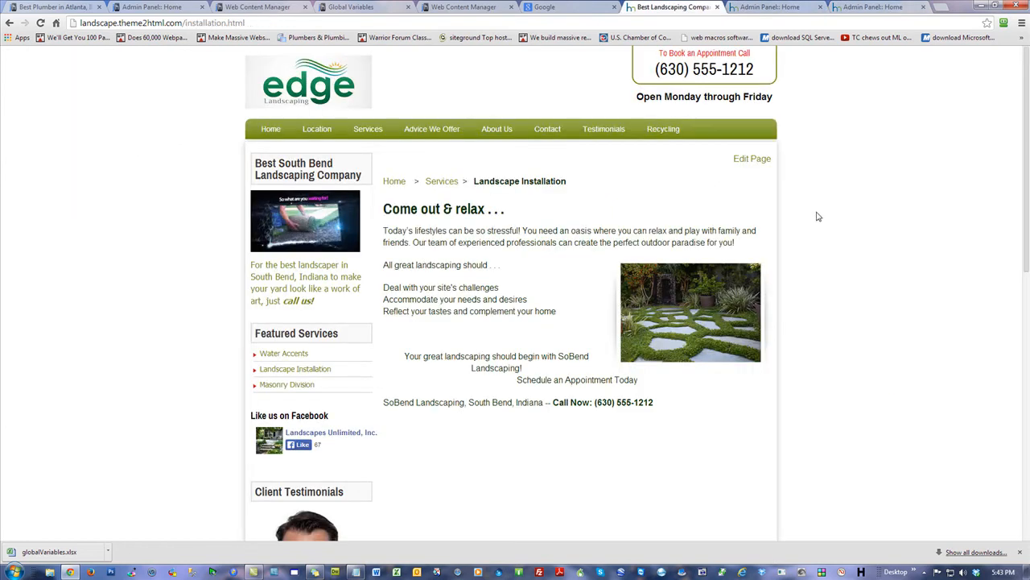
click(156, 8)
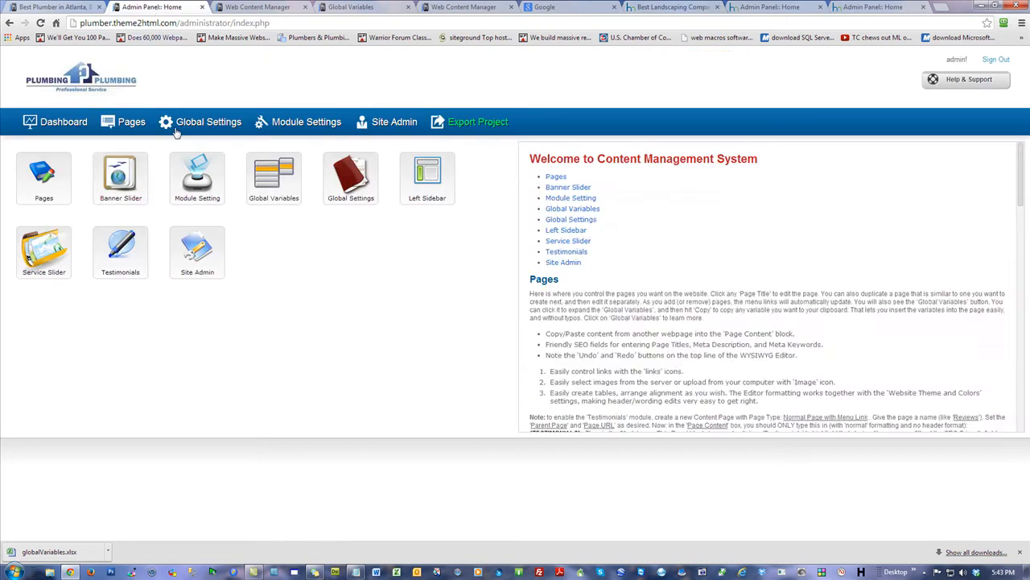
click(52, 7)
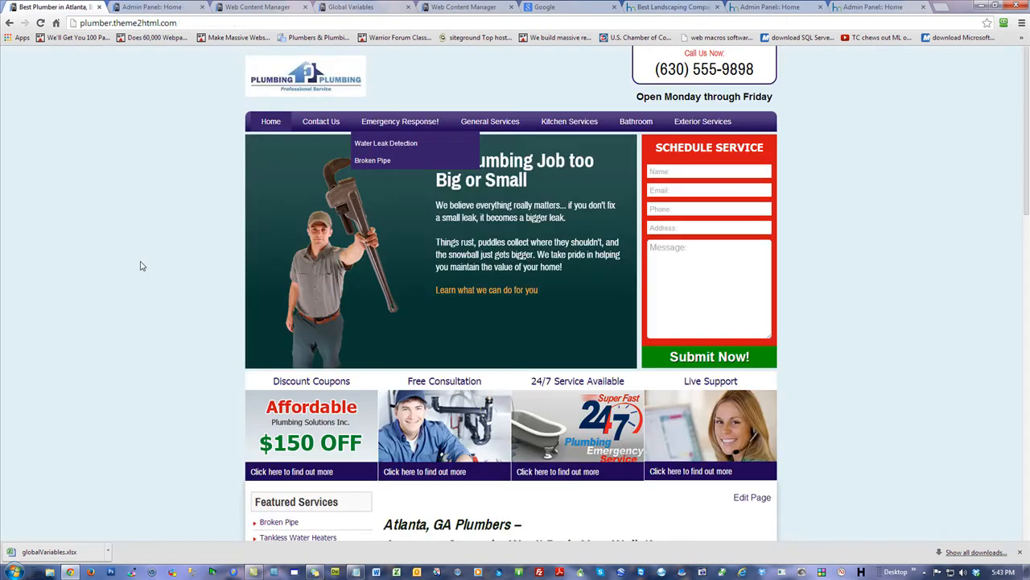
Close every tab except Google and search for 'south bend plumber'.
click(555, 8)
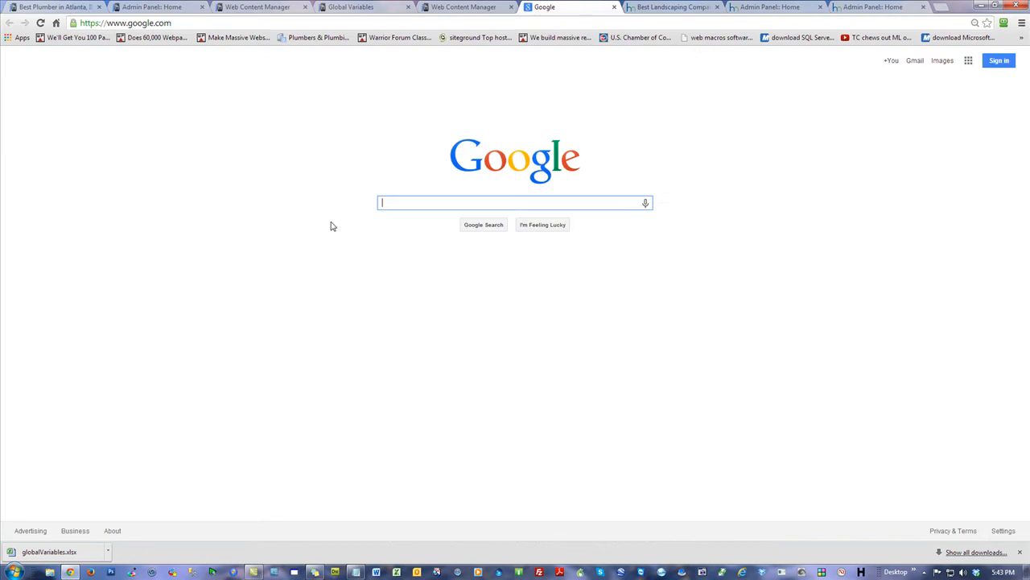
text(s)
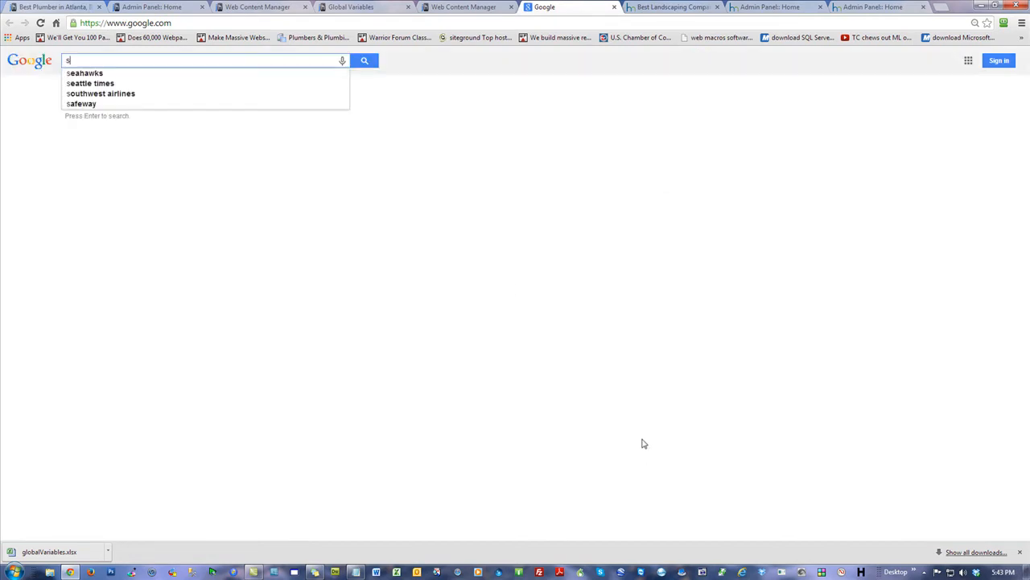
right_click(562, 10)
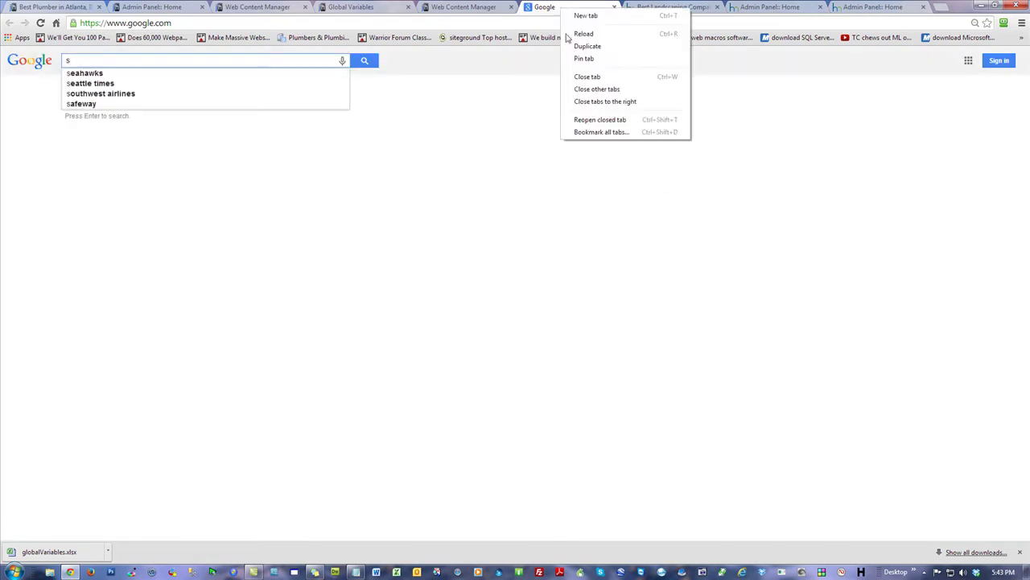
click(611, 100)
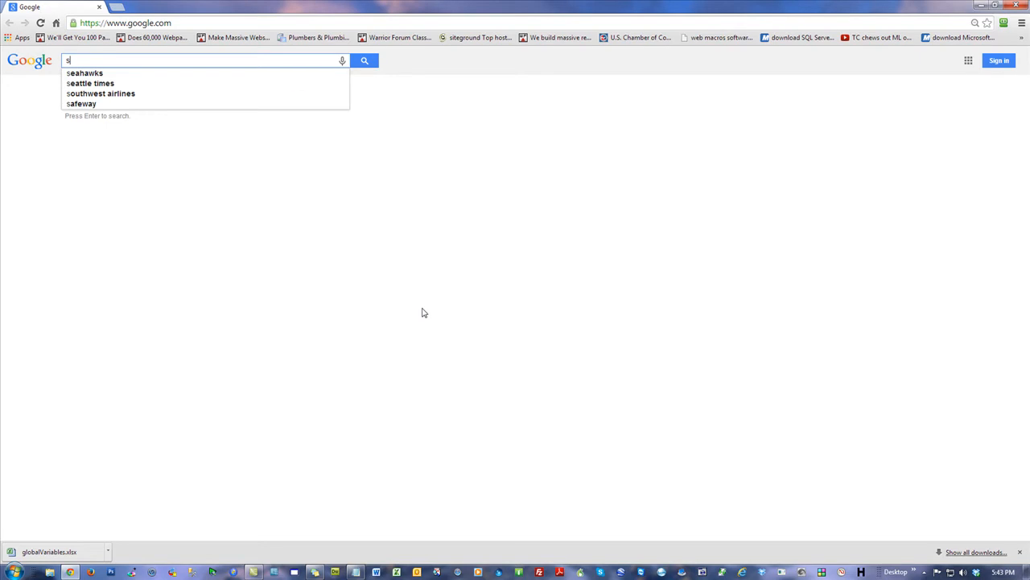
text(outh bend )
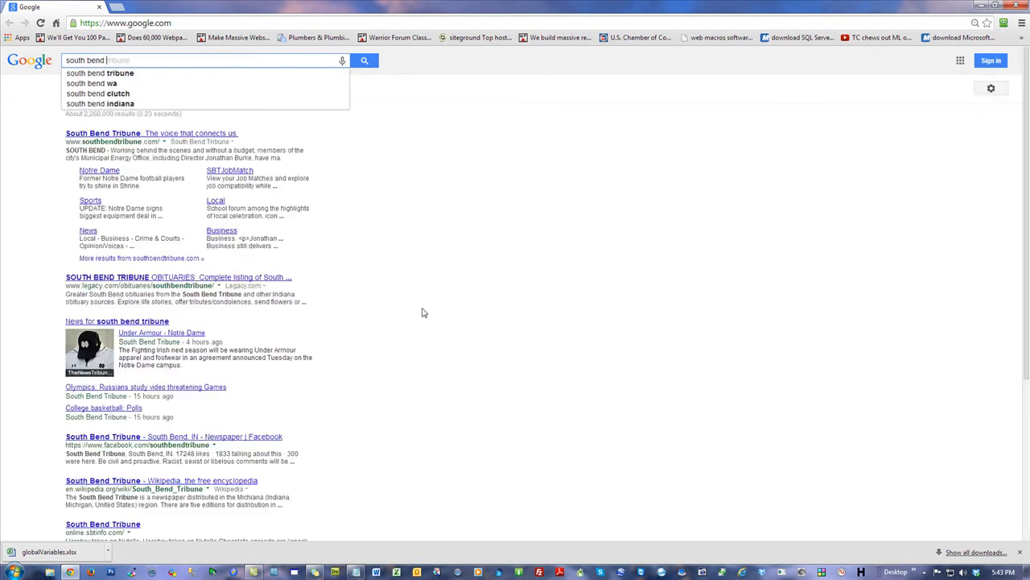
text(plumber)
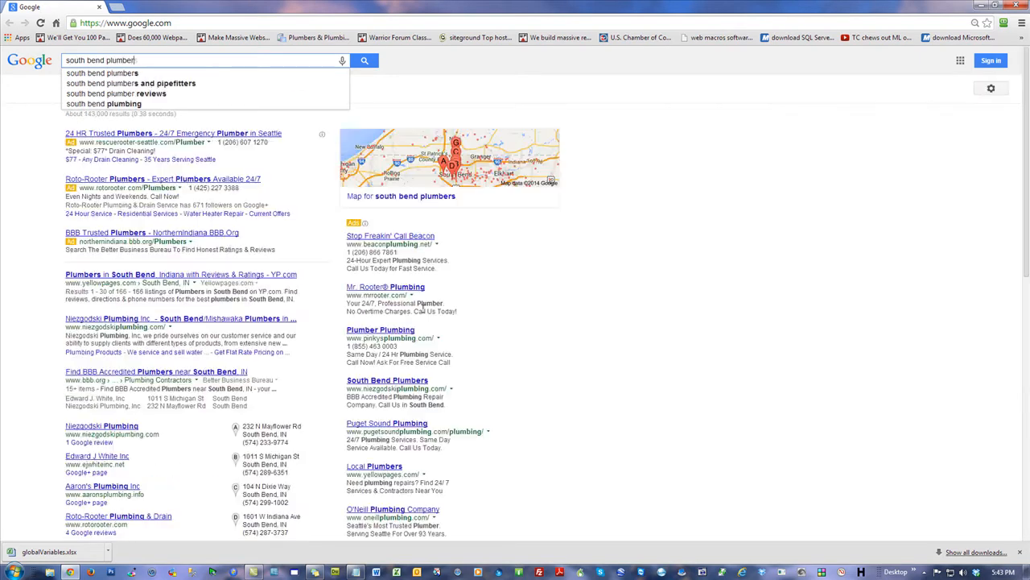
key(Return)
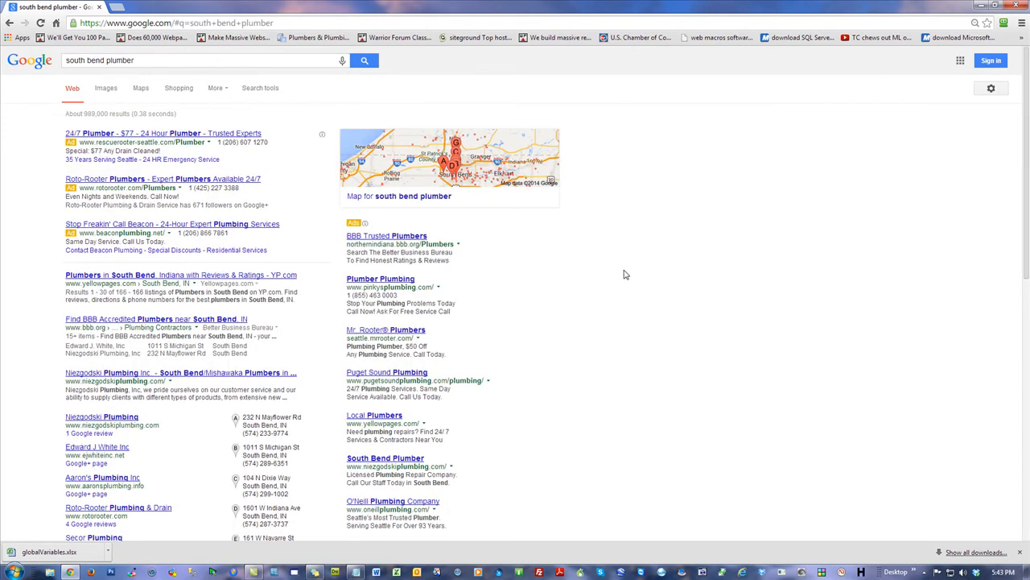
scroll(623, 274, down, 5)
scroll(624, 274, down, 3)
scroll(624, 274, down, 3)
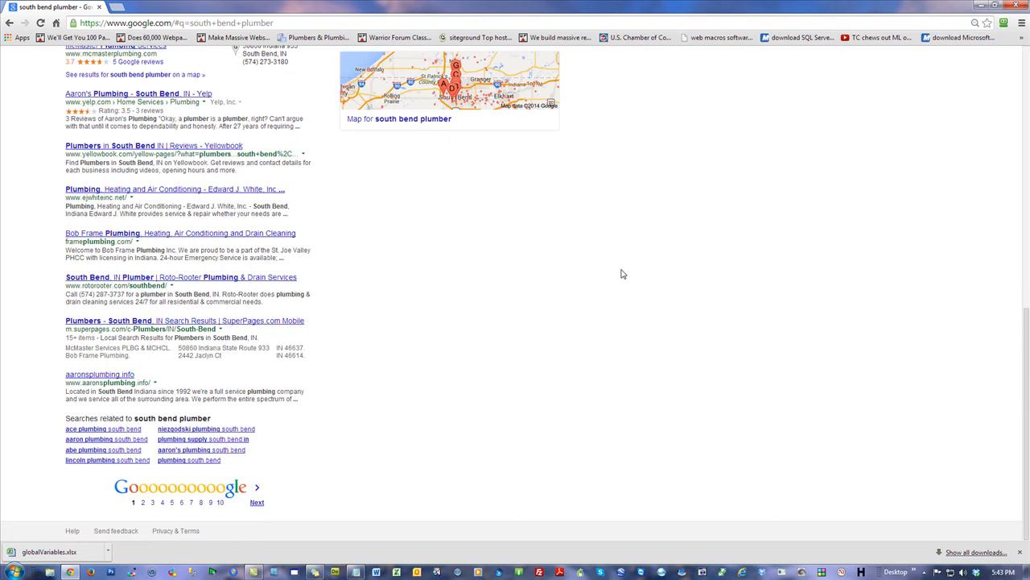
Move to page 3 of the south bend plumber results.
click(144, 502)
scroll(620, 391, down, 5)
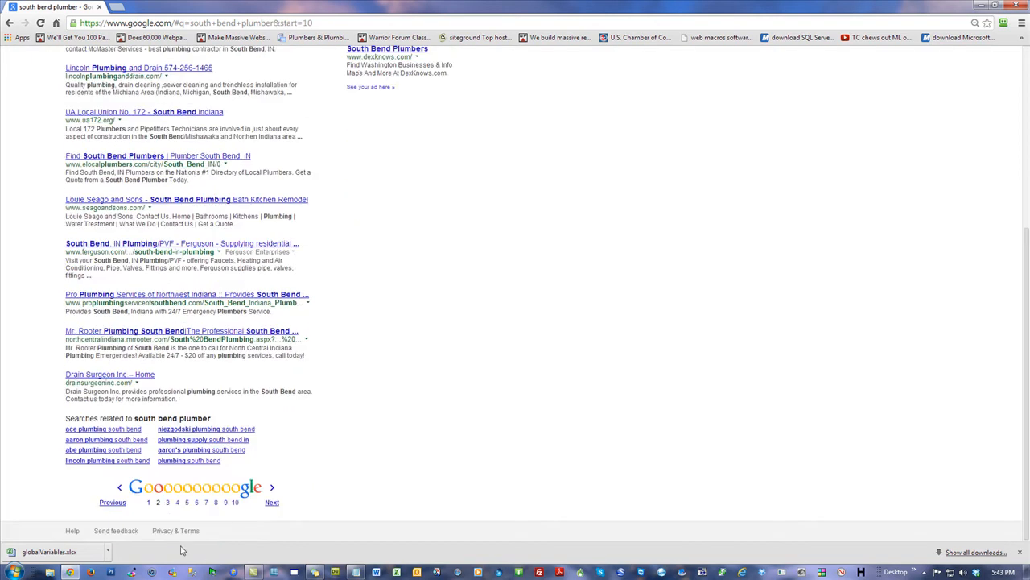
click(167, 502)
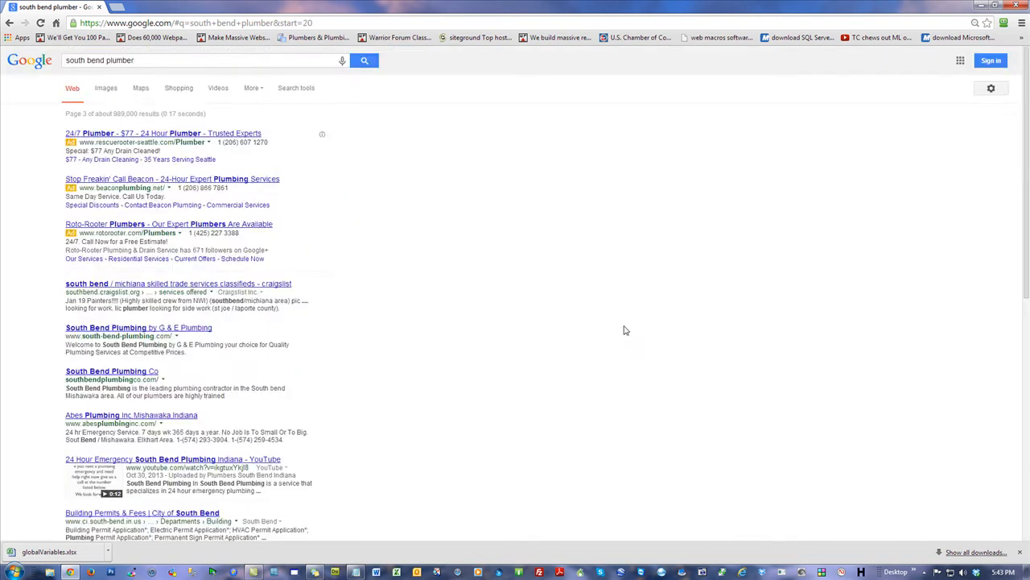
scroll(624, 330, down, 2)
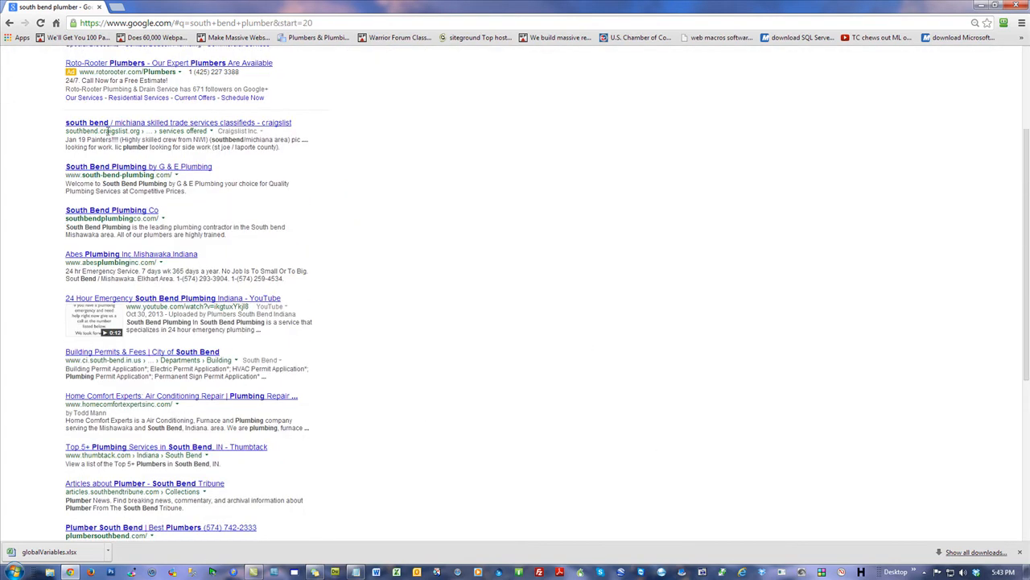
Open G & E Plumbing, South Bend Plumbing Co, Abes Plumbing and Home Comfort Experts in new tabs, landing on G & E Plumbing.
right_click(138, 167)
click(161, 175)
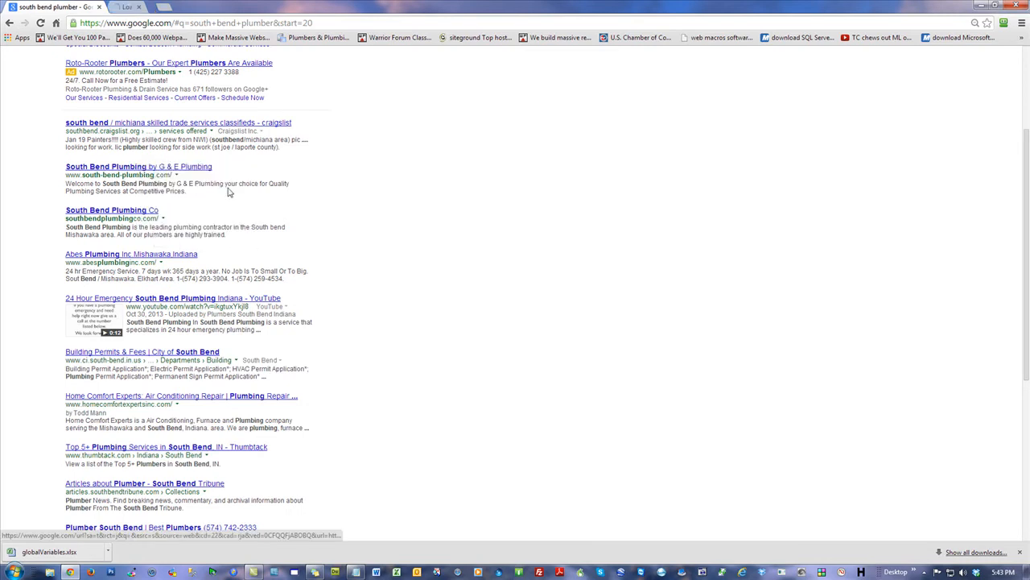
right_click(125, 212)
click(165, 219)
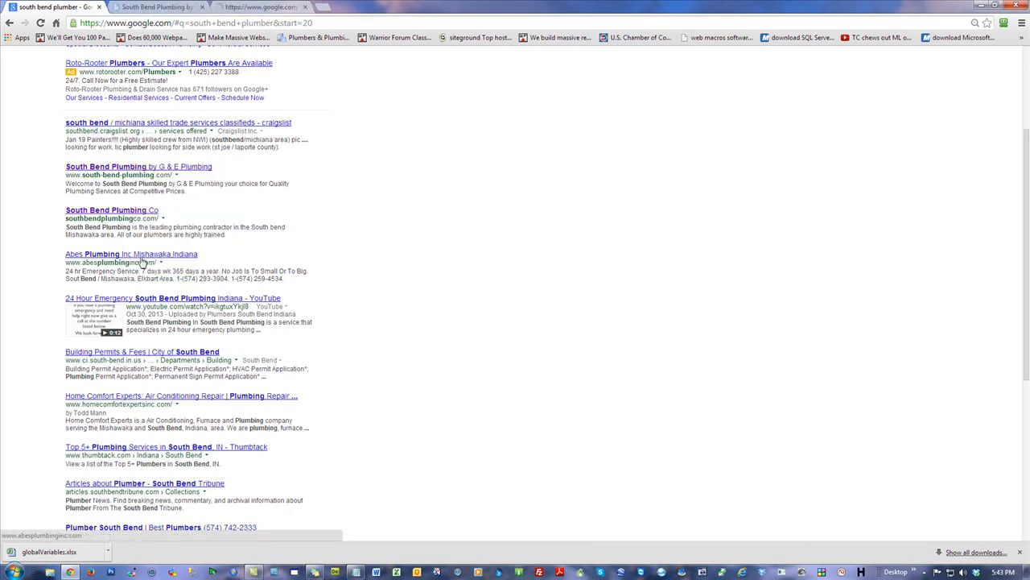
right_click(145, 256)
click(189, 263)
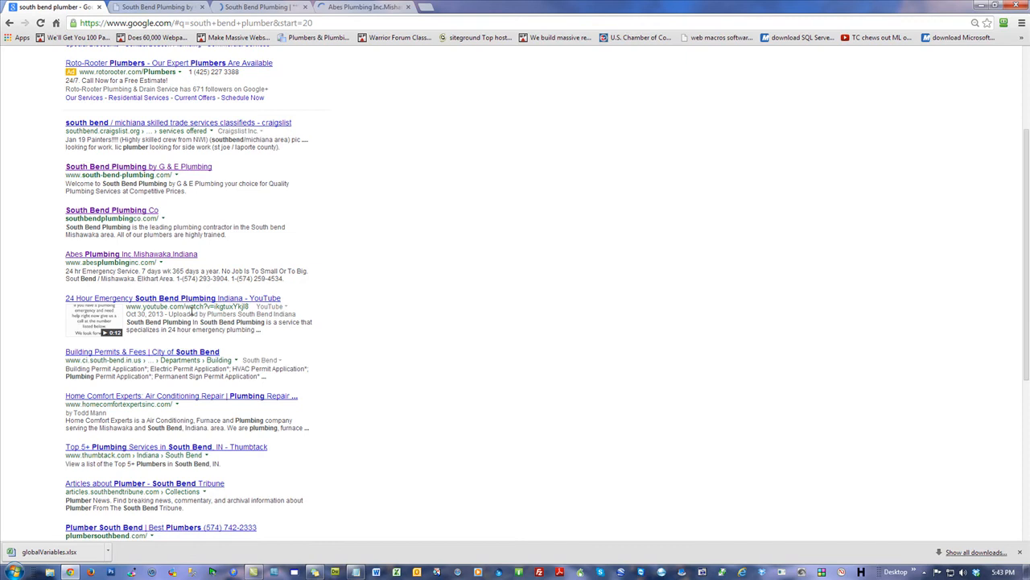
right_click(138, 396)
click(169, 404)
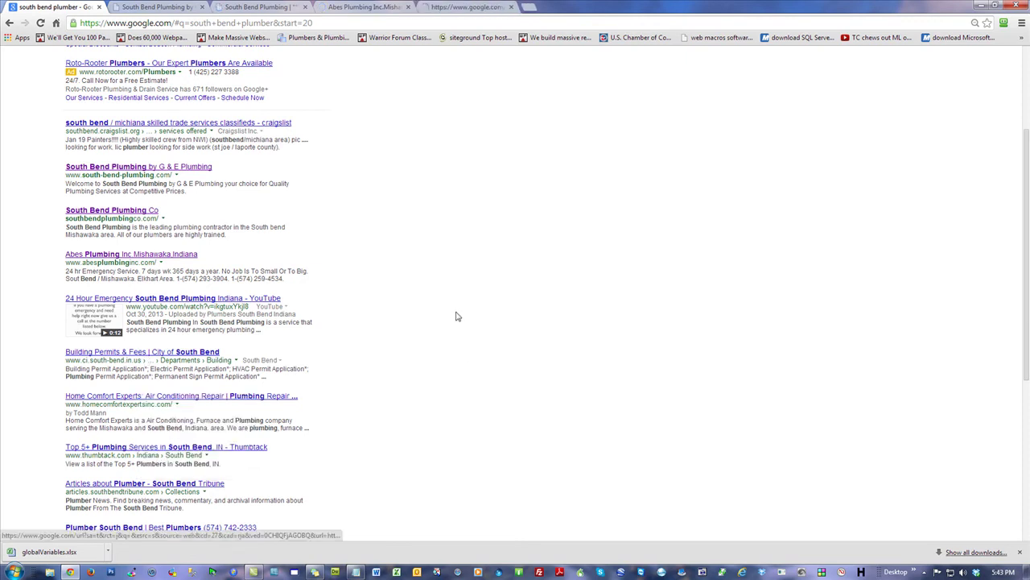
click(153, 8)
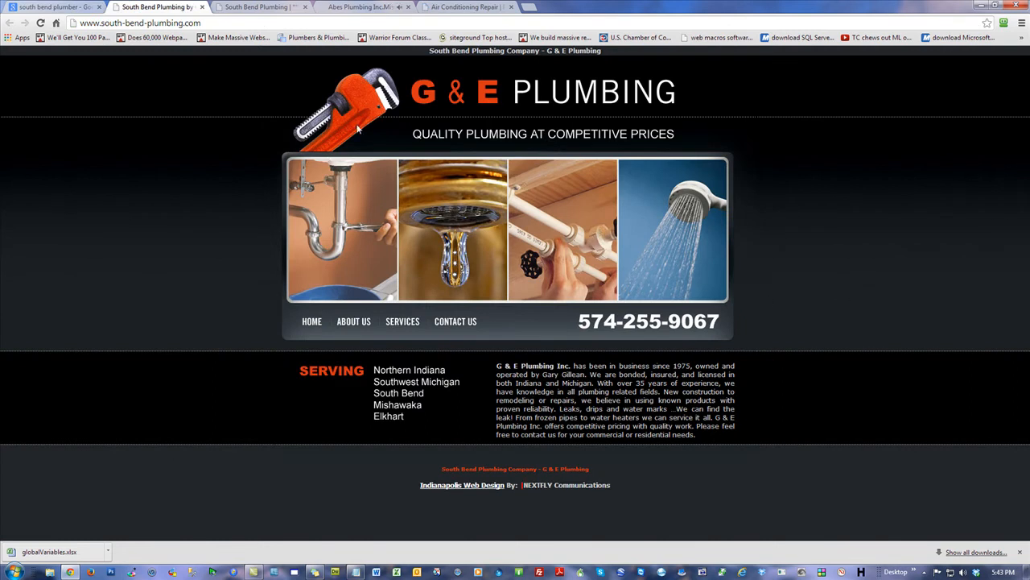
Browse the South Bend Plumbing Co, Abe's Plumbing and Home Comfort Experts competitor sites.
click(256, 8)
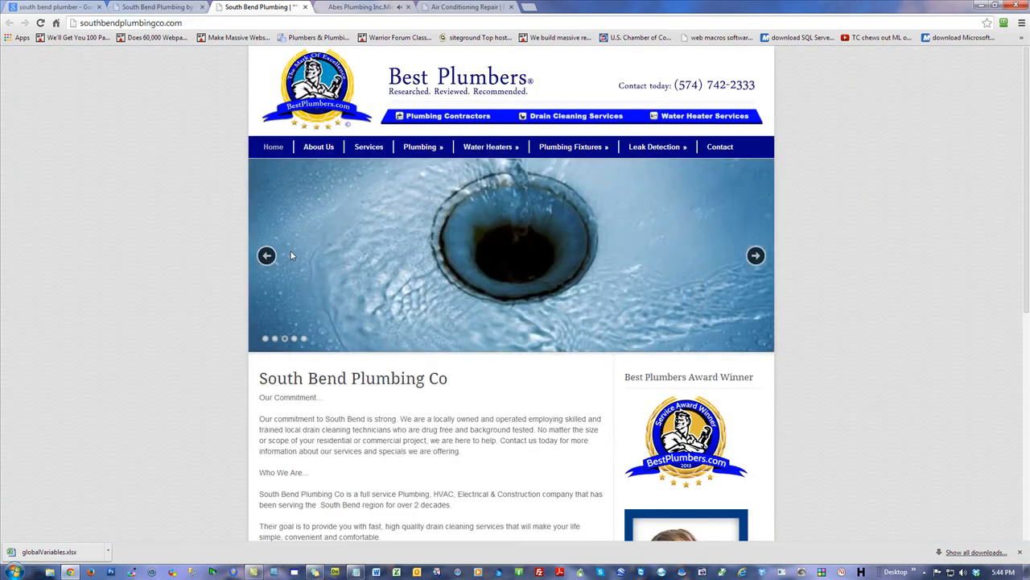
scroll(851, 282, down, 4)
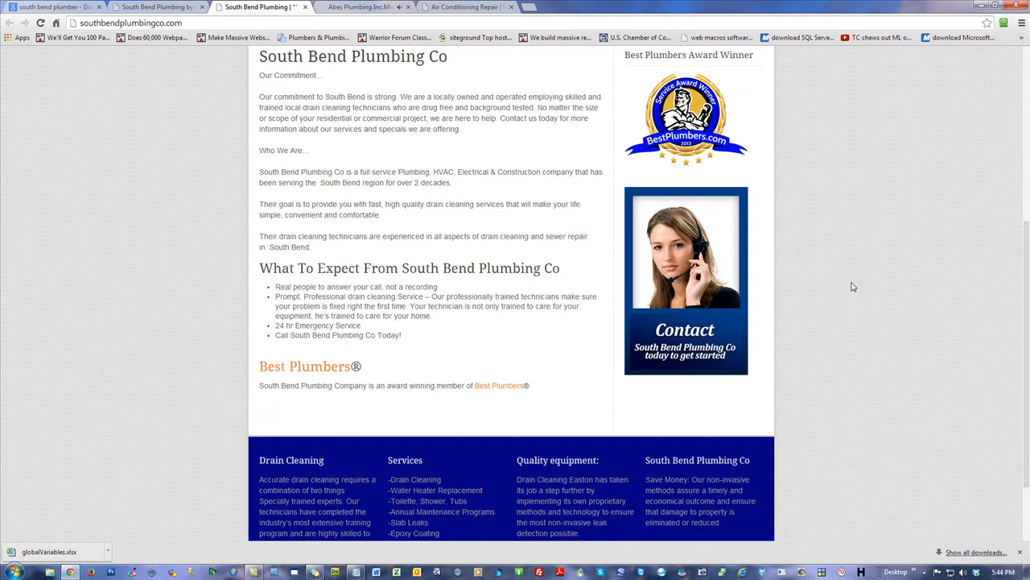
scroll(853, 286, up, 5)
scroll(853, 286, down, 4)
scroll(459, 215, up, 3)
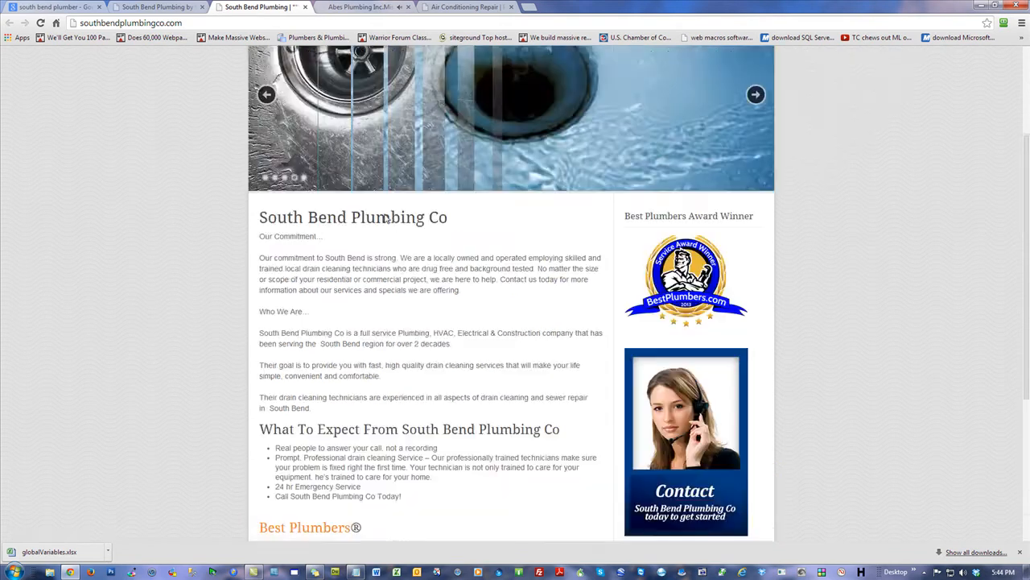
click(362, 7)
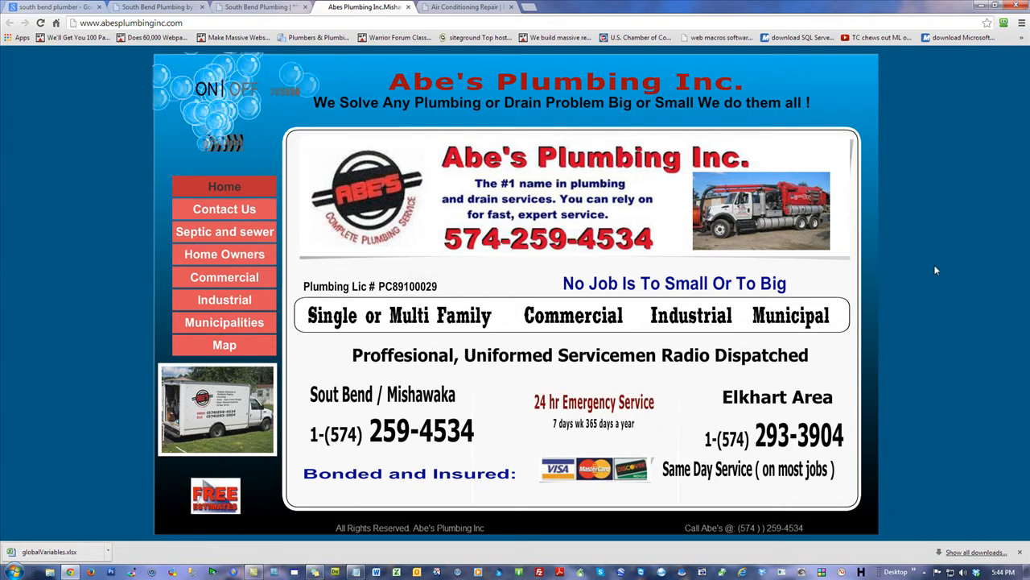
click(481, 7)
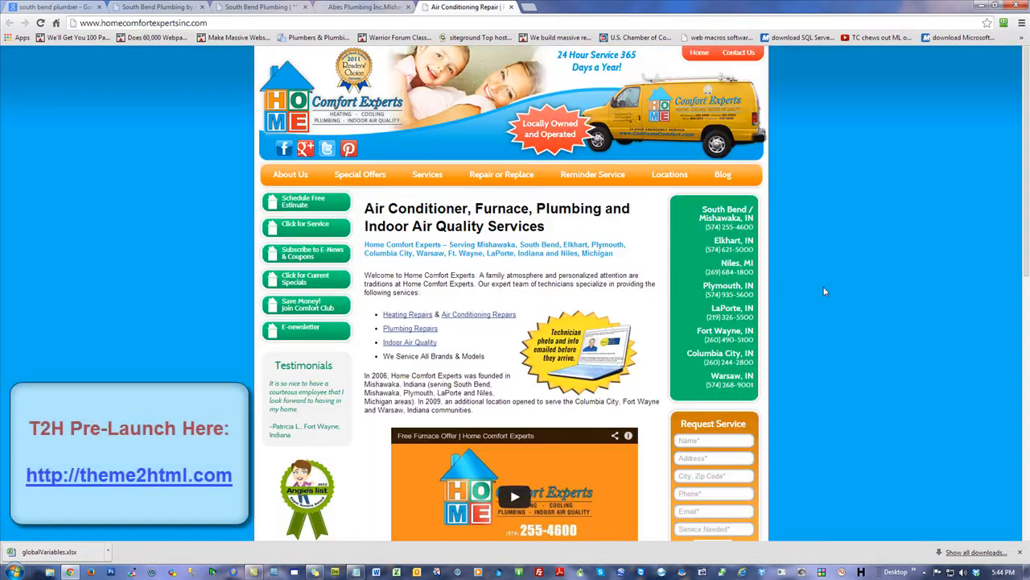
scroll(828, 286, down, 4)
scroll(826, 290, down, 4)
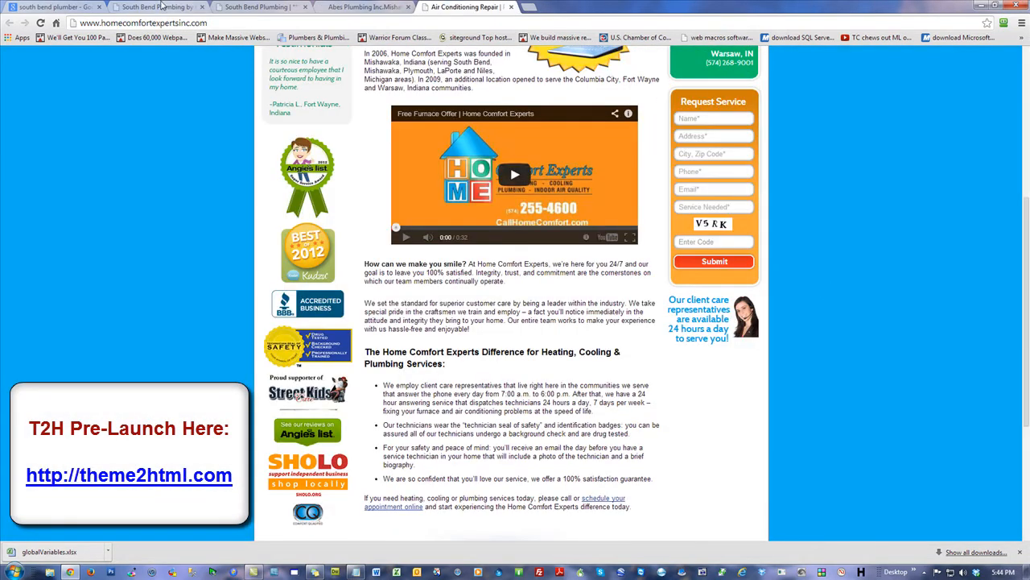
Revisit G&E Plumbing, the search results and Home Comfort Experts, then start a new blank tab.
click(160, 8)
click(56, 7)
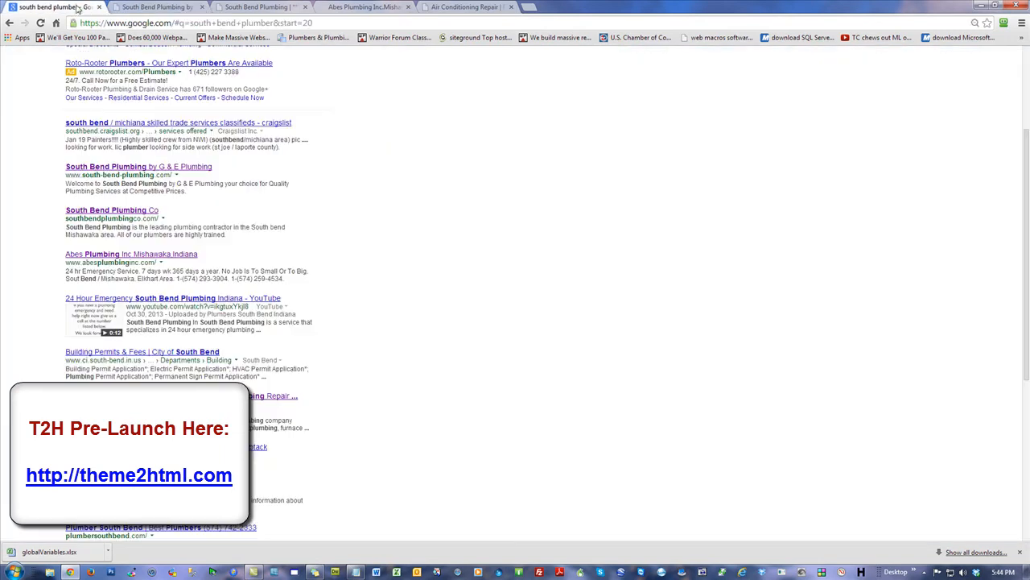
click(465, 6)
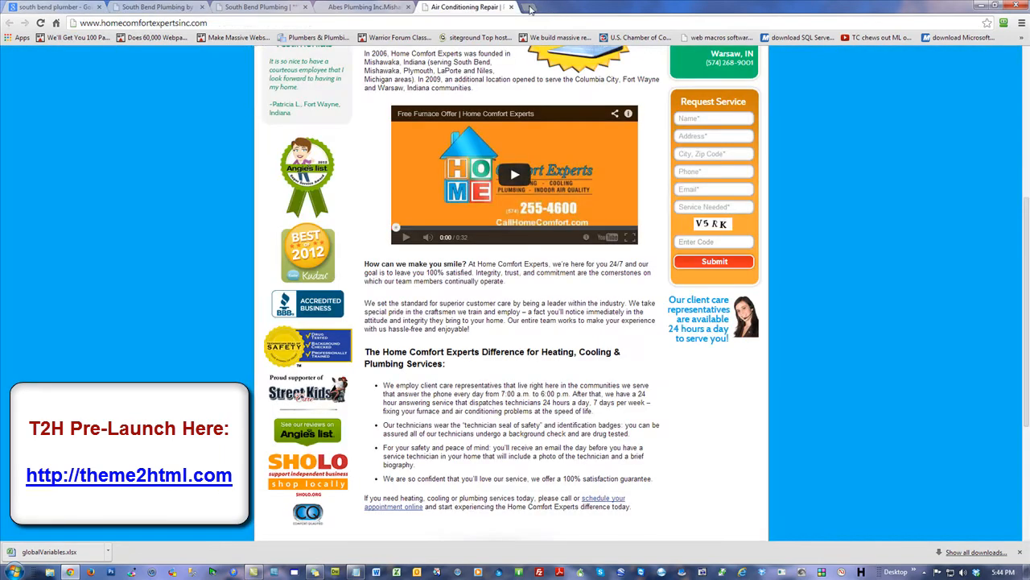
click(532, 7)
text(plumber.theme2html.com)
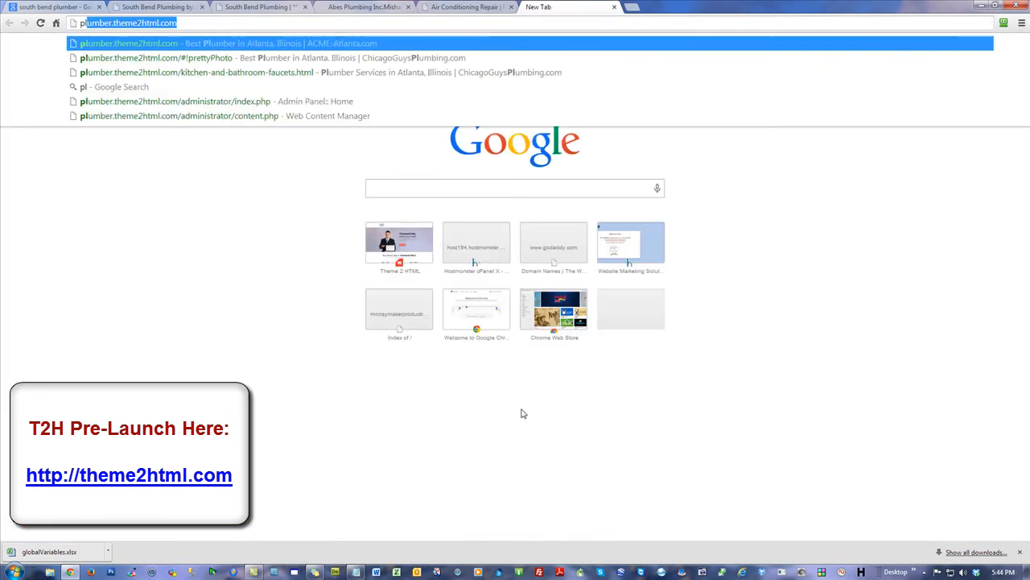
Load plumber.theme2html.com in the new tab, then return to Home Comfort Experts and Abe's Plumbing.
key(Return)
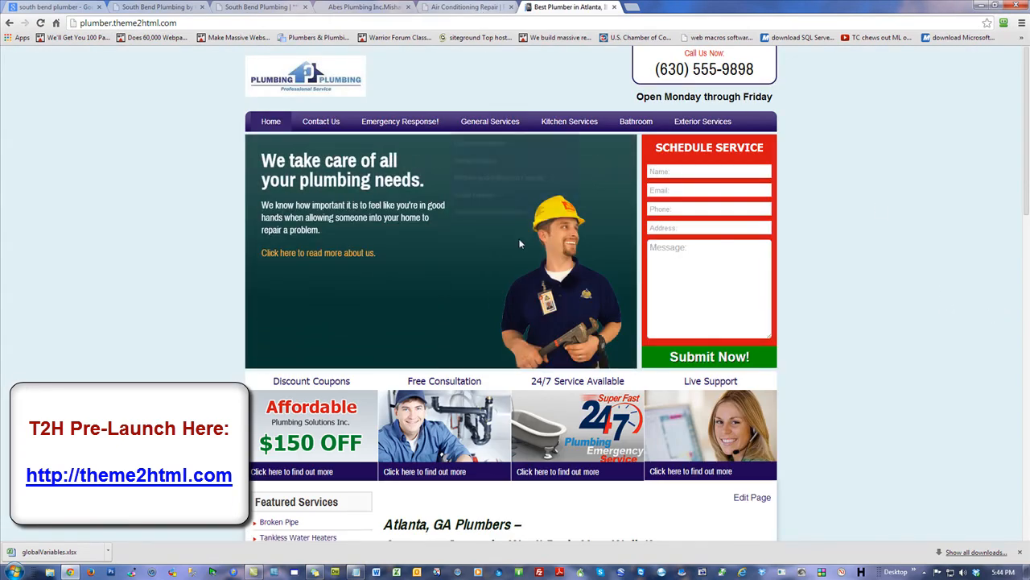
mouse_move(374, 318)
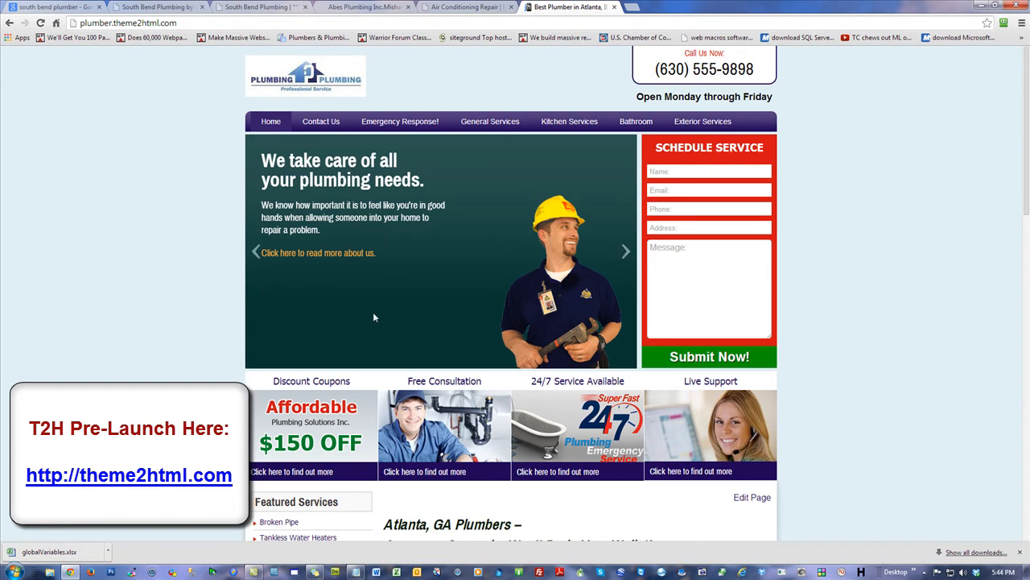
click(465, 7)
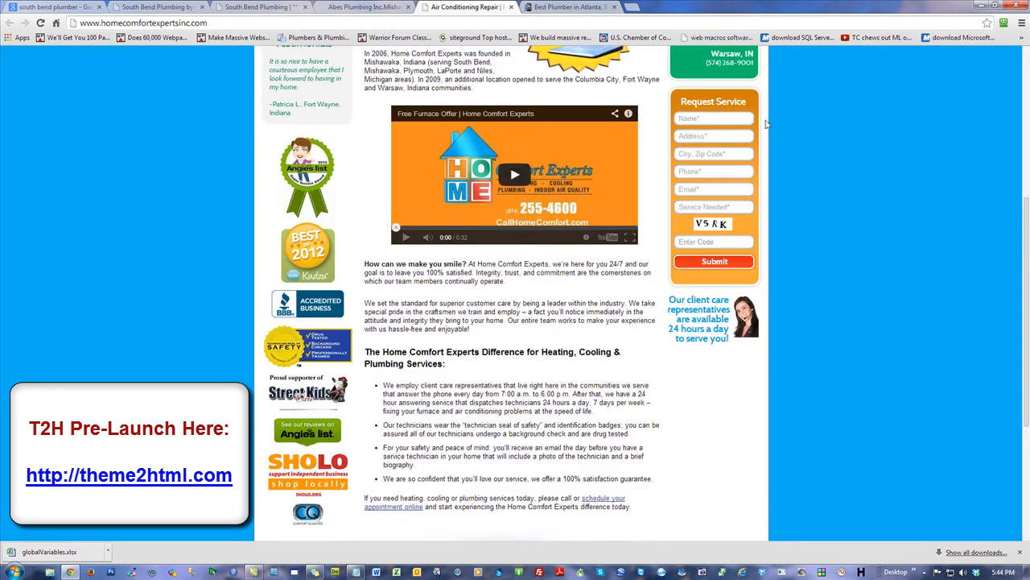
scroll(875, 297, up, 5)
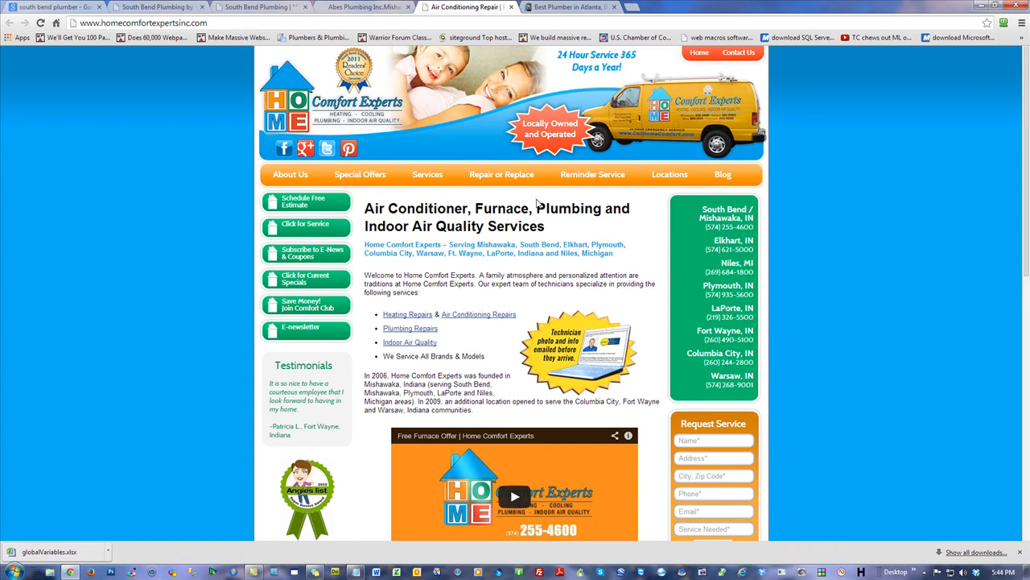
mouse_move(428, 173)
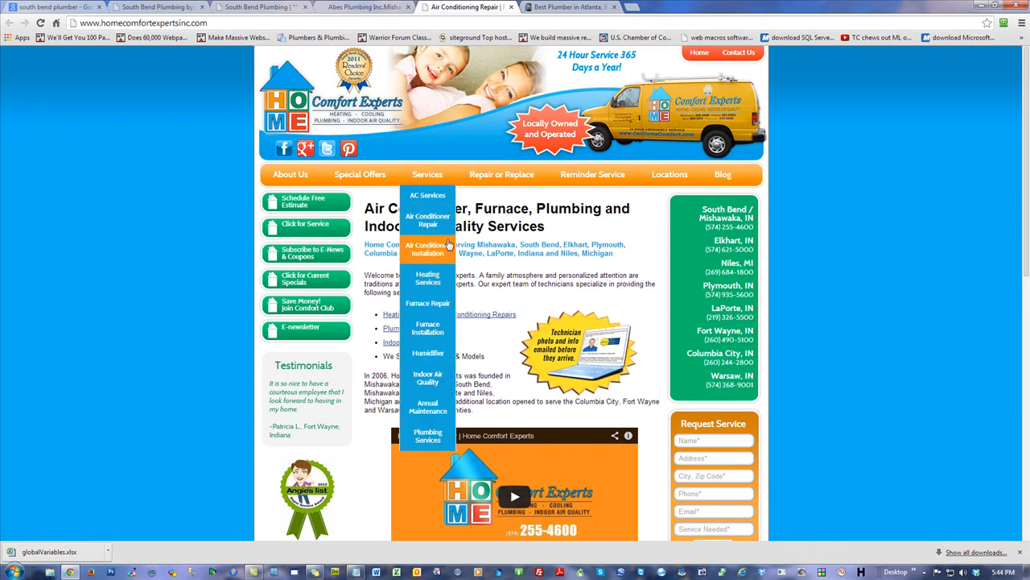
scroll(908, 394, down, 3)
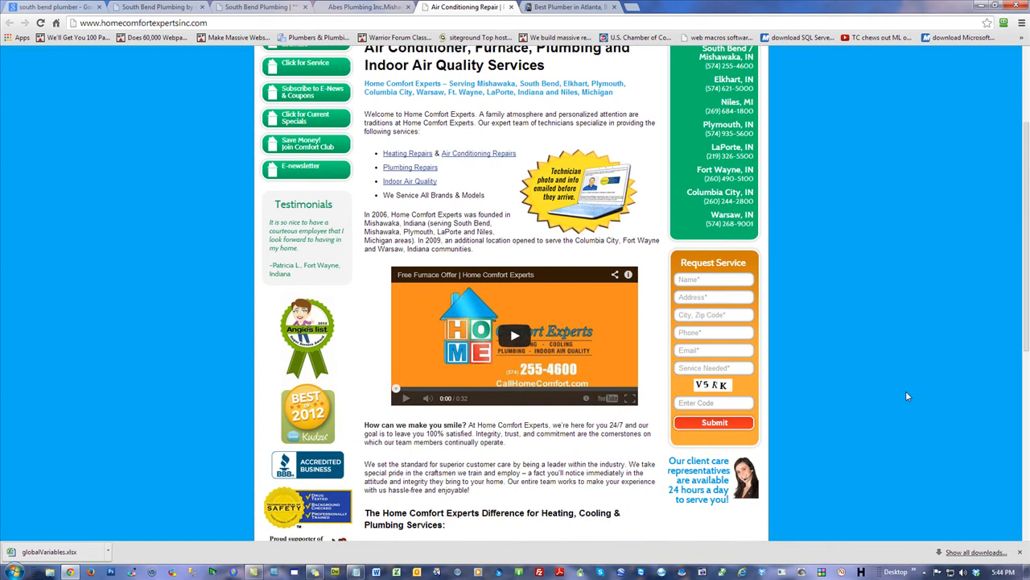
scroll(908, 395, up, 3)
click(364, 7)
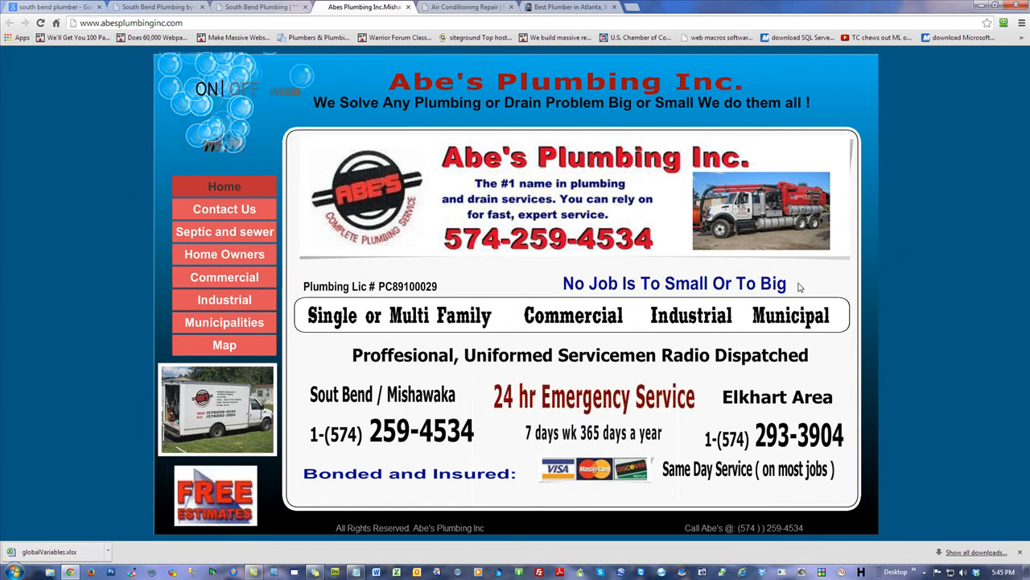
Highlight Abe's 'Small Or To Big' slogan, then switch back to the Atlanta plumber demo site.
double_click(686, 283)
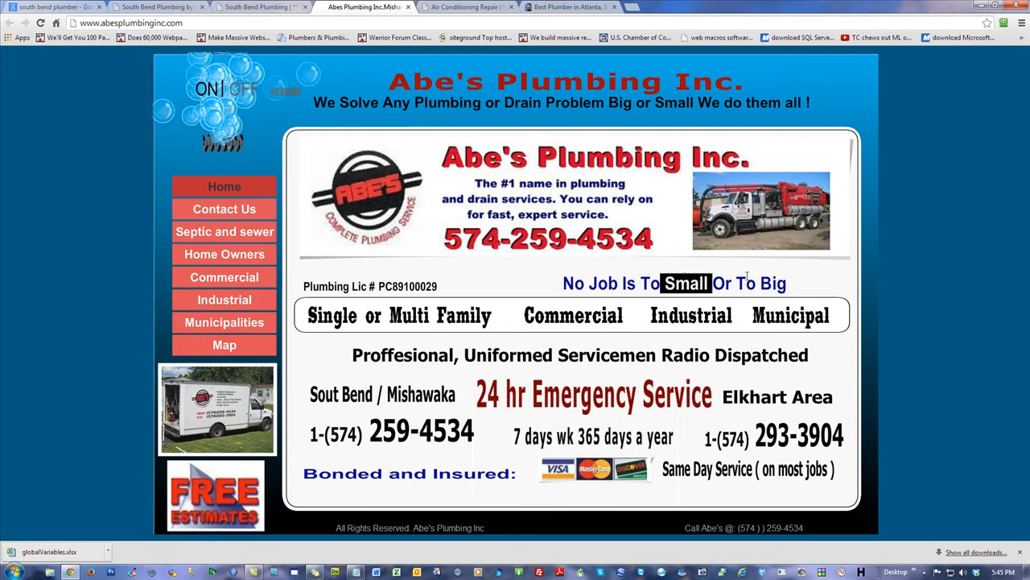
drag(685, 283, 784, 284)
click(956, 313)
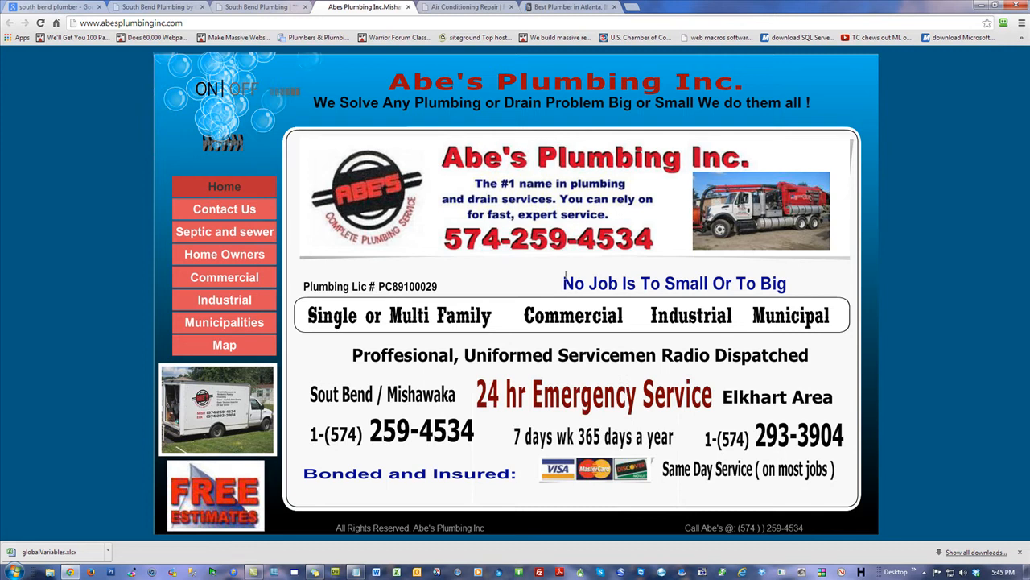
click(568, 7)
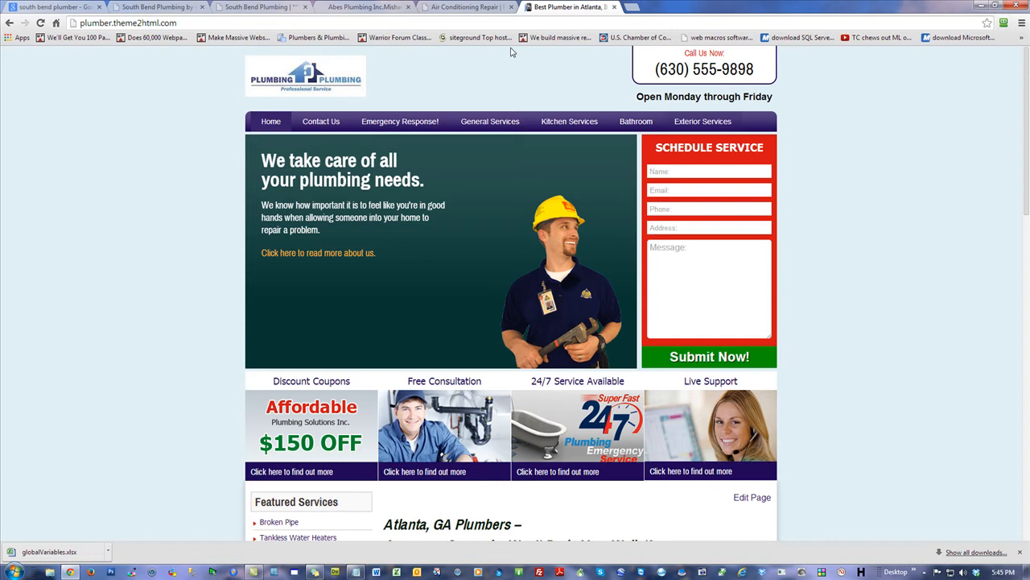
Copy the Home Comfort Experts intro heading and paragraph, then return to the Atlanta plumber demo.
click(464, 7)
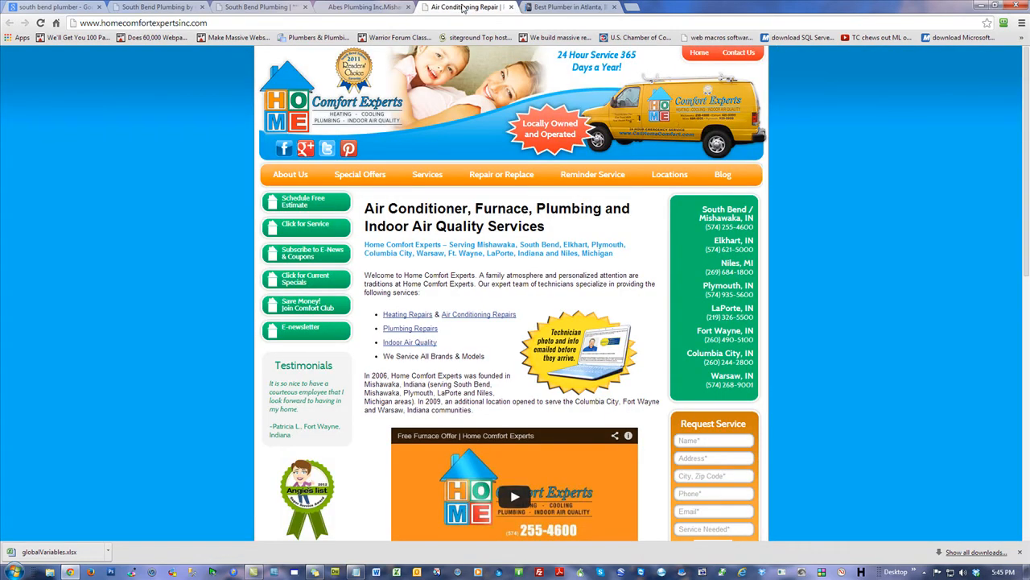
scroll(529, 294, down, 3)
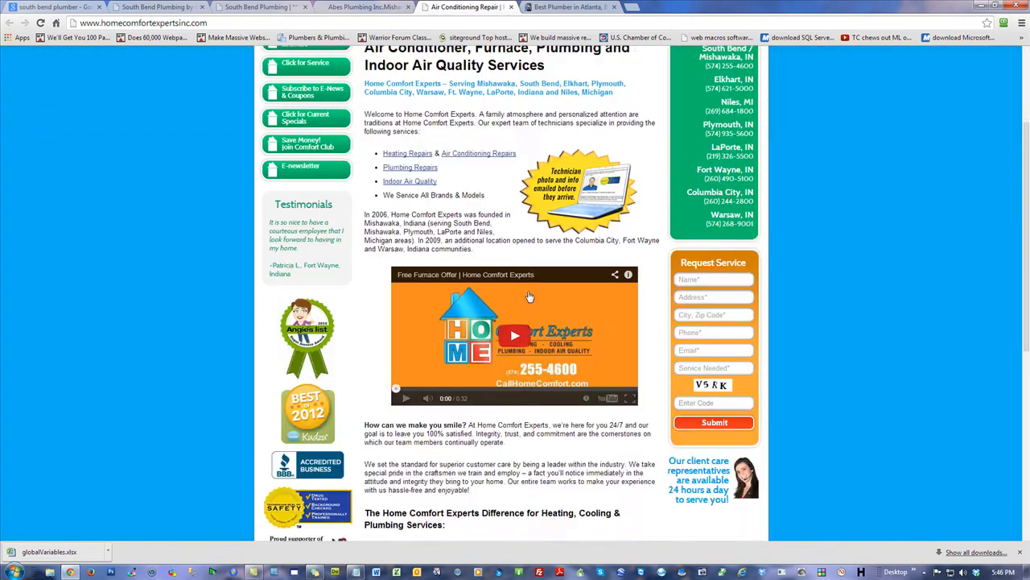
scroll(529, 294, up, 3)
drag(471, 411, 365, 207)
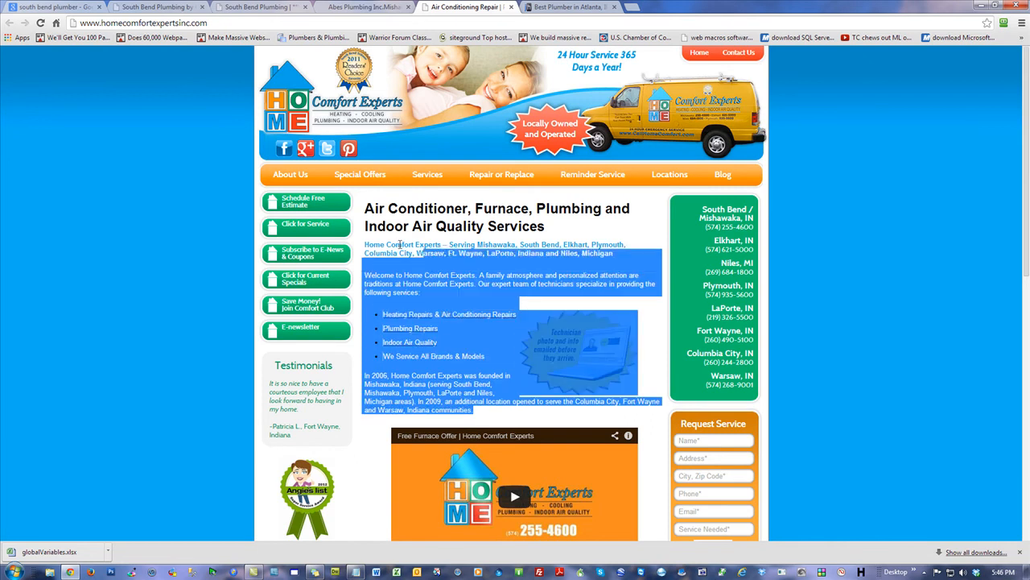
right_click(406, 223)
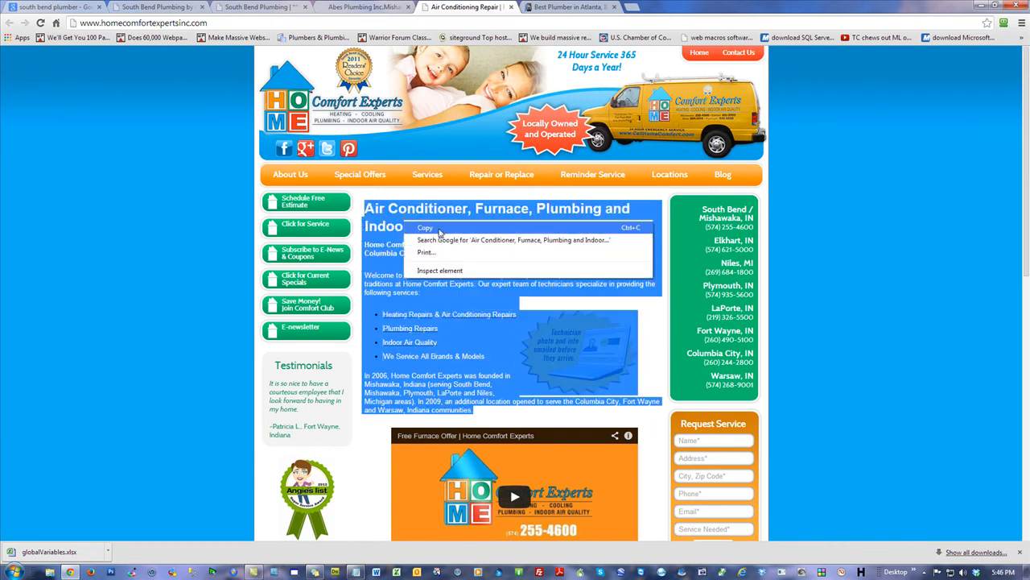
click(425, 228)
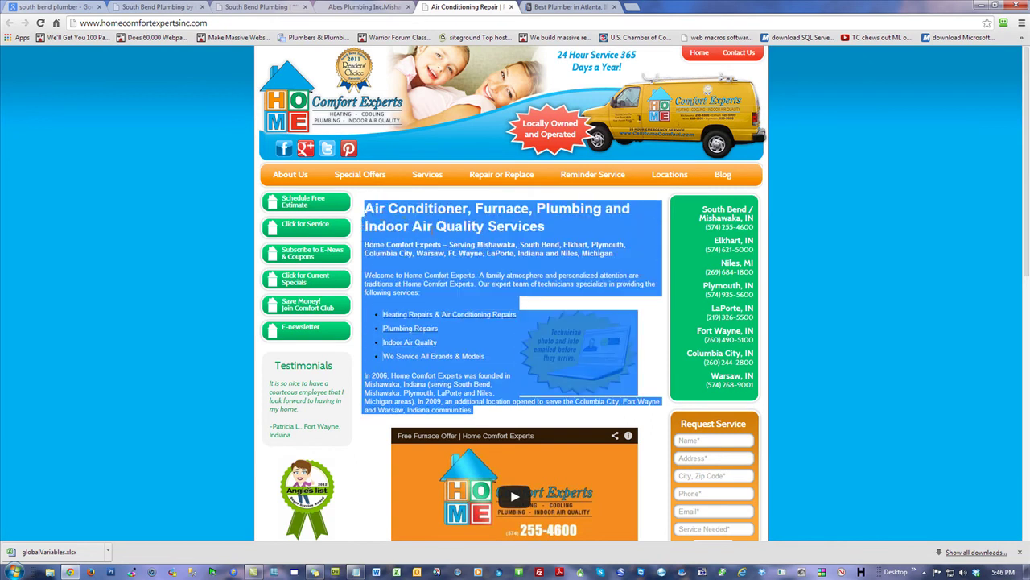
click(574, 8)
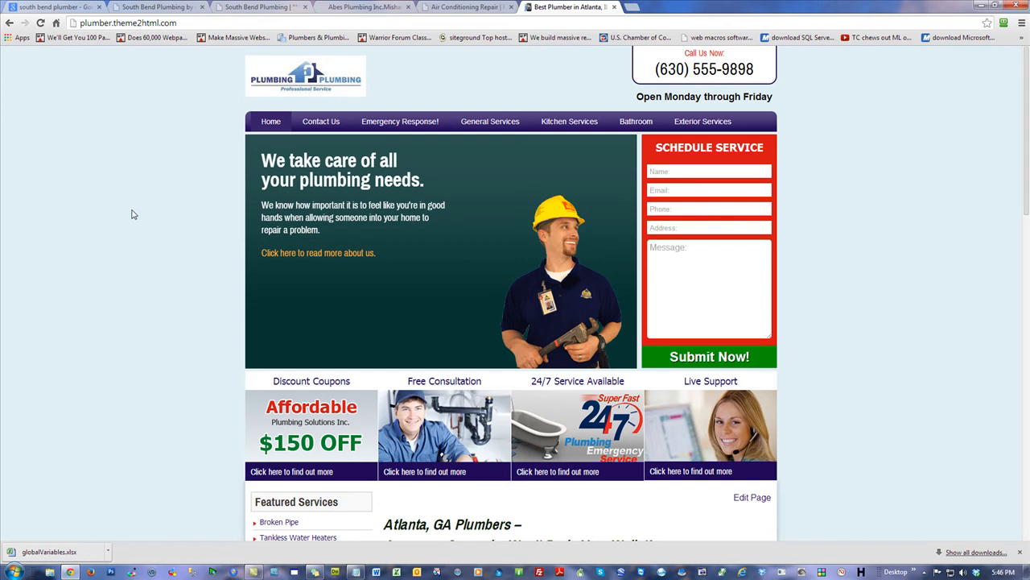
Compare the Home Comfort Experts site with the Atlanta plumber demo by alternating between their tabs.
click(465, 7)
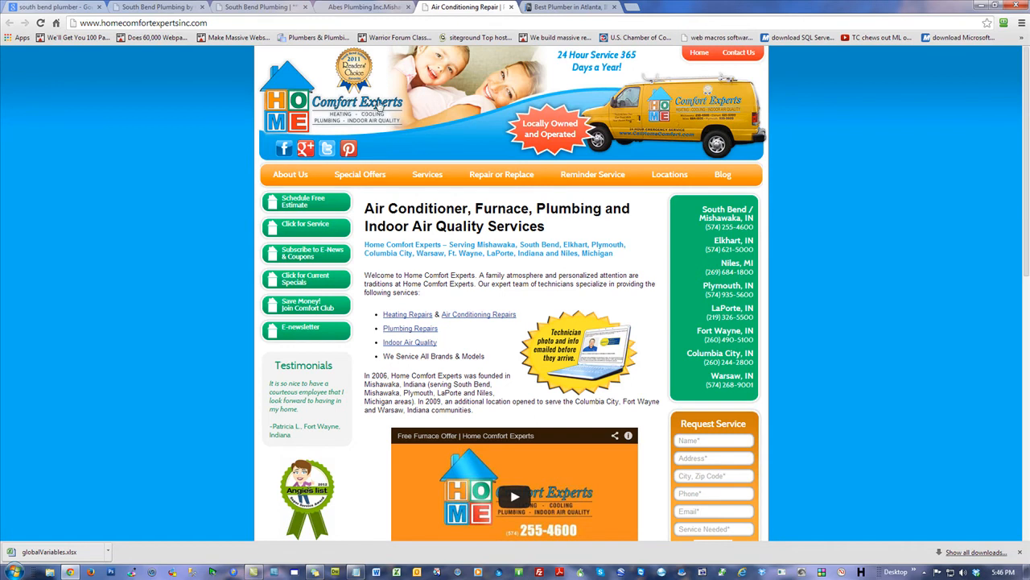
click(563, 7)
scroll(913, 365, down, 2)
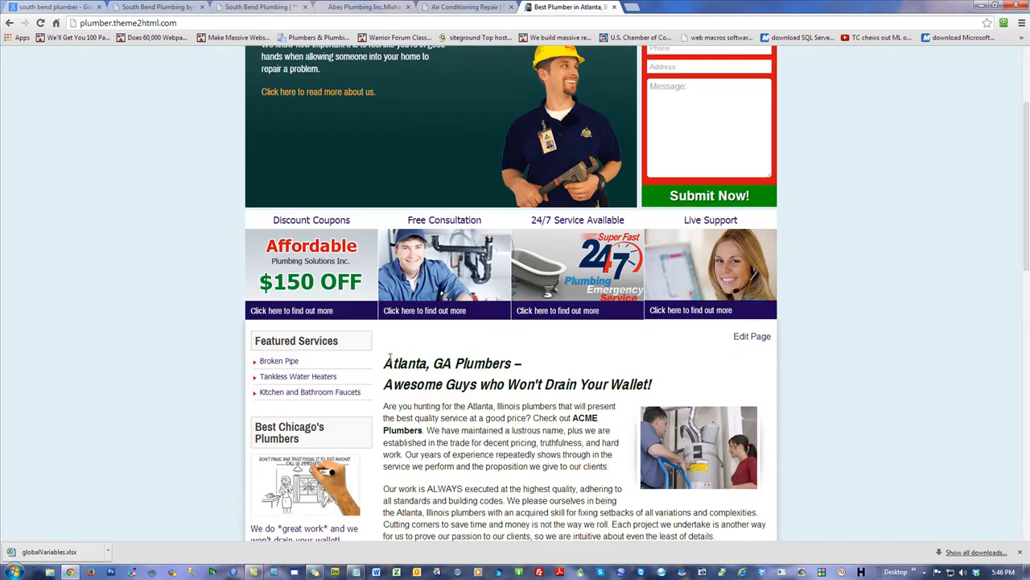
scroll(906, 396, down, 4)
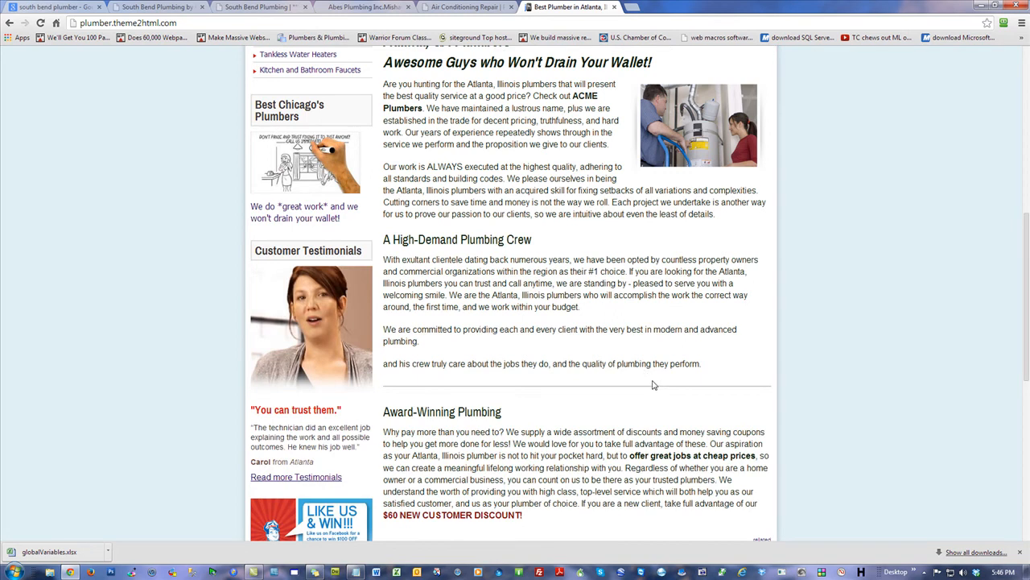
scroll(653, 385, up, 4)
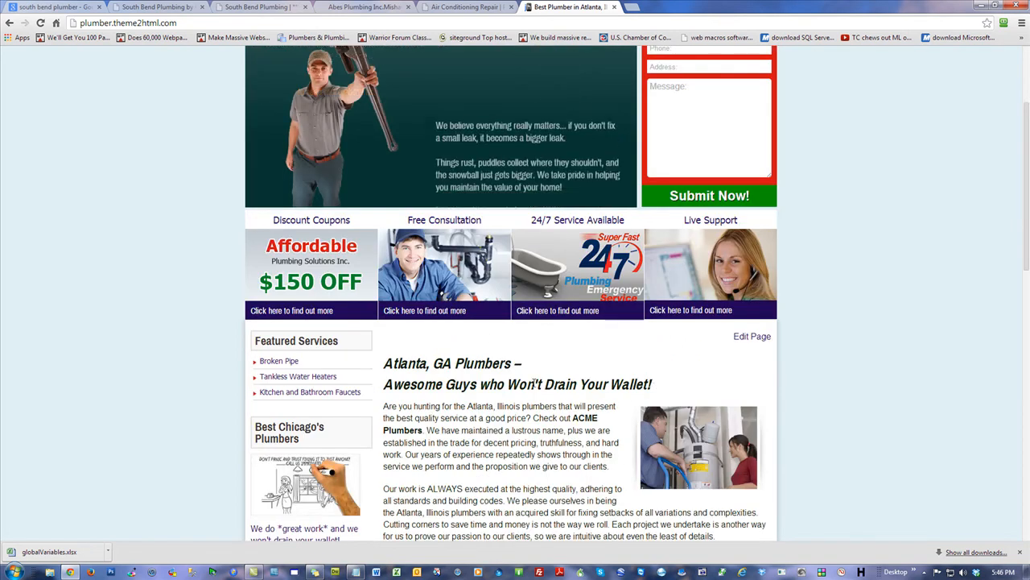
click(483, 6)
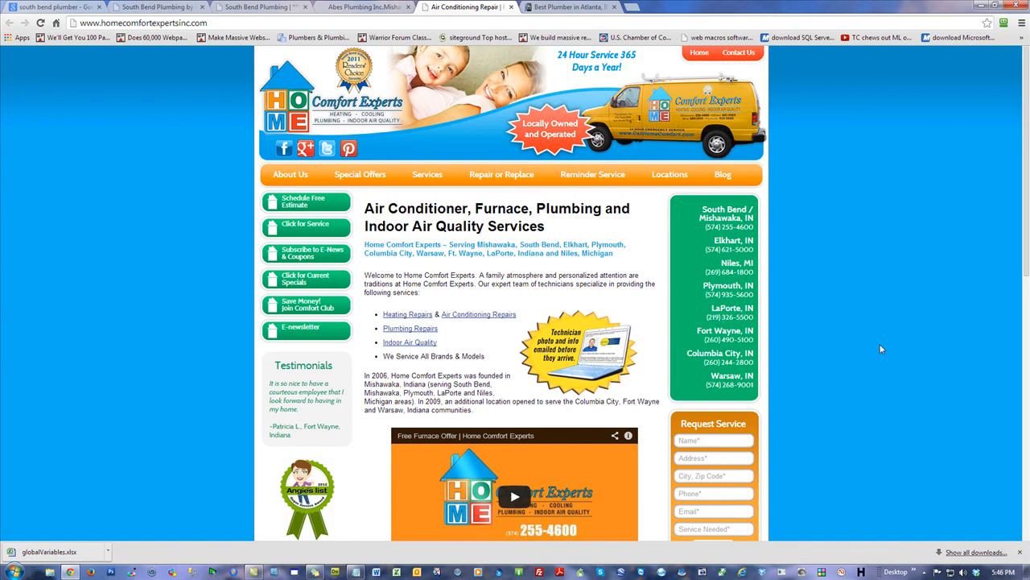
scroll(871, 305, down, 2)
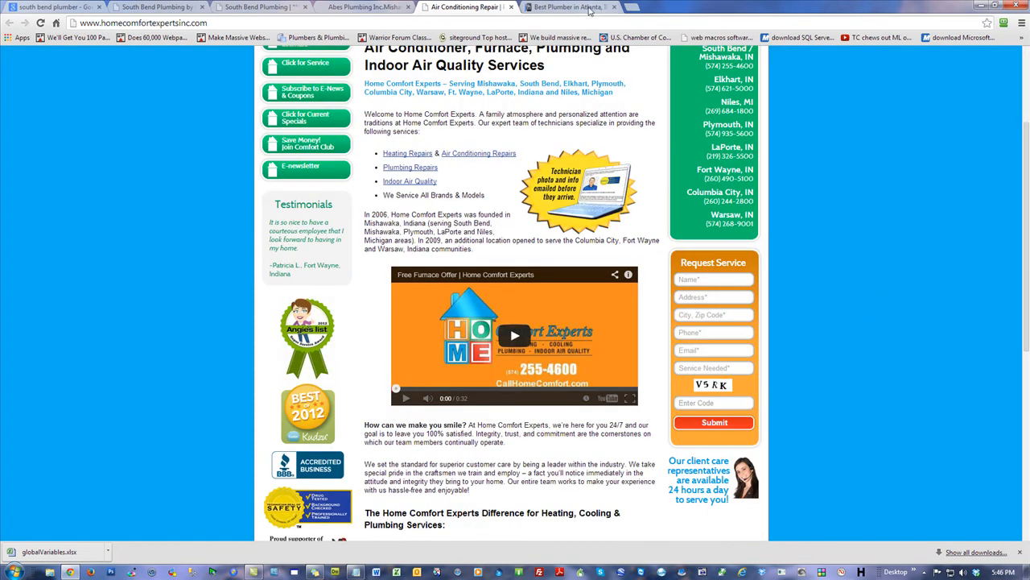
click(568, 7)
scroll(861, 312, up, 2)
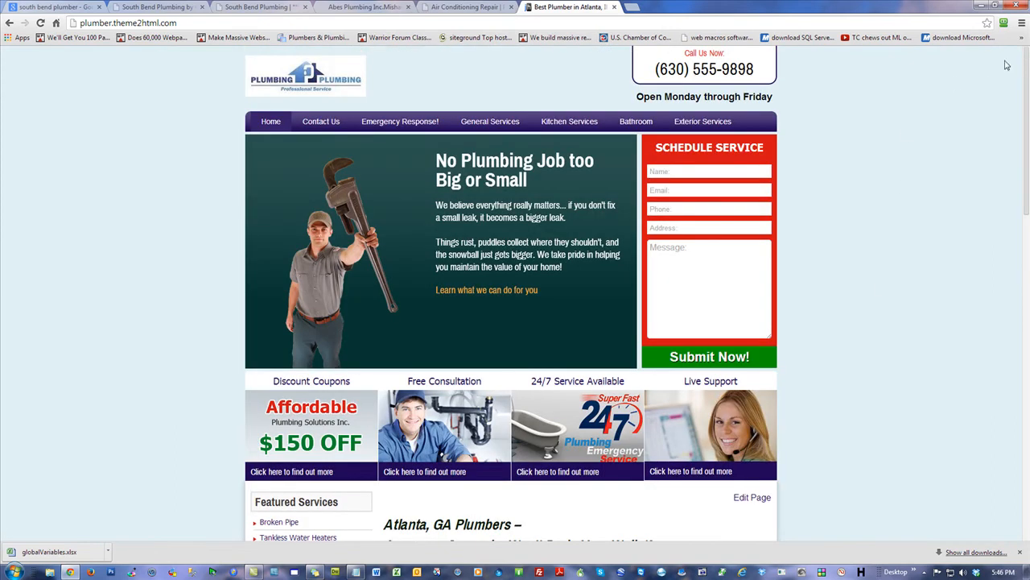
mouse_move(1025, 73)
mouse_down()
mouse_move(1026, 439)
mouse_move(1026, 64)
mouse_up()
click(462, 7)
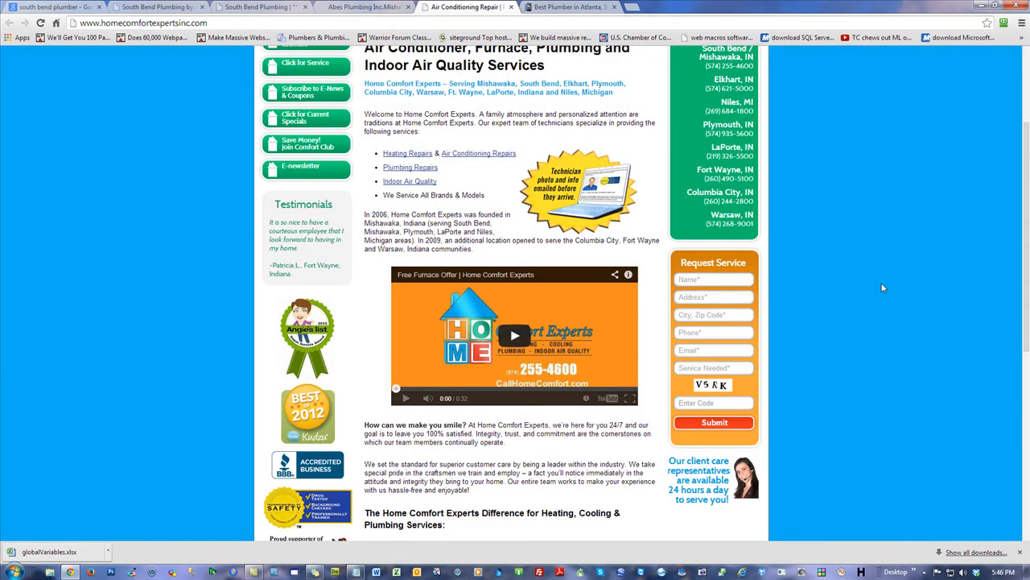
scroll(882, 287, up, 2)
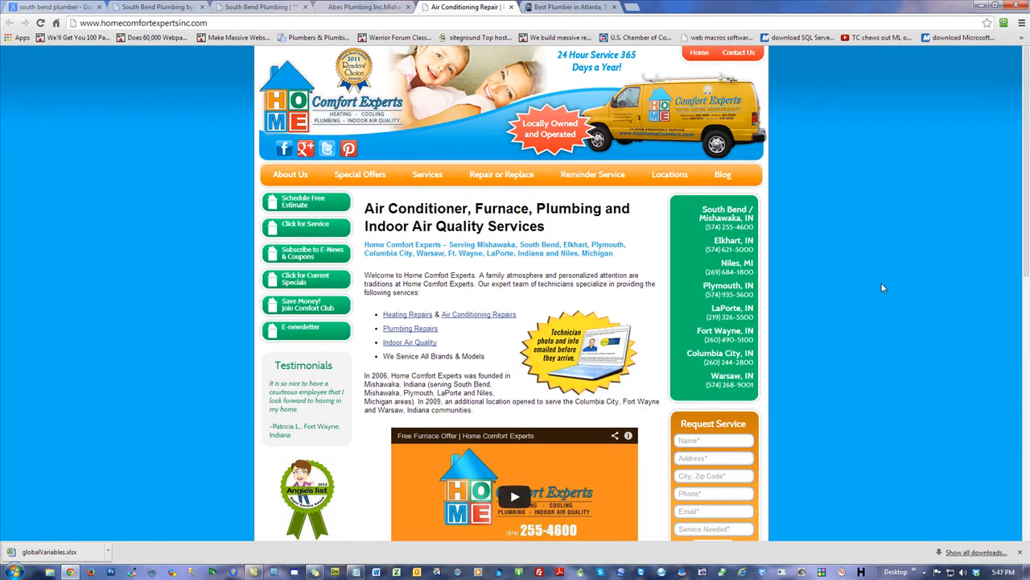
click(566, 8)
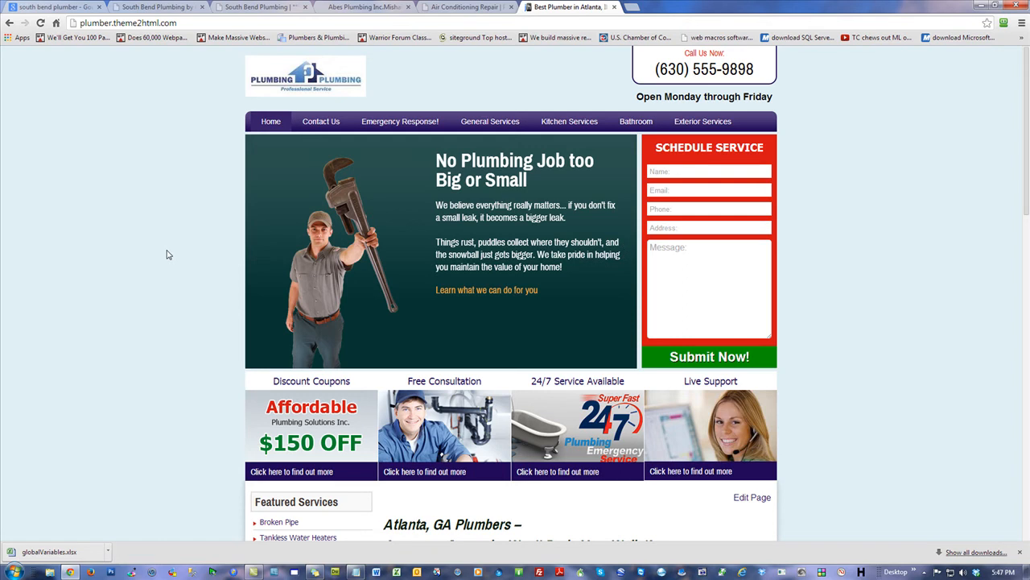
Reload the demo plumbing site and compare it once more with Home Comfort Experts.
click(463, 7)
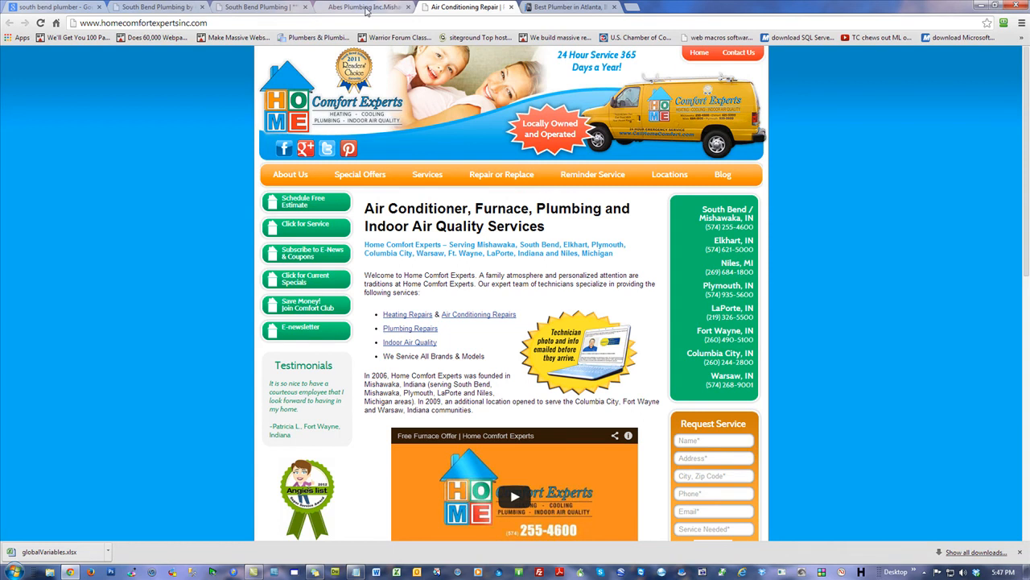
click(567, 6)
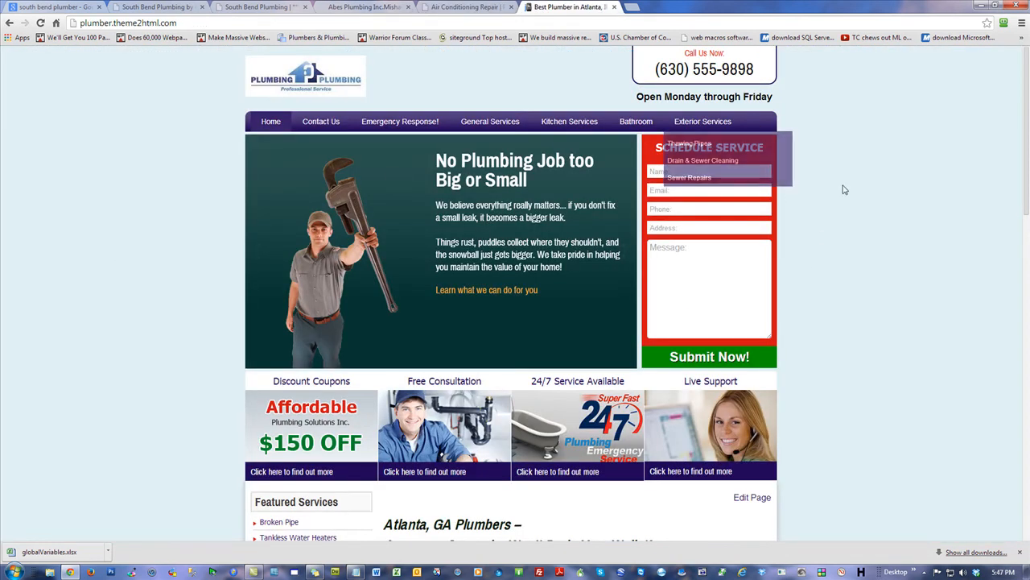
mouse_move(703, 121)
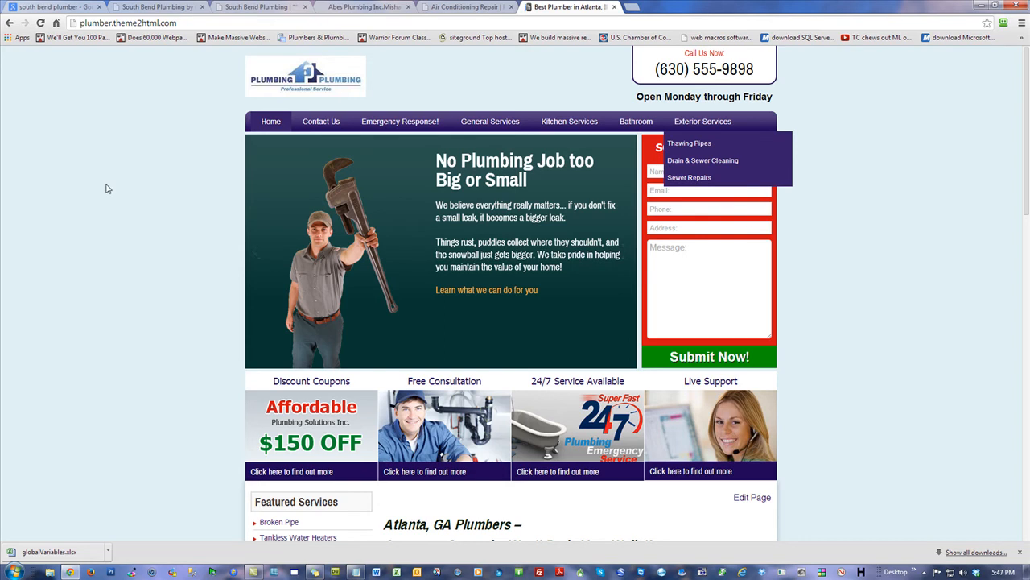
click(275, 121)
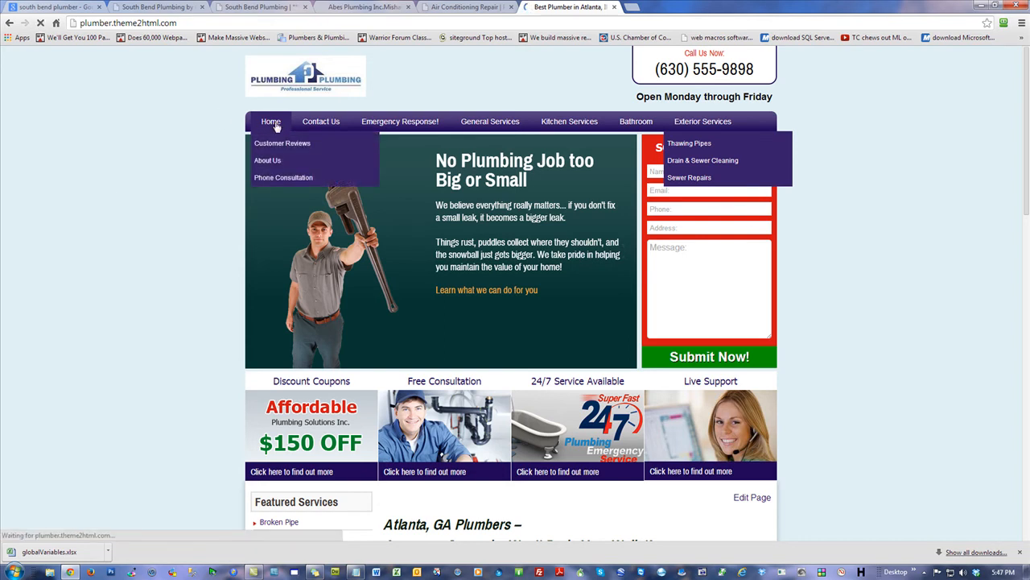
click(471, 7)
scroll(835, 247, down, 2)
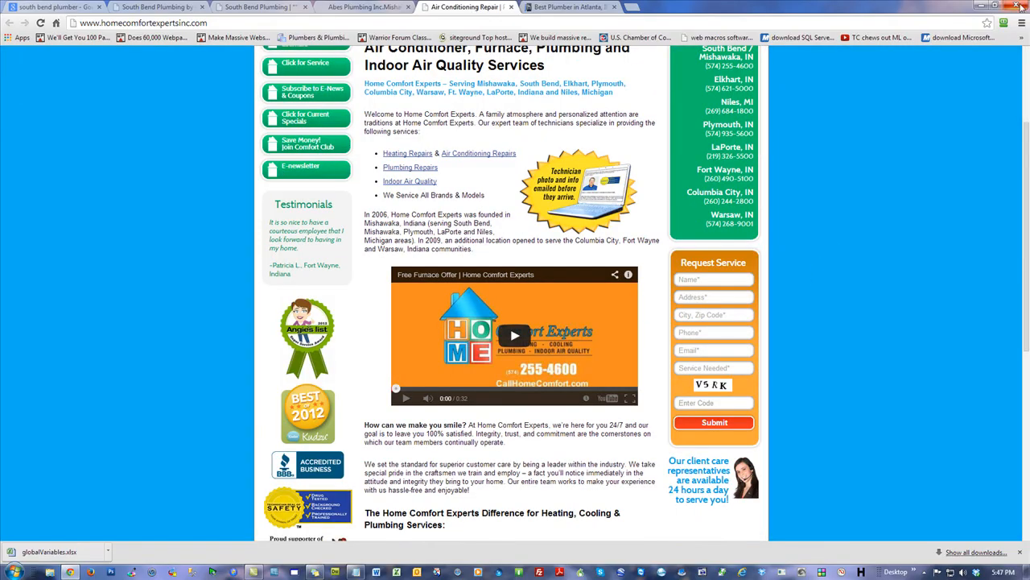
scroll(515, 290, up, 5)
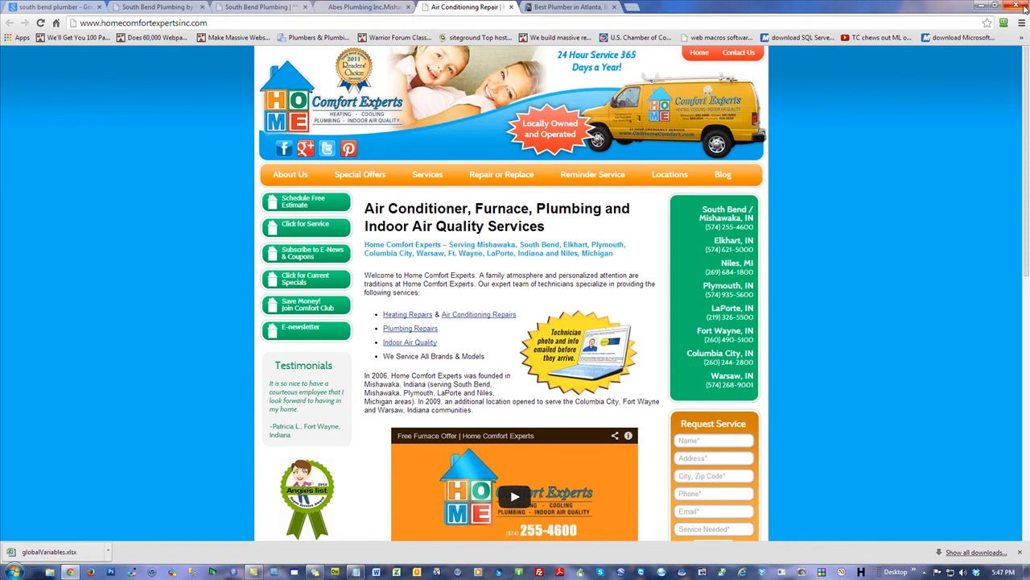
click(580, 7)
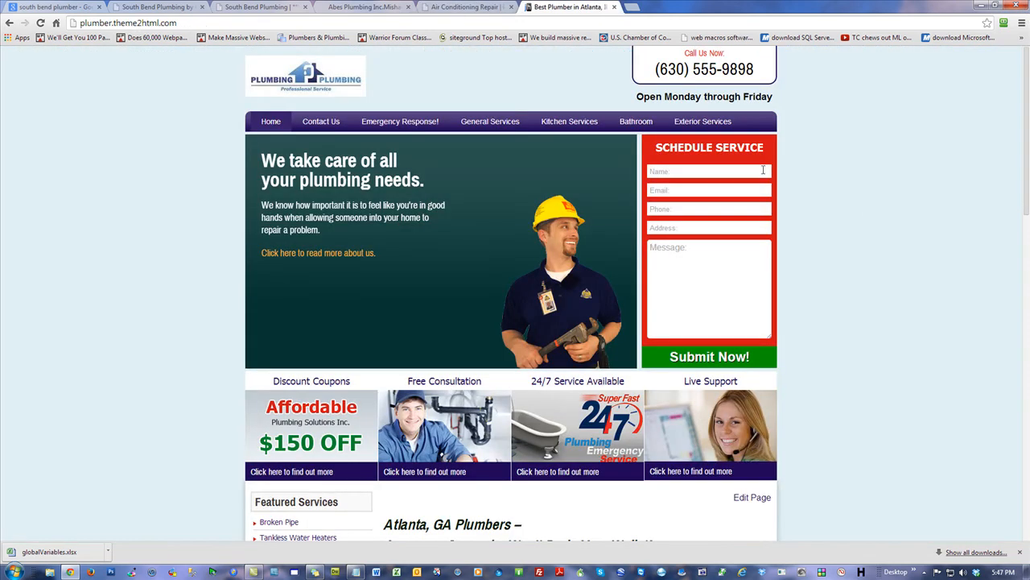
Glance at South Bend Plumbing Co and the page-3 search results, then return to the demo plumbing site.
click(257, 7)
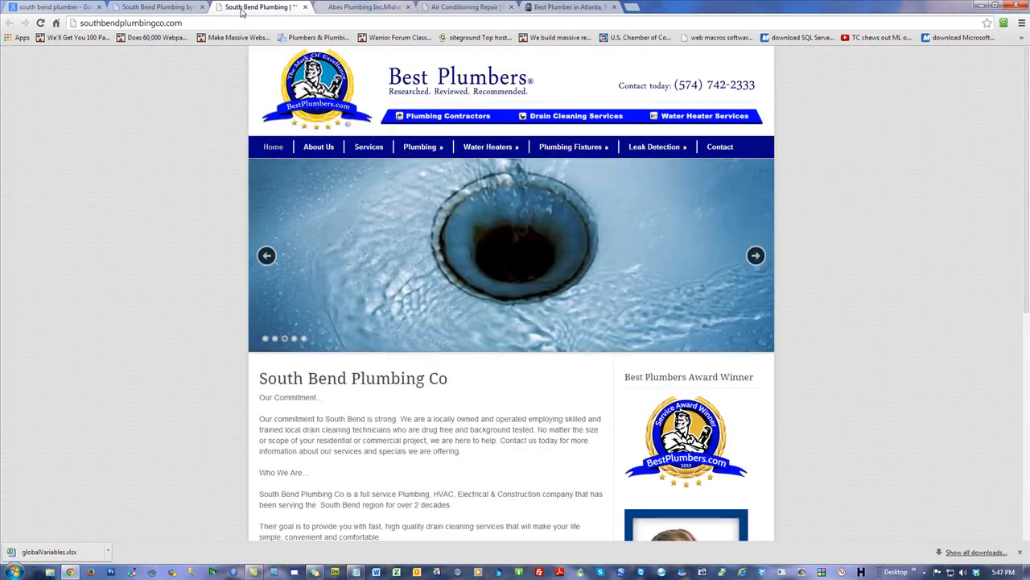
click(157, 6)
click(50, 7)
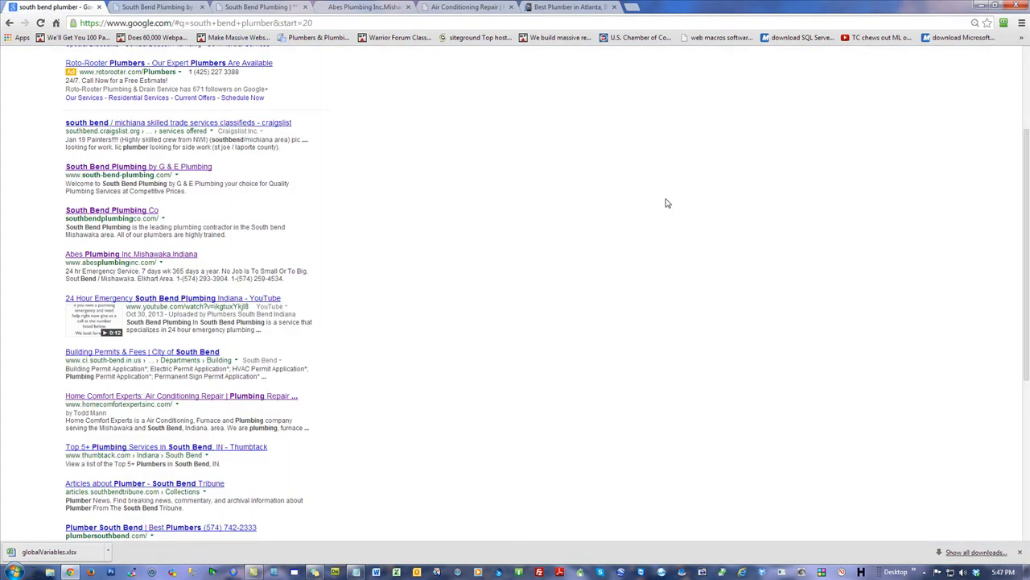
scroll(667, 203, up, 3)
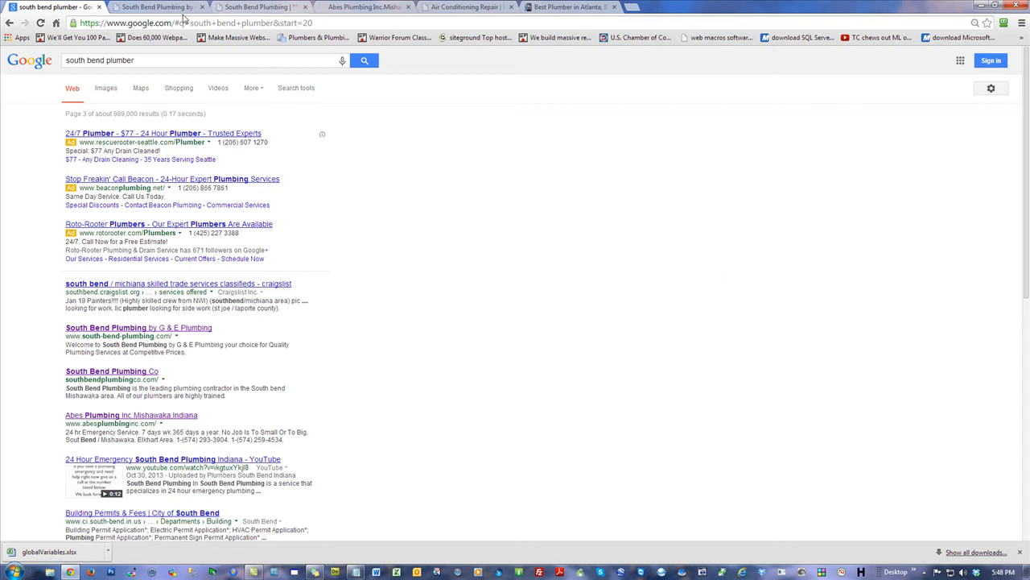
click(564, 7)
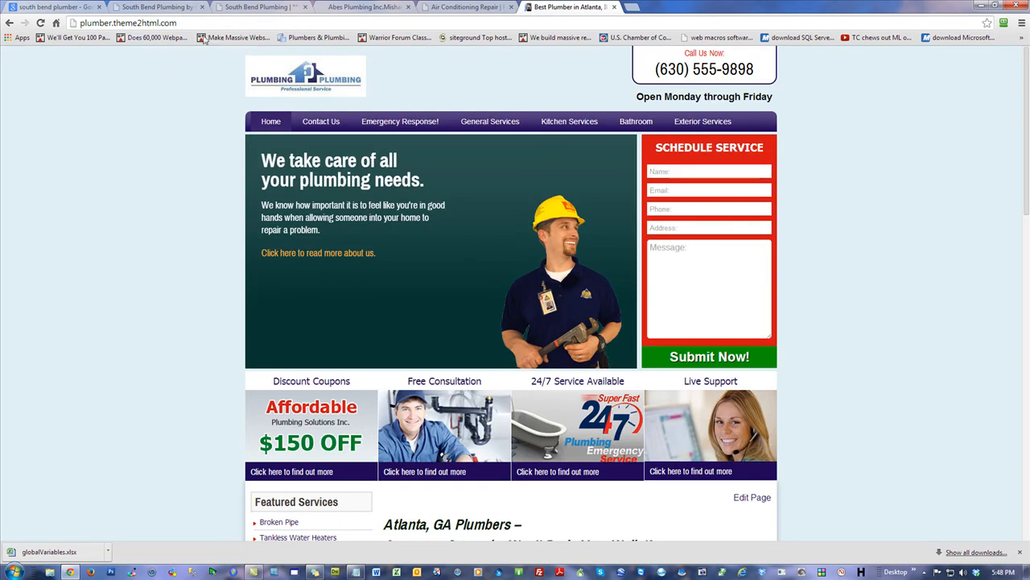
Go to the site's /administrator panel and open the Home page for editing.
click(182, 23)
key(End)
text(/ad)
key(Down)
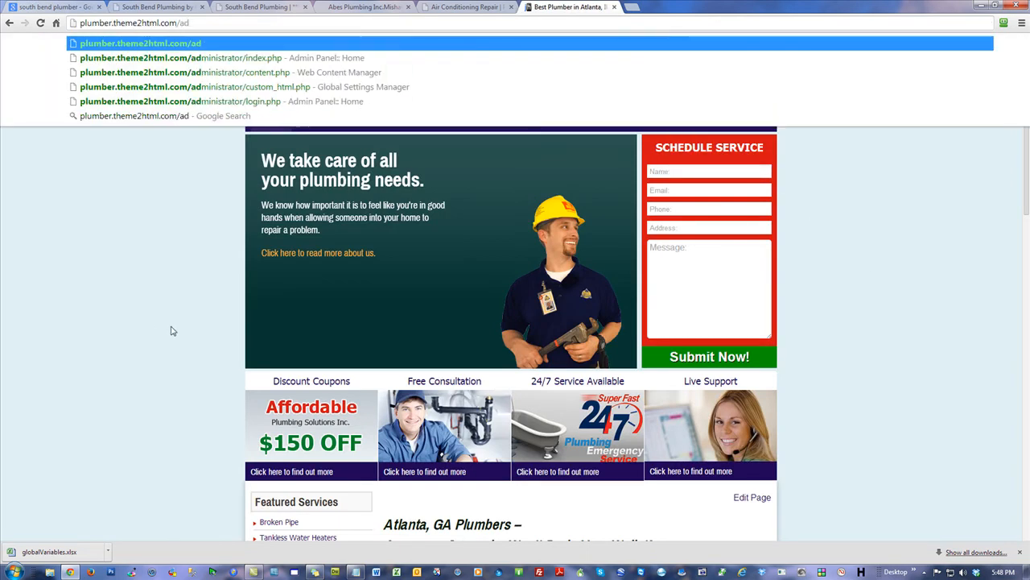
key(Return)
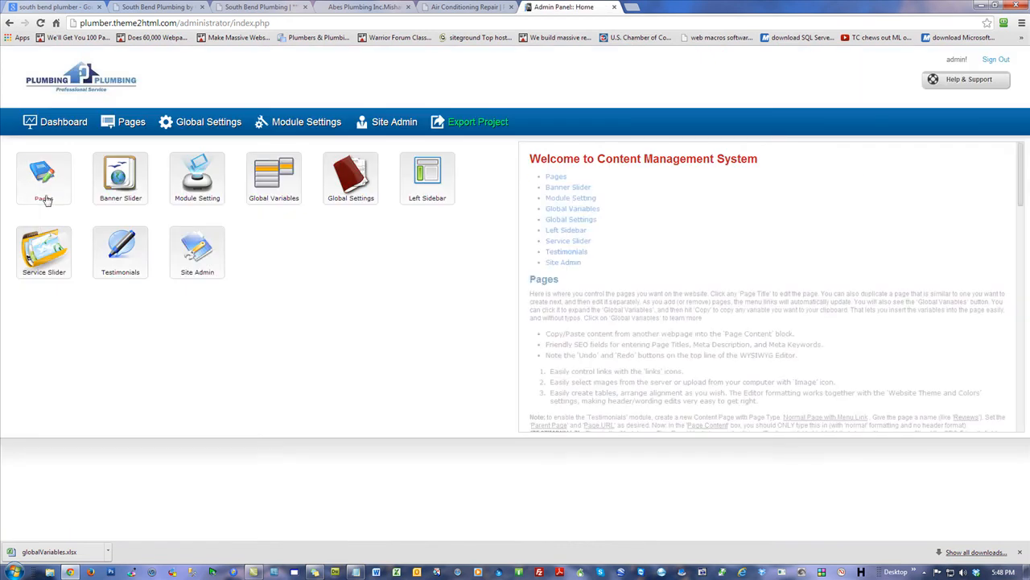
click(50, 174)
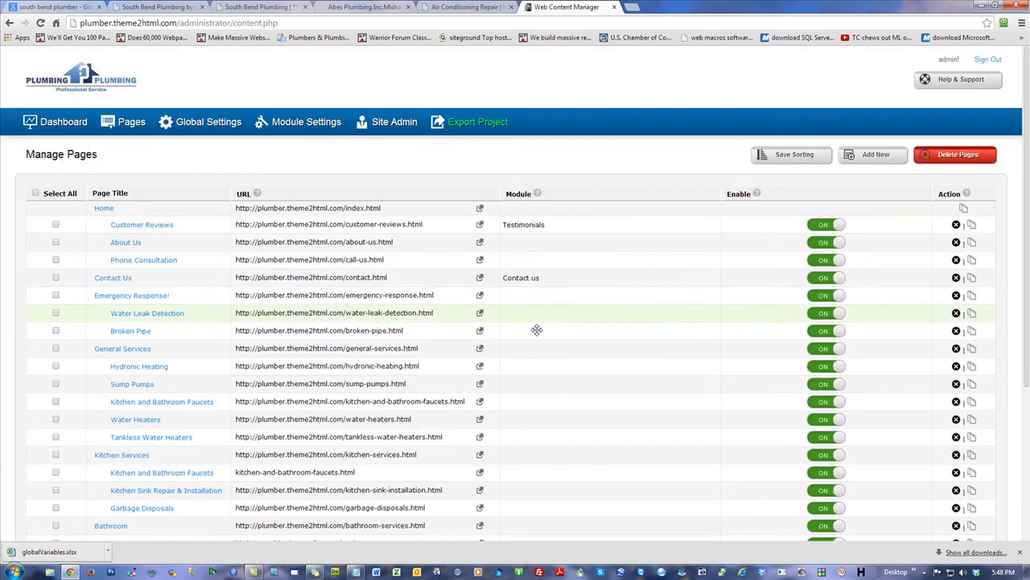
click(103, 208)
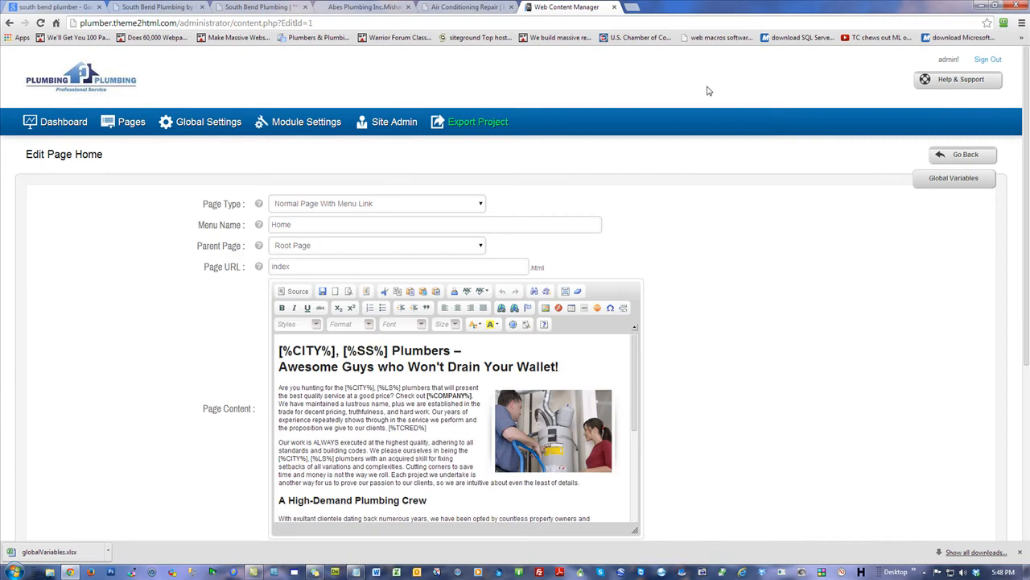
scroll(915, 341, down, 5)
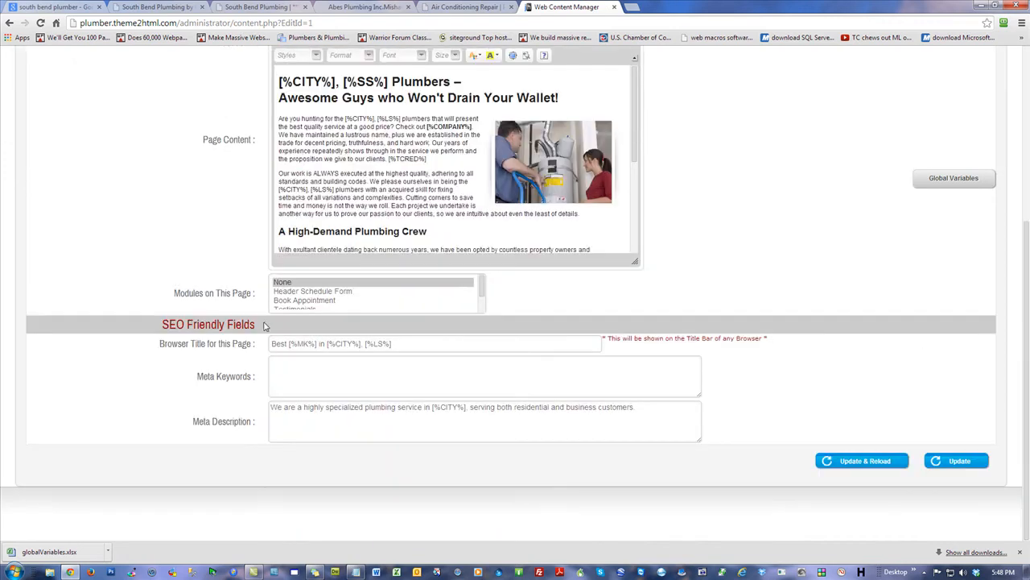
Review the SEO Friendly Fields: browser title, empty meta keywords and meta description text.
mouse_move(265, 326)
mouse_down()
mouse_move(161, 324)
mouse_move(185, 347)
mouse_up()
drag(401, 346, 270, 345)
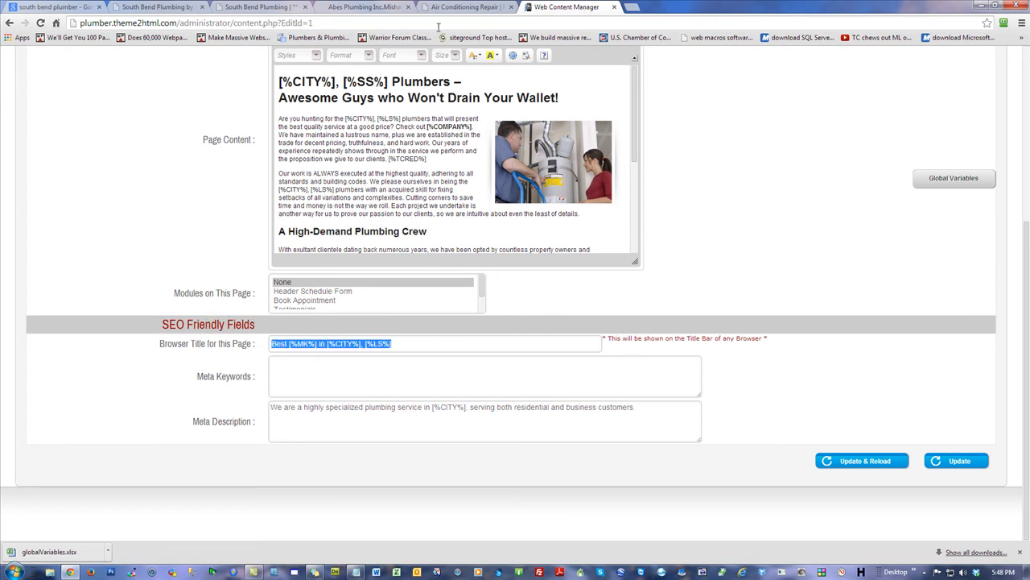
click(415, 344)
click(317, 370)
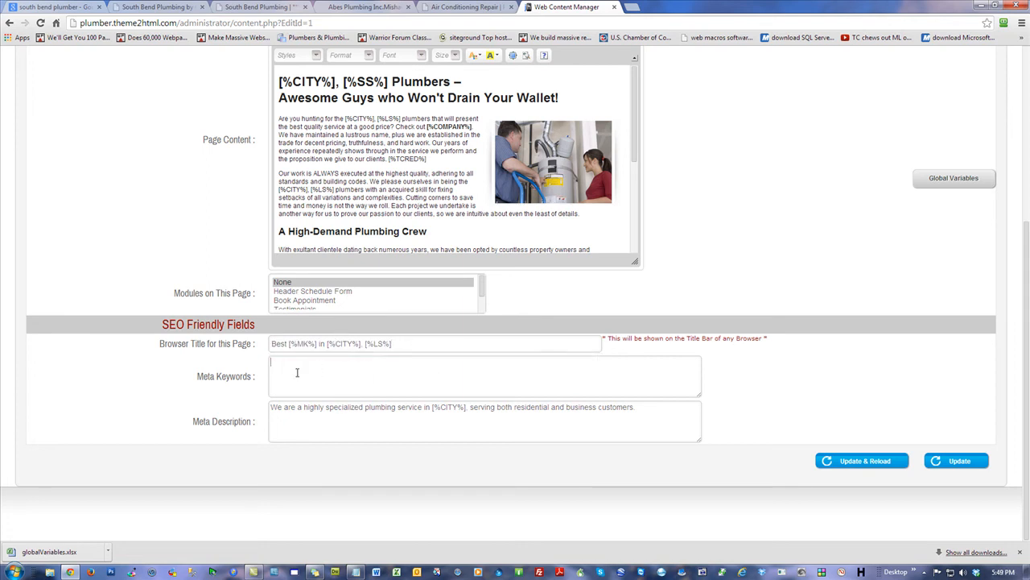
click(652, 416)
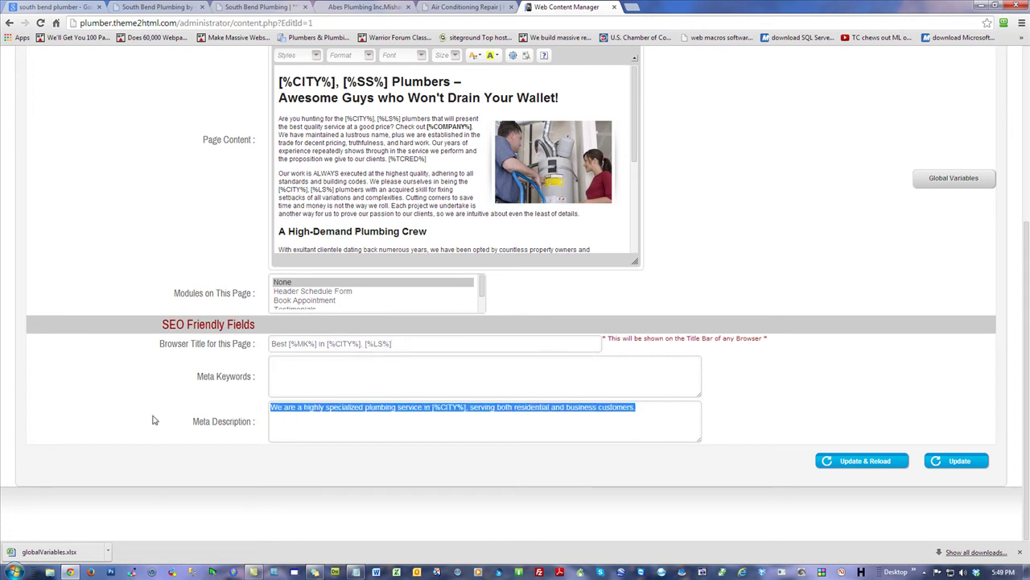
click(653, 426)
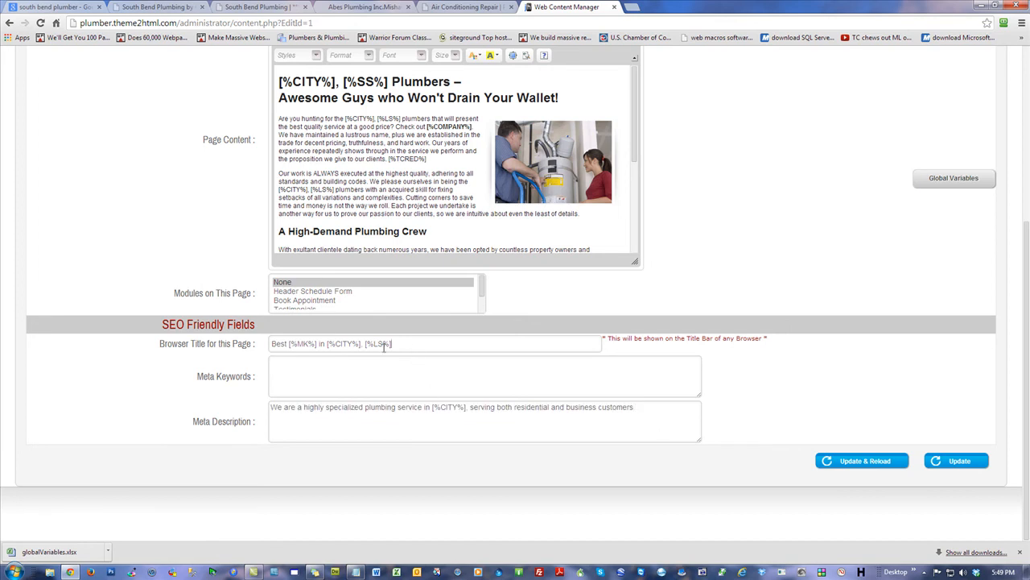
drag(412, 344, 275, 342)
click(275, 343)
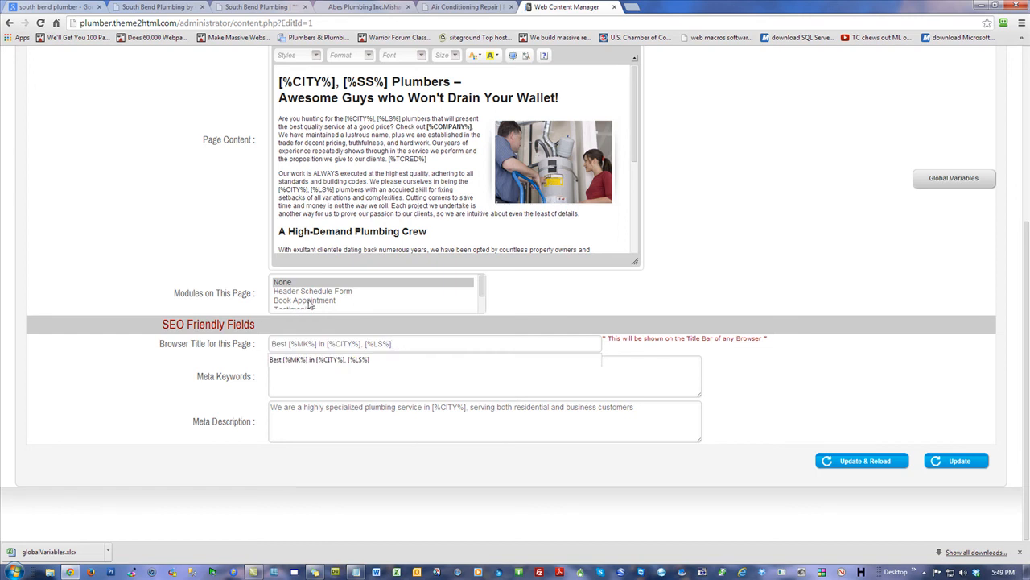
scroll(136, 193, up, 6)
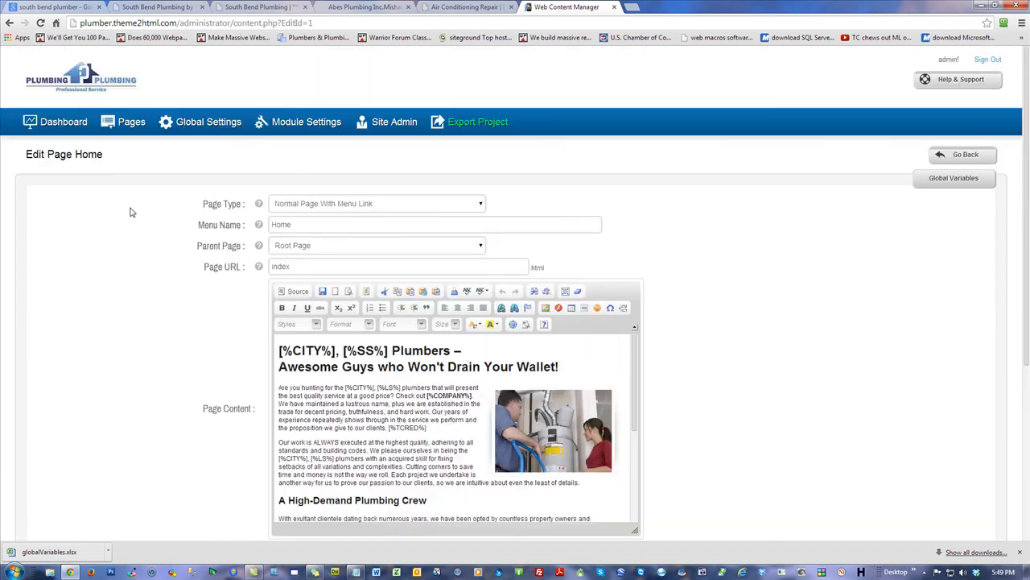
Open the first banner from the dashboard and review its title and description.
click(58, 122)
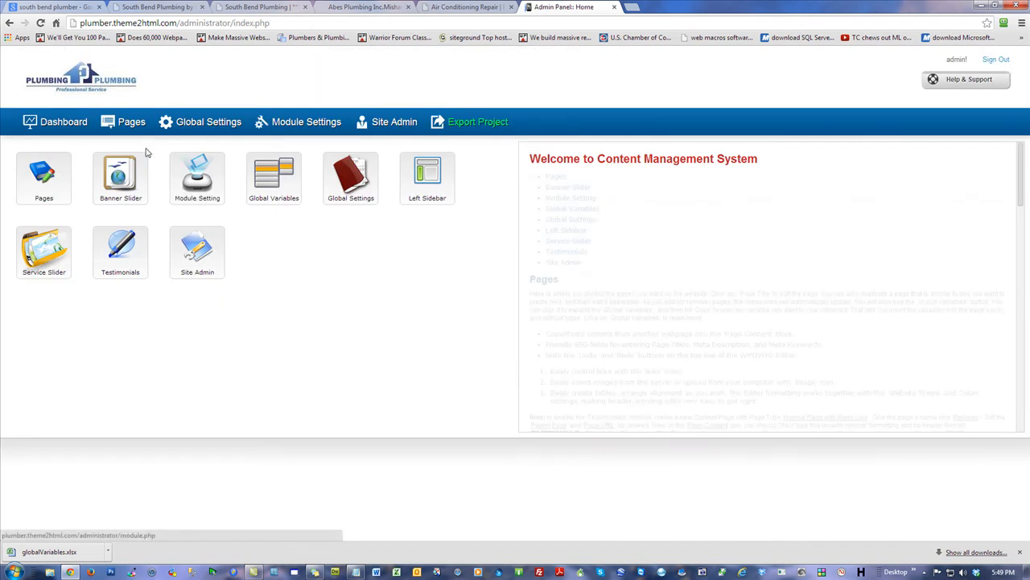
click(119, 177)
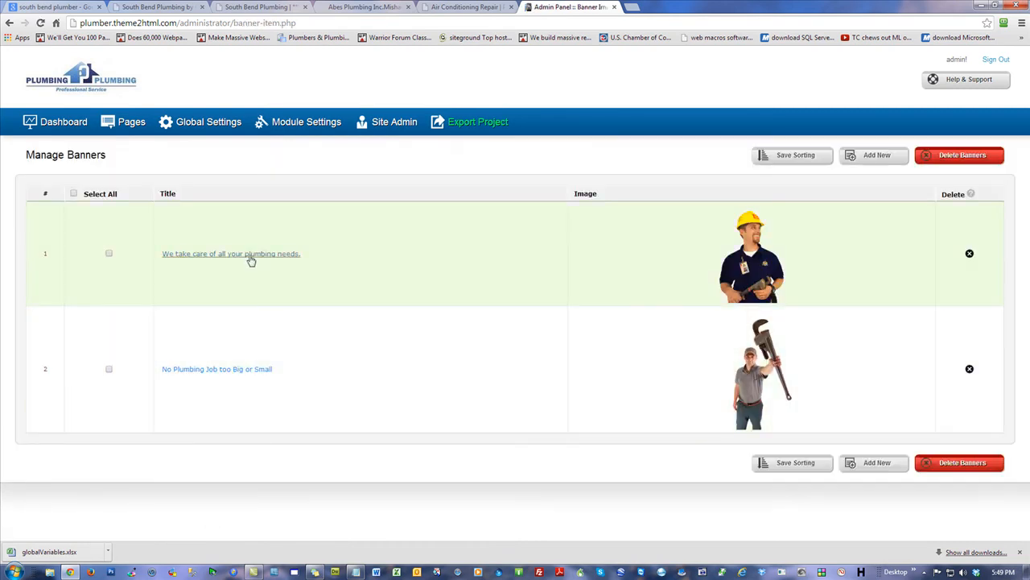
click(260, 258)
triple_click(433, 202)
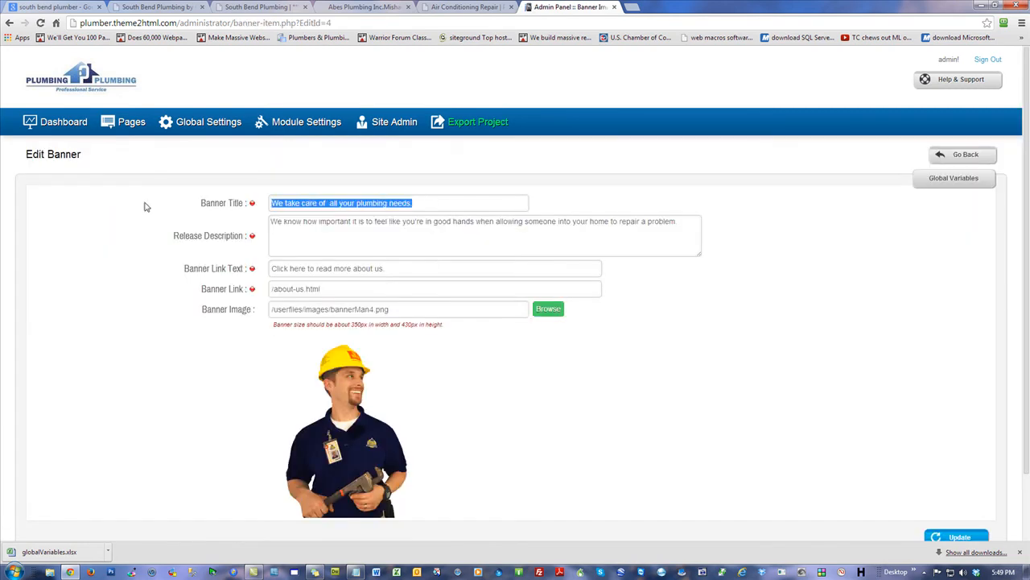
click(434, 221)
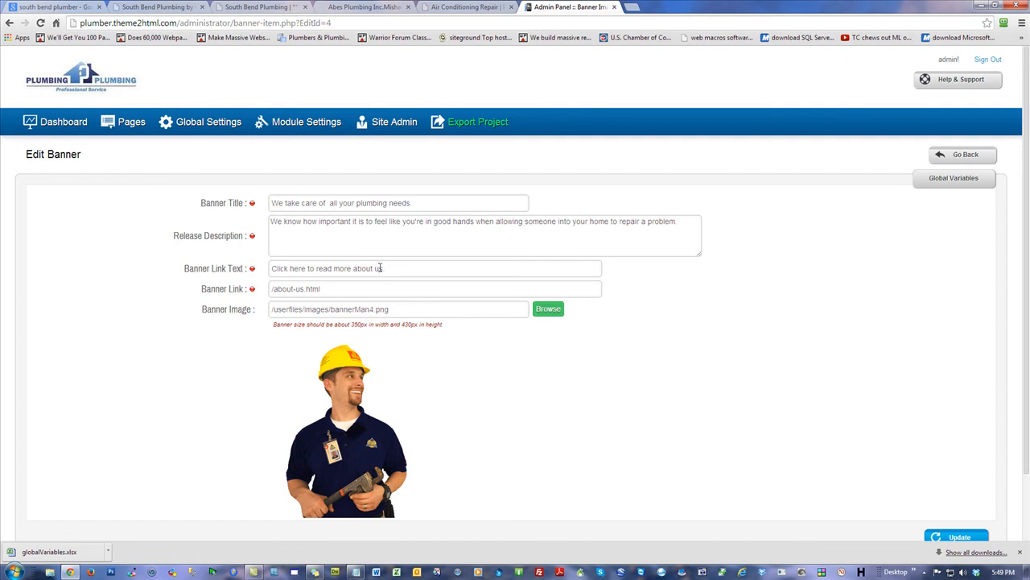
Inspect the 'about us.' banner link text, dismiss the suggestion and leave for the Pages list.
drag(386, 268, 353, 268)
click(383, 268)
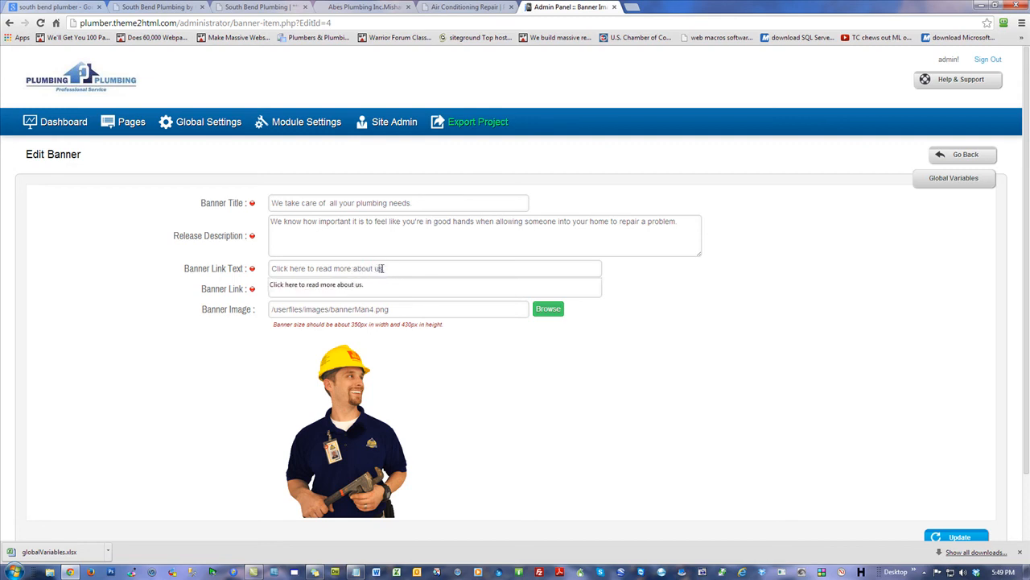
text(.)
click(757, 274)
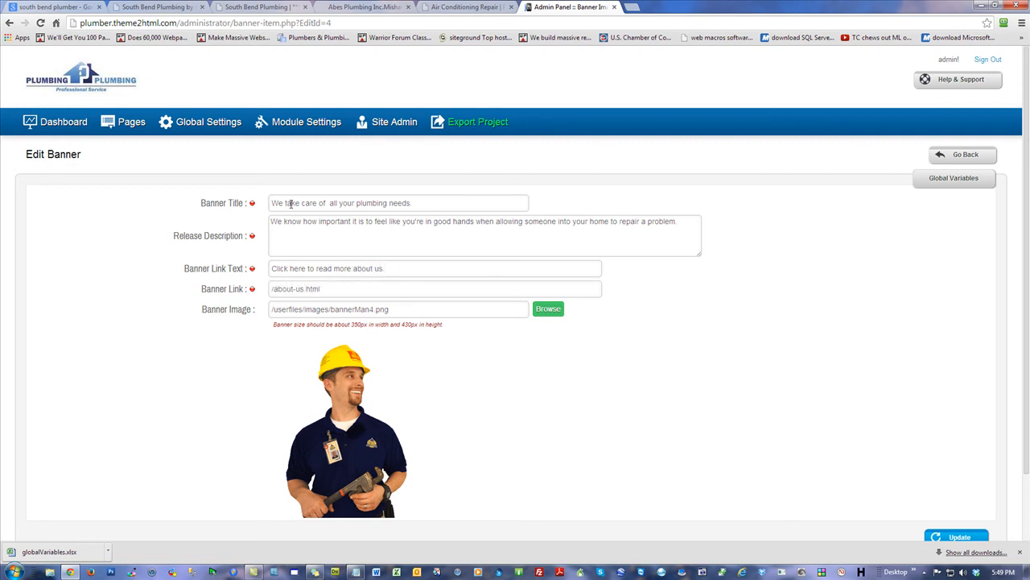
click(124, 121)
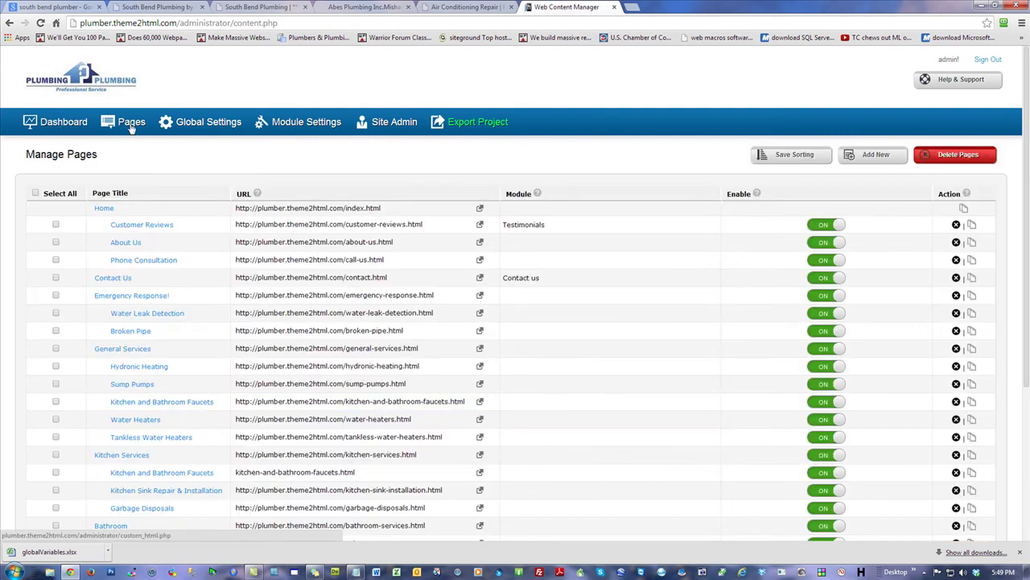
View Module Setting, then the Left Sidebar's Featured Services block, then return to the Pages list.
click(55, 122)
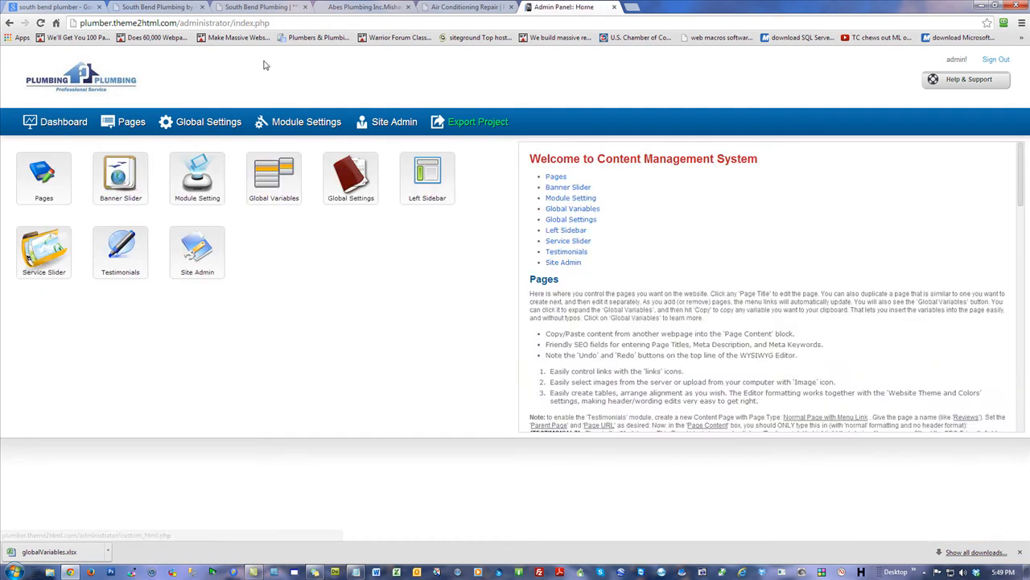
click(198, 178)
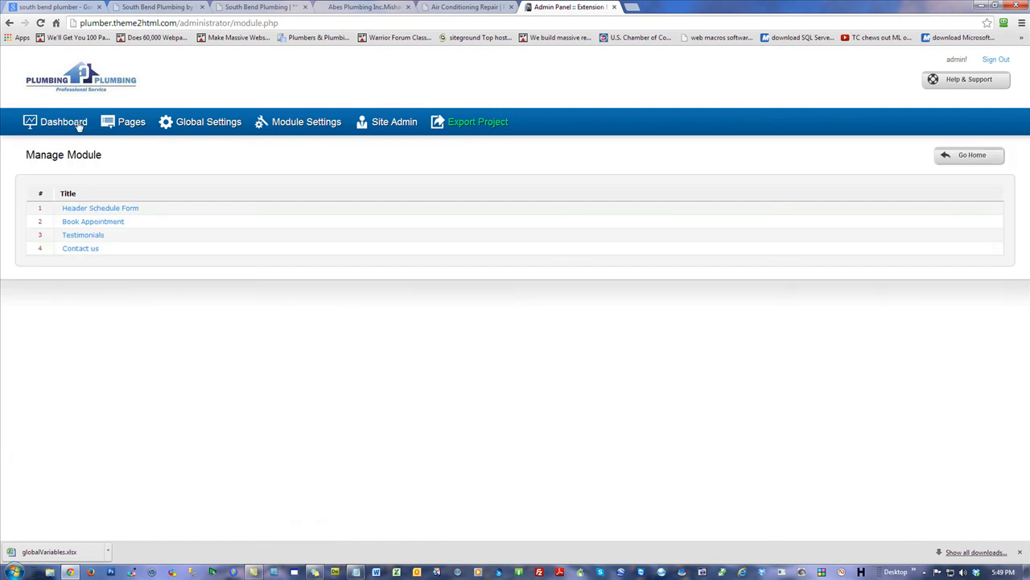
click(306, 122)
click(418, 186)
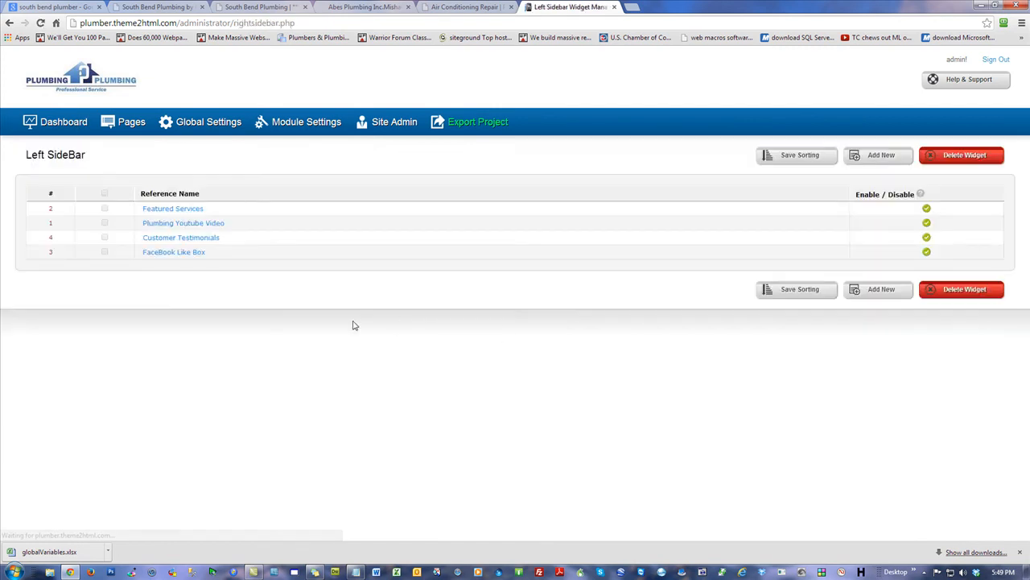
click(171, 209)
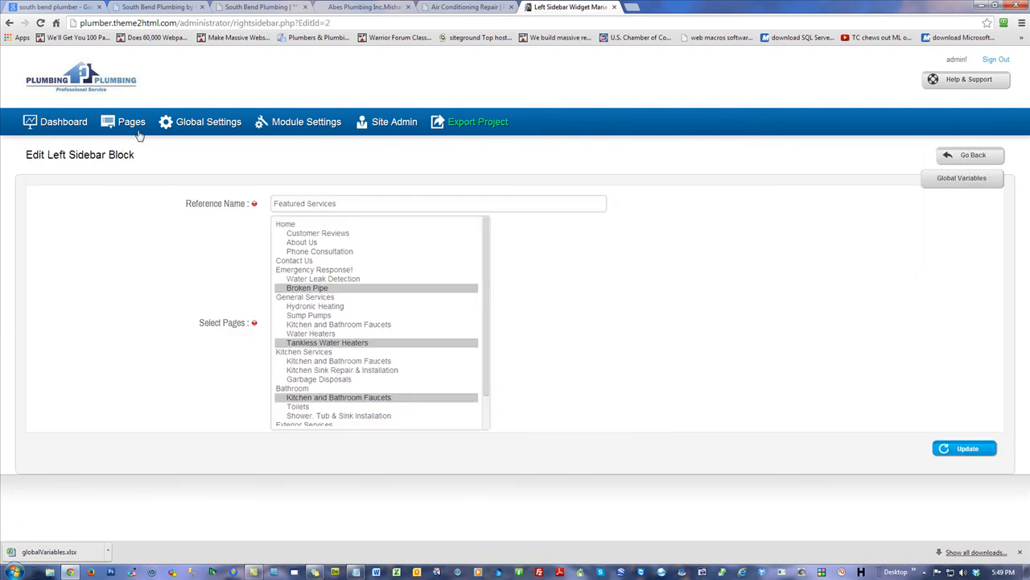
click(132, 121)
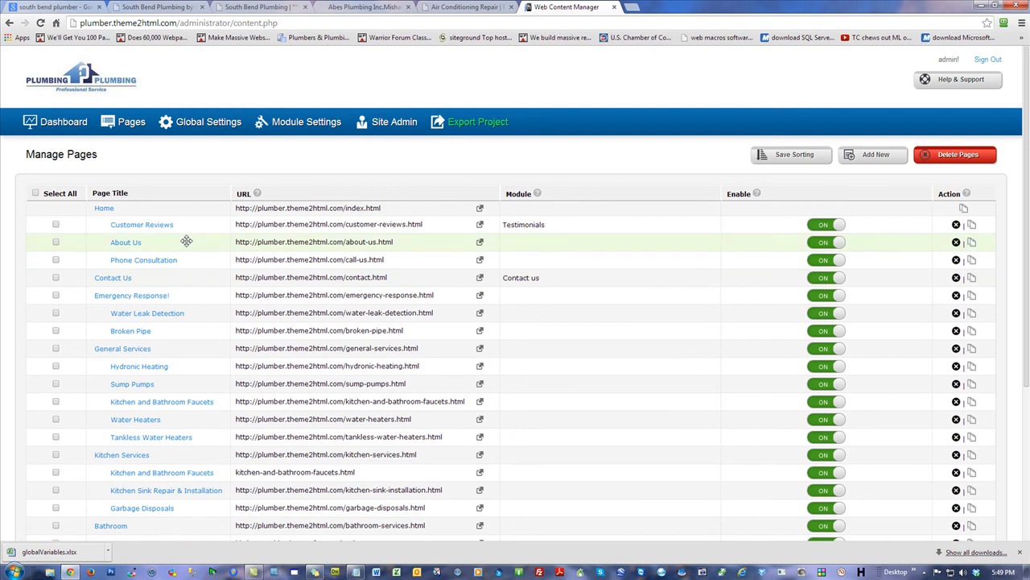
scroll(555, 388, down, 6)
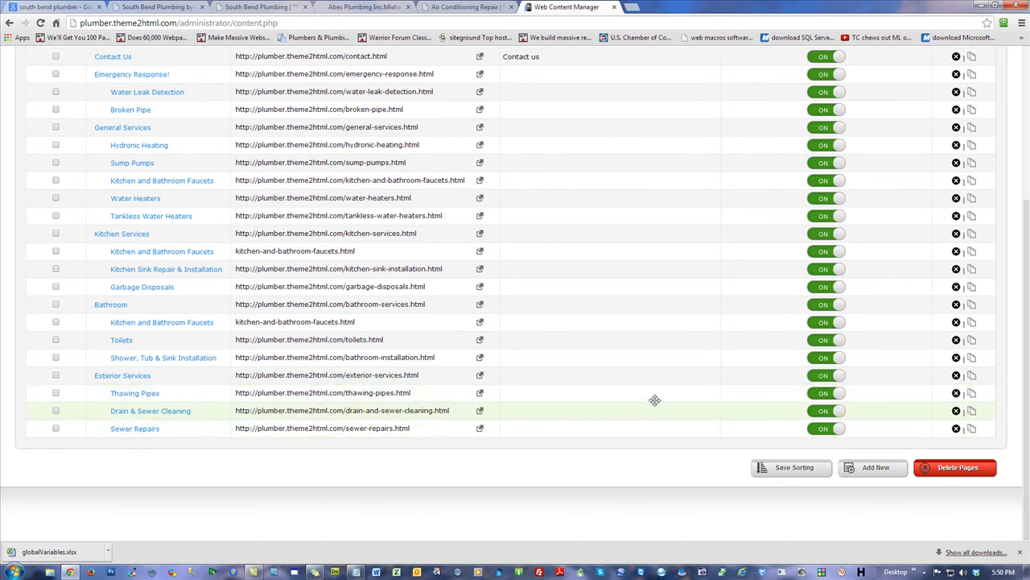
scroll(655, 400, up, 5)
Return to the dashboard and sign out of the plumber site's admin panel.
click(56, 122)
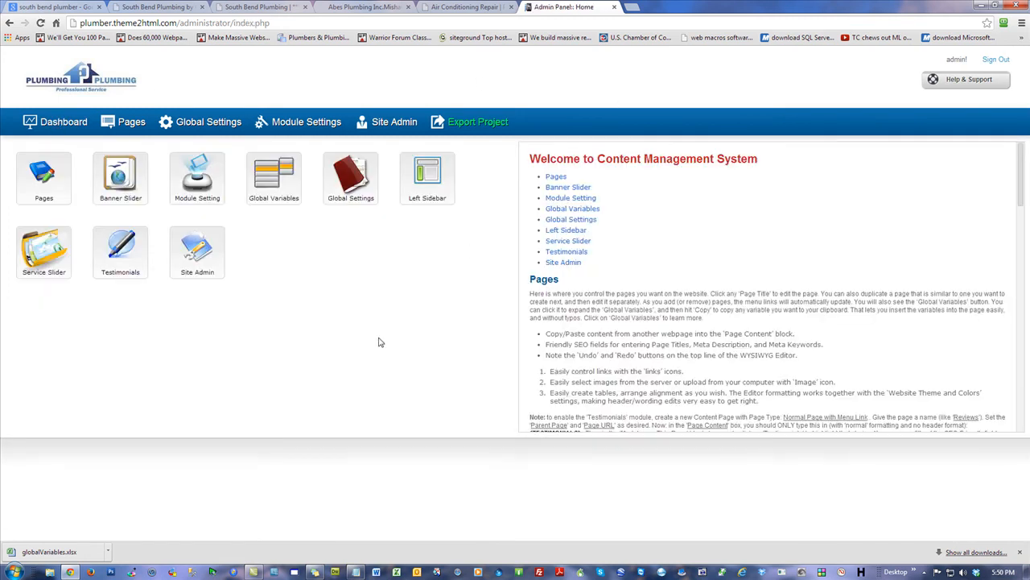
click(58, 123)
click(996, 59)
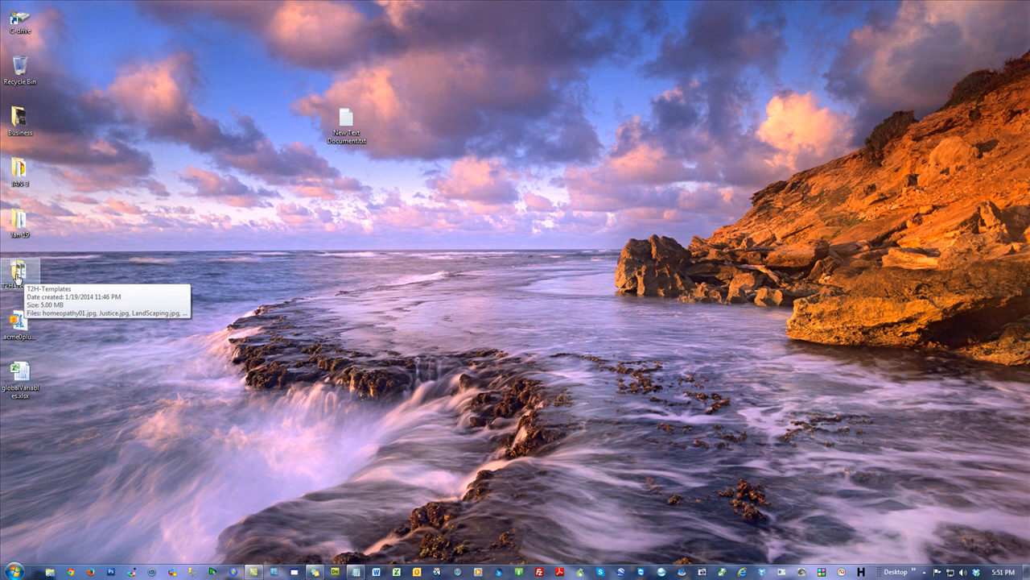
Open homeopathy01.jpg from the T2H-Templates folder and inspect it at 81% and 186% zoom.
double_click(16, 276)
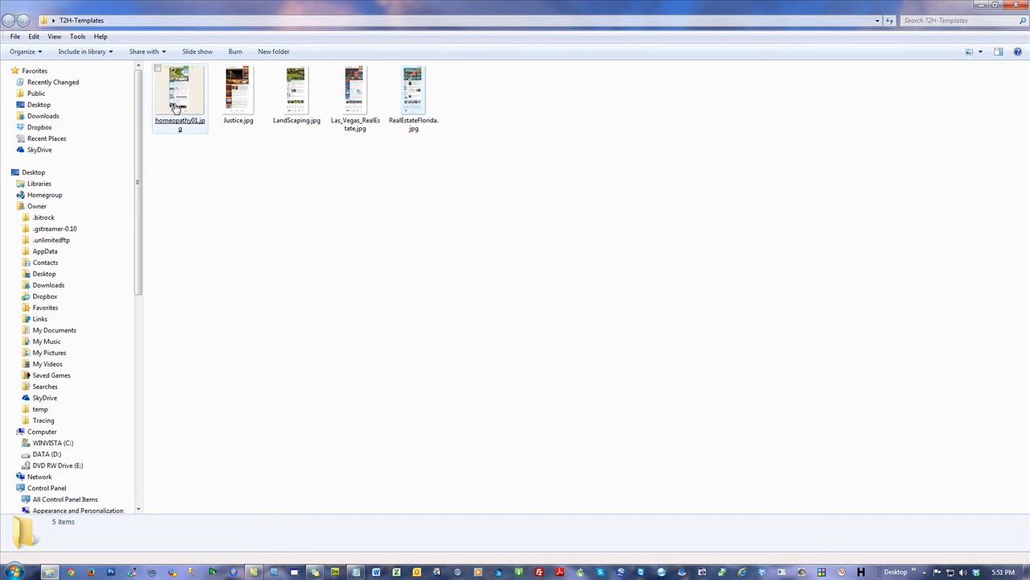
double_click(179, 103)
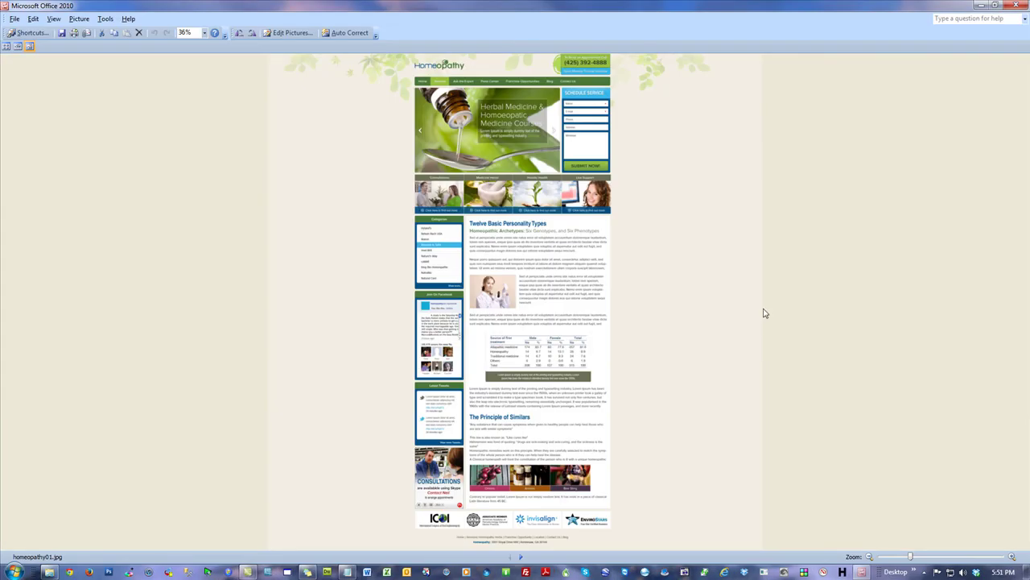
click(963, 556)
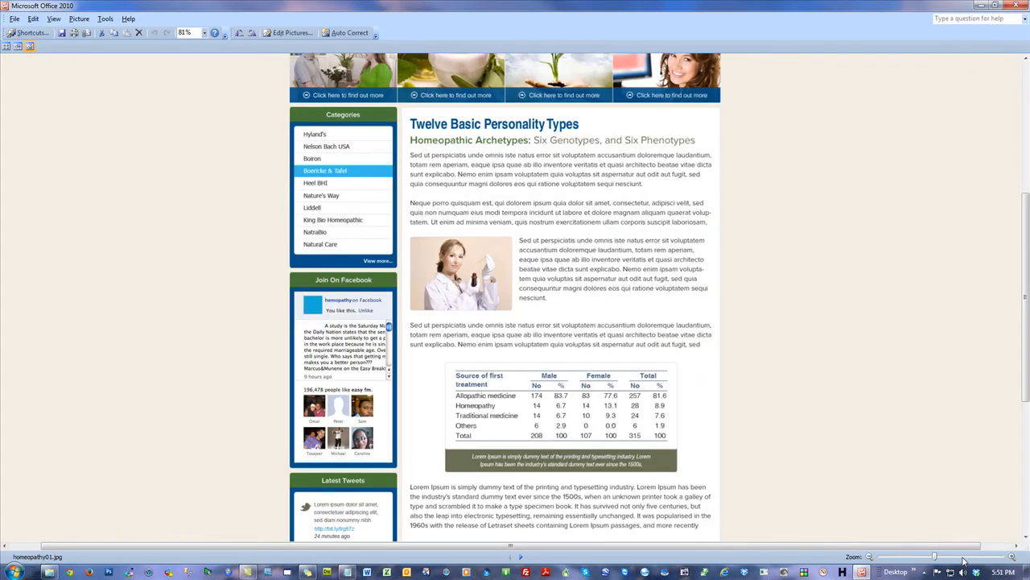
drag(1025, 395, 1027, 249)
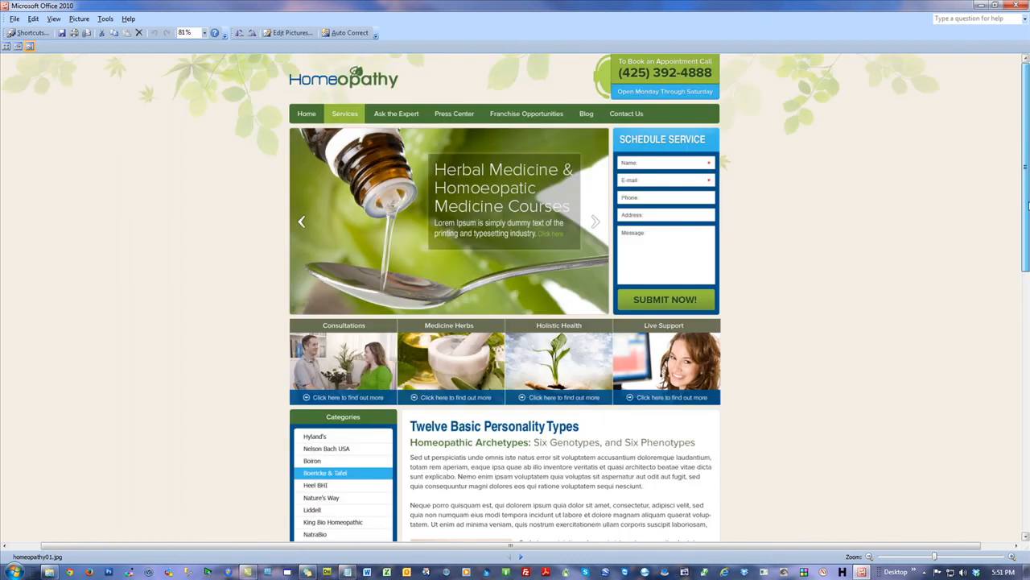
click(961, 557)
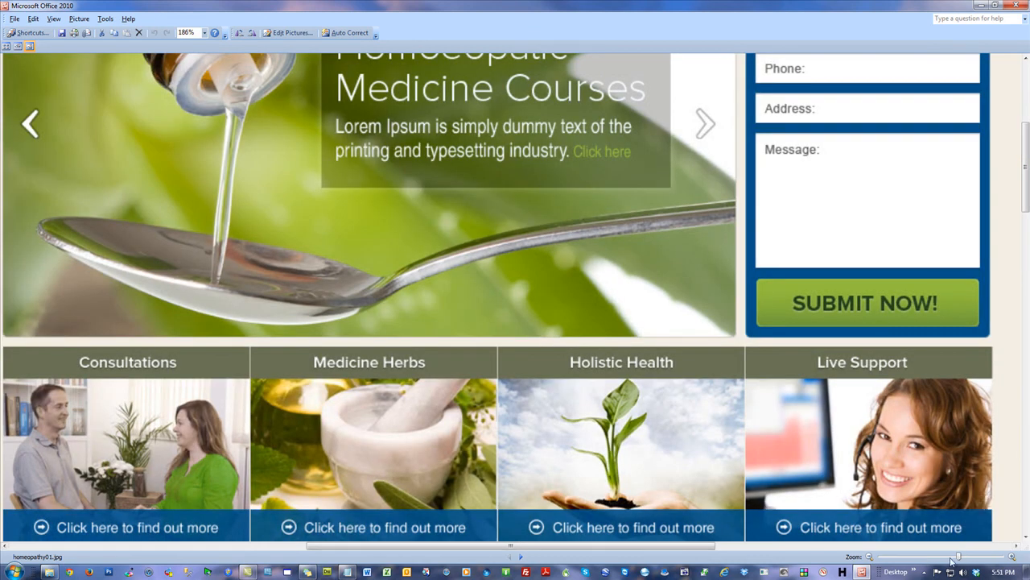
click(954, 557)
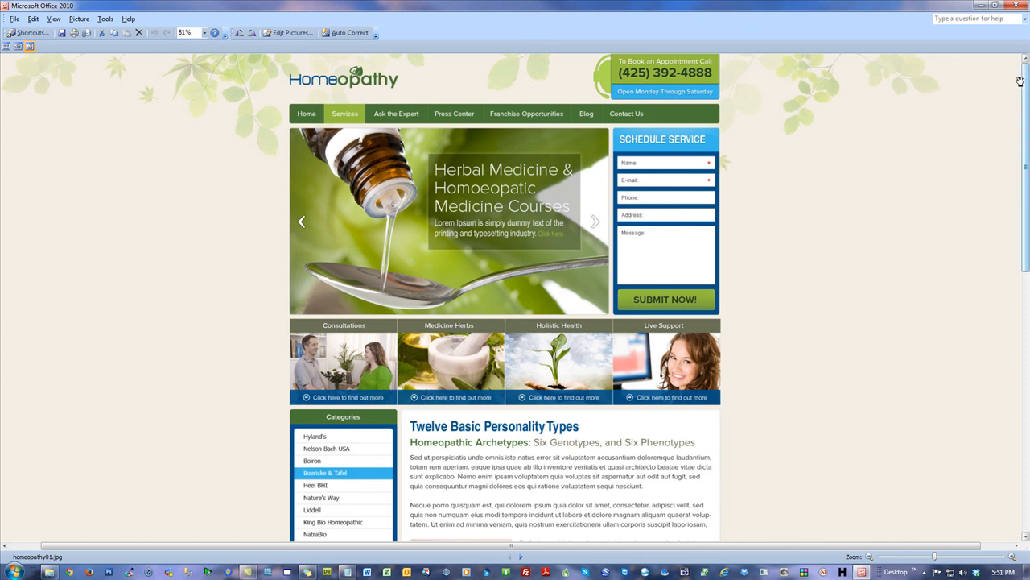
drag(1026, 85, 1027, 354)
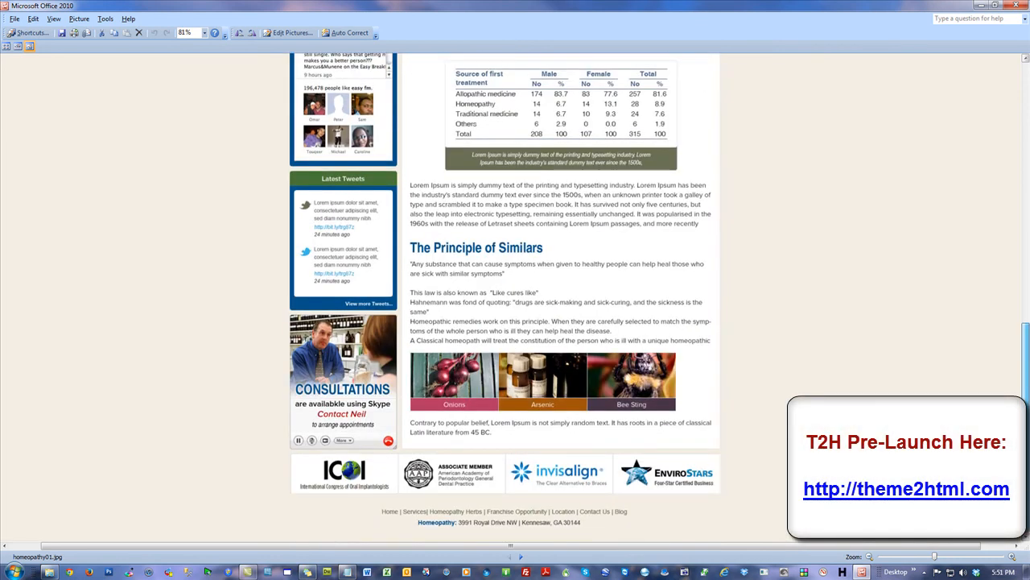
click(520, 556)
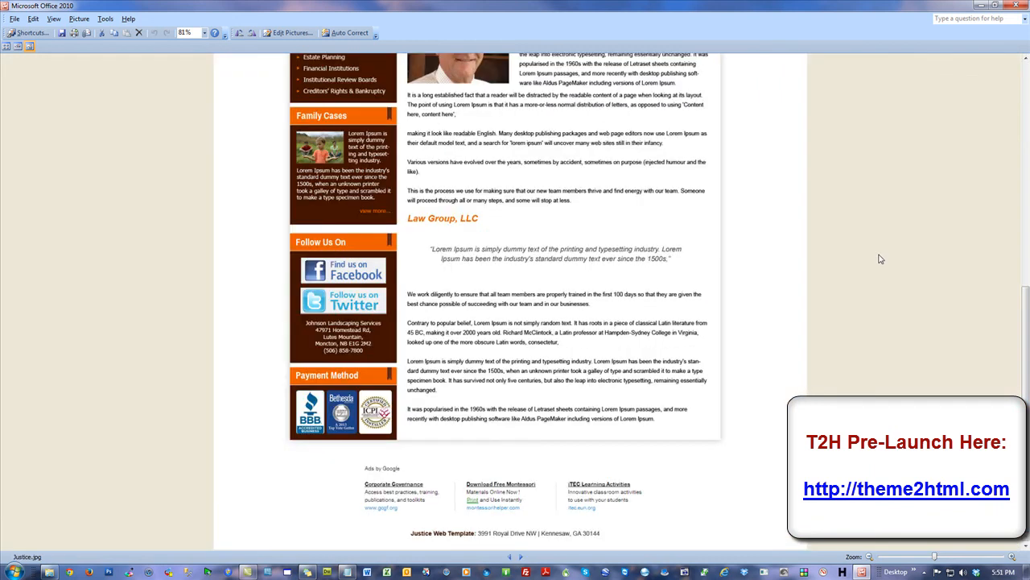
scroll(515, 289, up, 10)
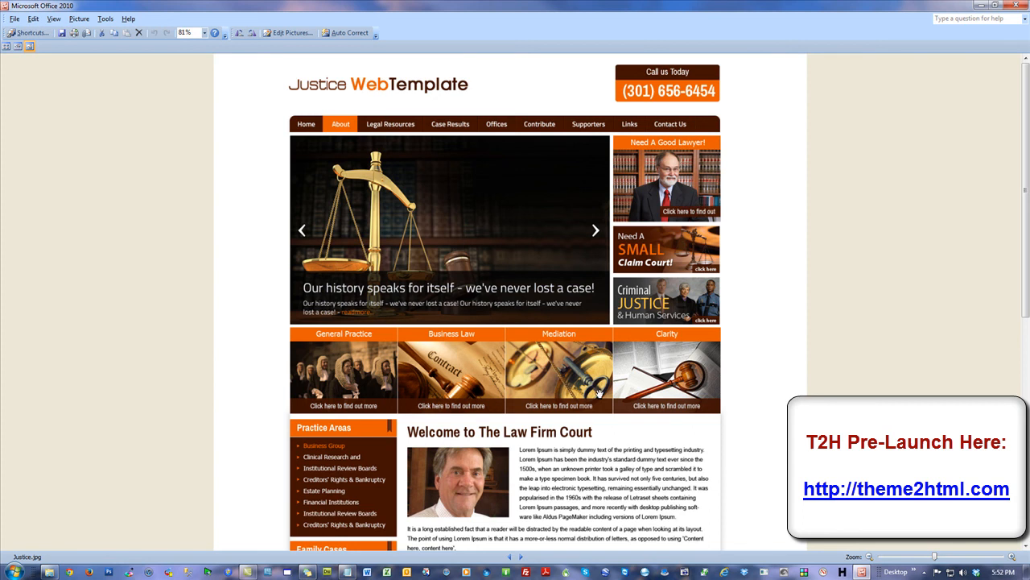
scroll(901, 380, down, 5)
scroll(901, 380, down, 3)
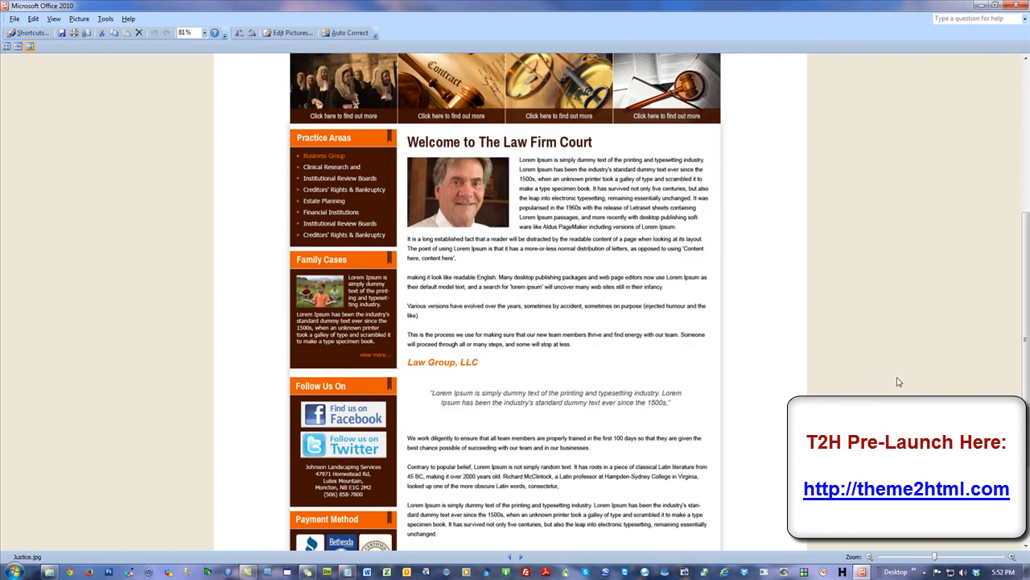
scroll(898, 381, up, 8)
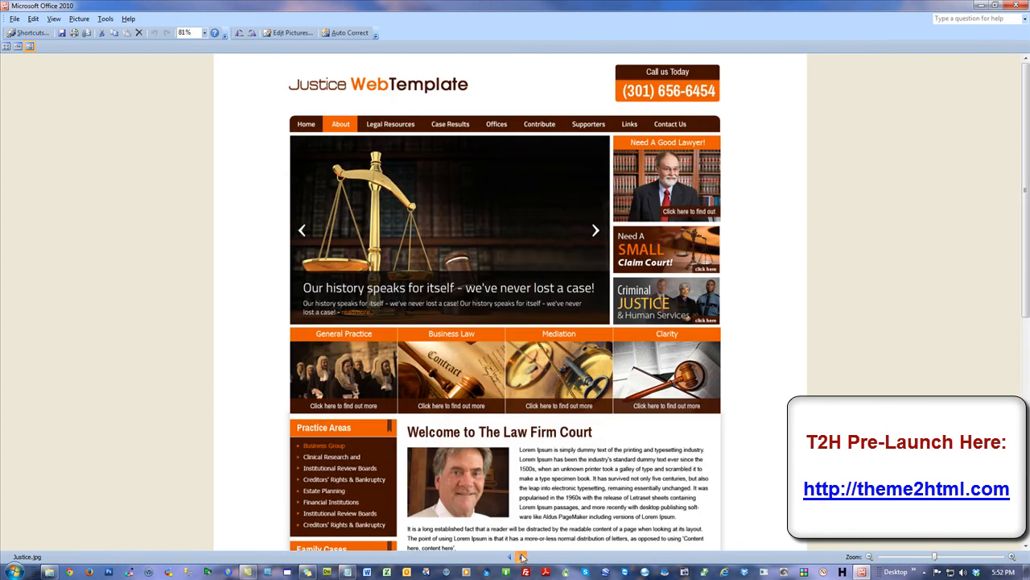